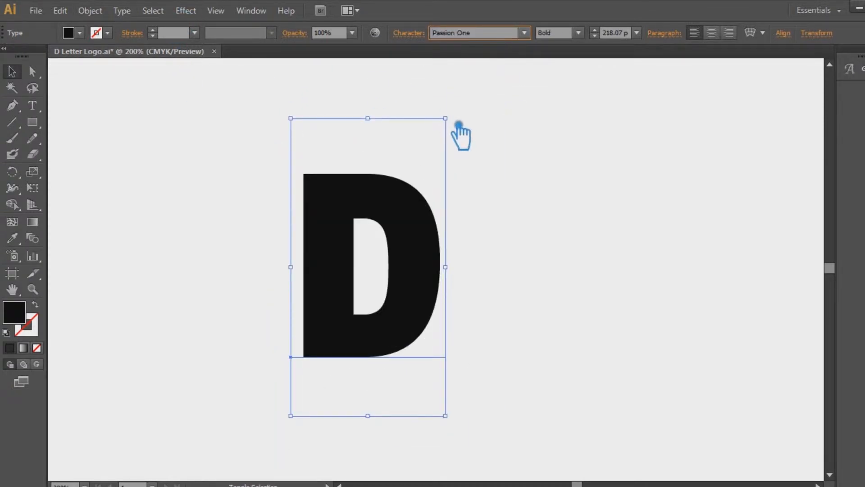
Step: Enlarge the letter D slightly and convert it to outlines
drag(458, 125, 441, 193)
drag(412, 255, 409, 270)
key(ctrl+shift+o)
drag(465, 254, 603, 254)
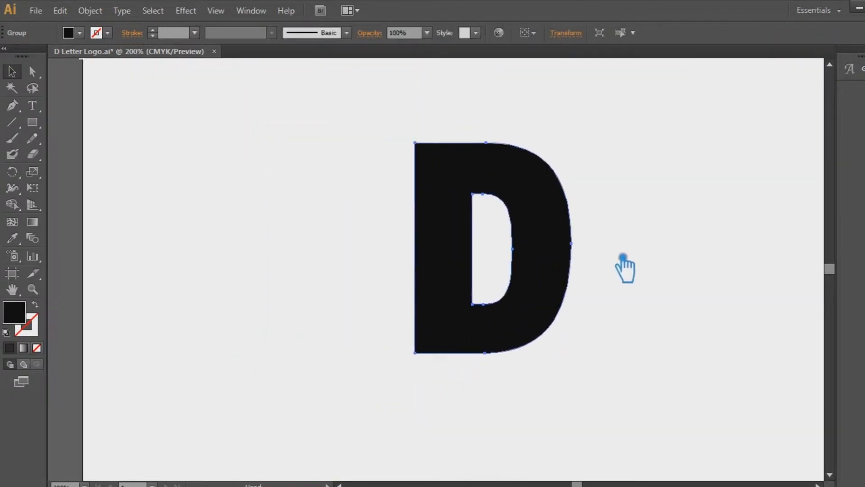
drag(685, 303, 605, 299)
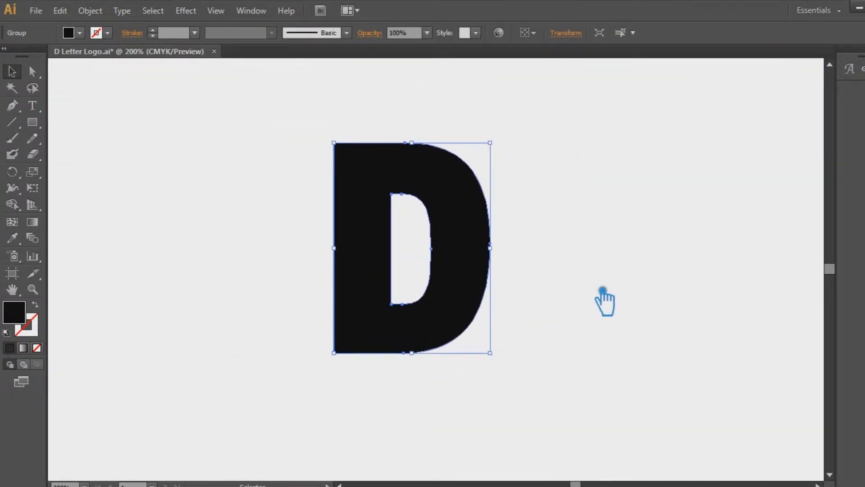
click(603, 290)
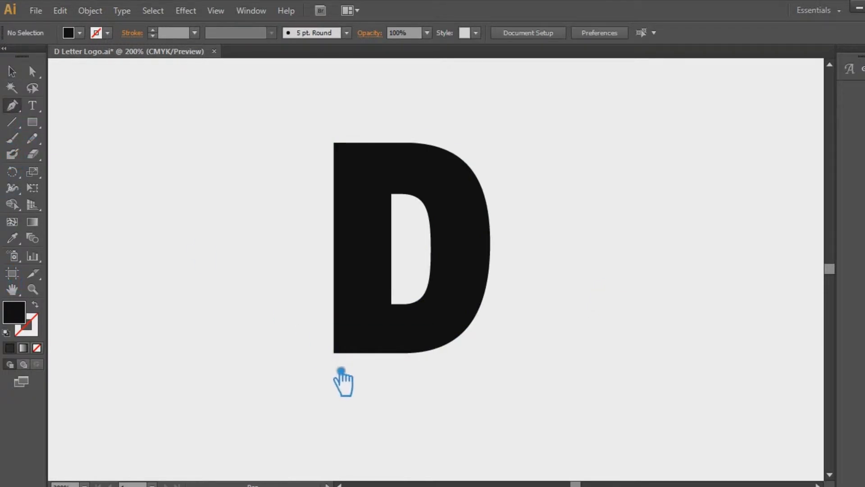
Step: Draw a curved Pen path from below the D's lower-left corner up past its upper-right edge
click(327, 369)
drag(480, 138, 715, 315)
drag(505, 460, 447, 213)
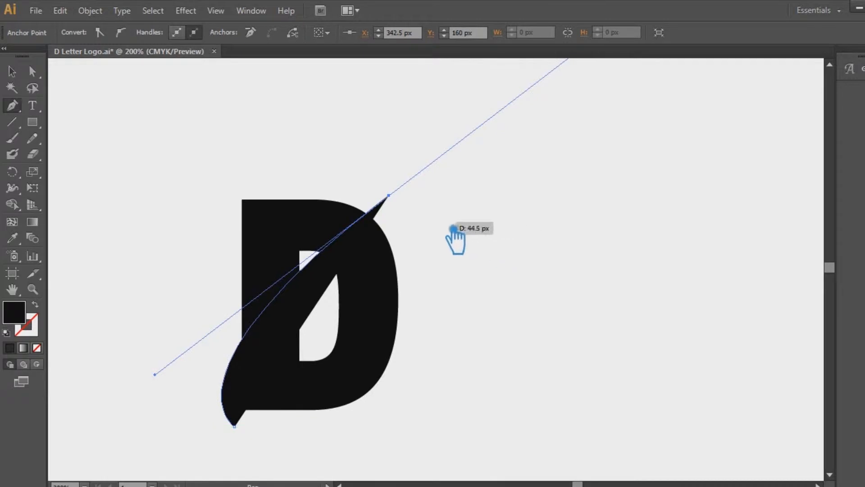
key(ctrl+minus)
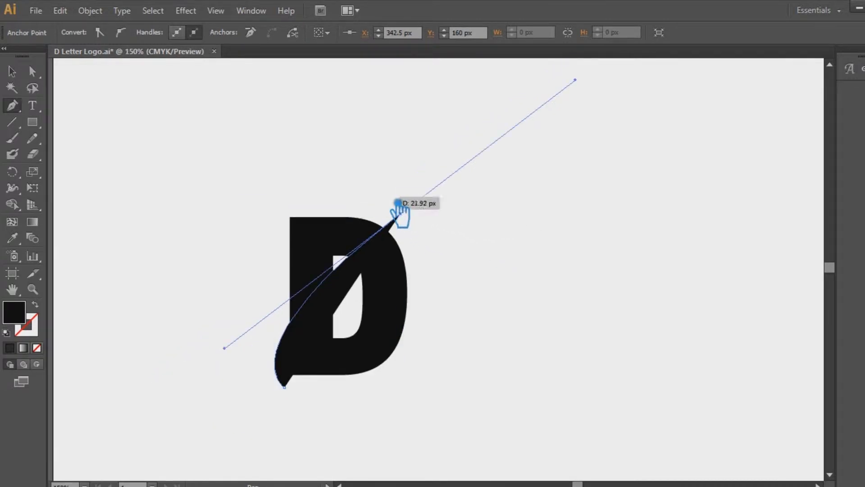
Step: Reshape the path into a smoother arc with its upper handle and remove the outgoing handle at its upper end
key(a)
drag(238, 355, 289, 285)
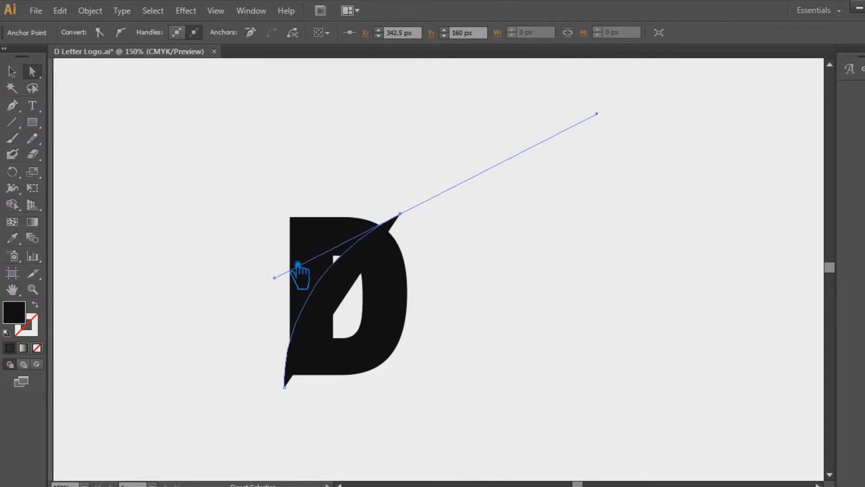
click(413, 218)
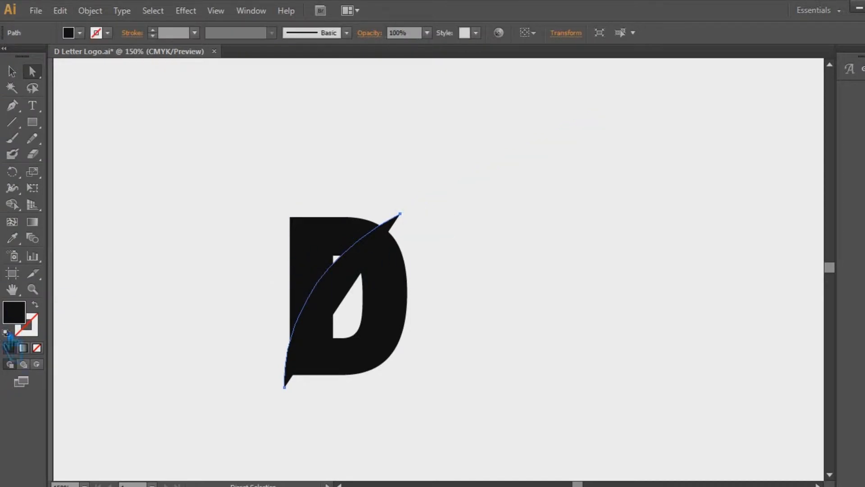
Step: Remove the curve's fill and shift the curve to the right across the letter D
click(37, 348)
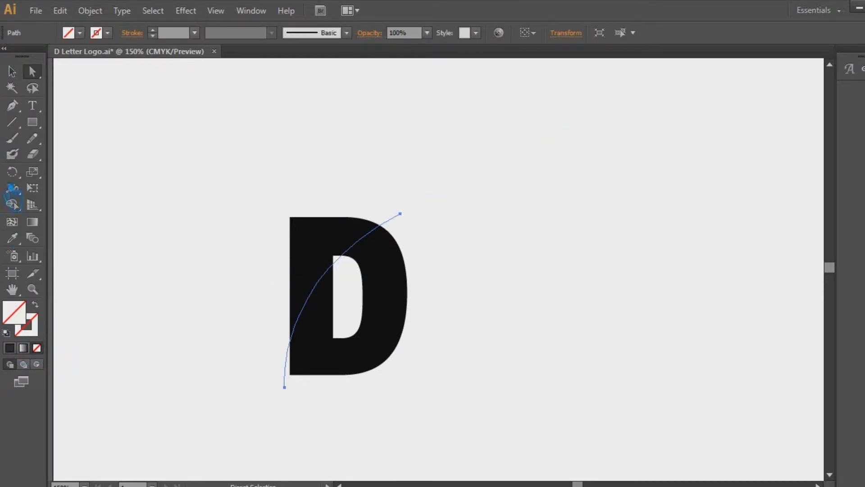
key(ctrl+plus)
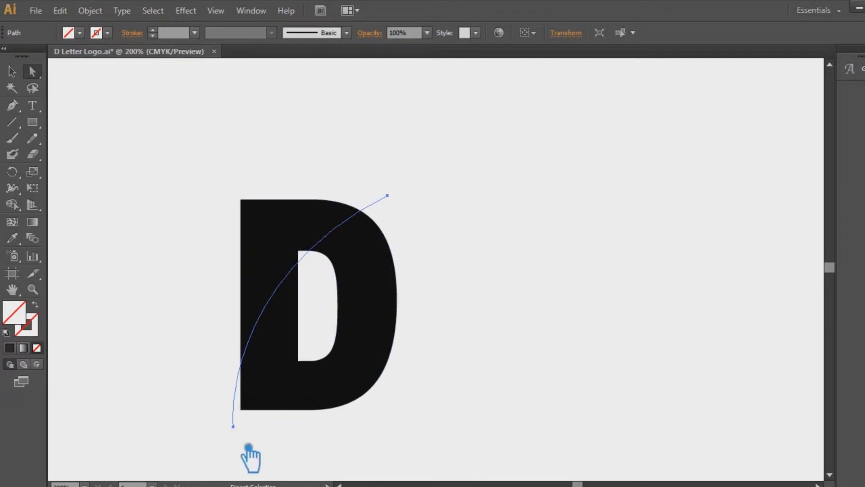
drag(391, 199, 420, 199)
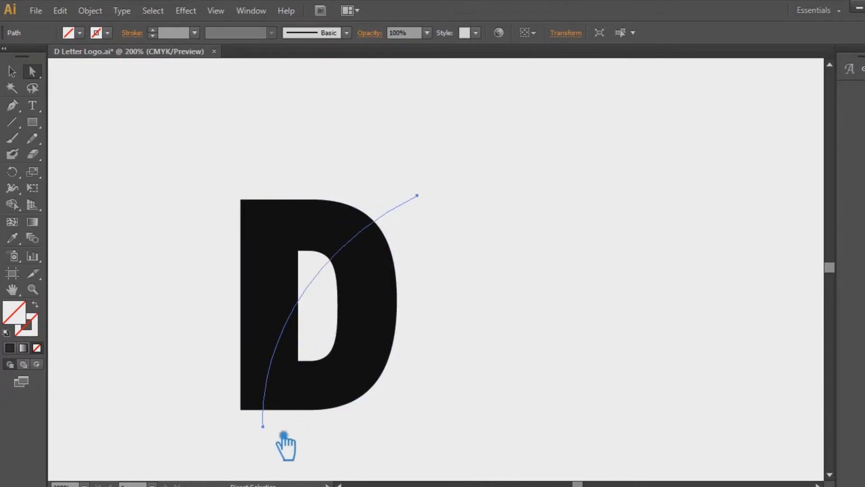
Step: Move the curve's lower anchor left to X 232 px and adjust the upper handle to flatten the arc
click(274, 432)
drag(274, 432, 250, 432)
drag(264, 286, 252, 260)
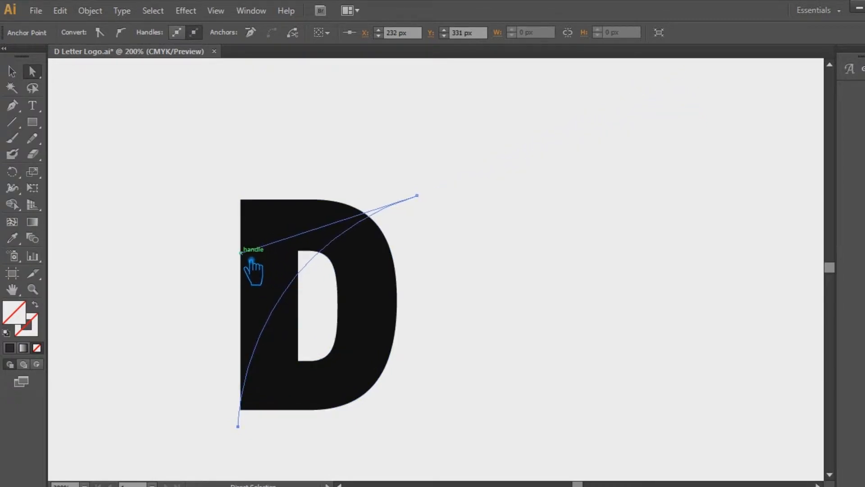
Step: Lower the curve's bottom anchor to Y 335.75 px and refine the arc with the upper handle
key(ctrl+plus)
key(ctrl+plus)
key(space)
drag(315, 437, 474, 257)
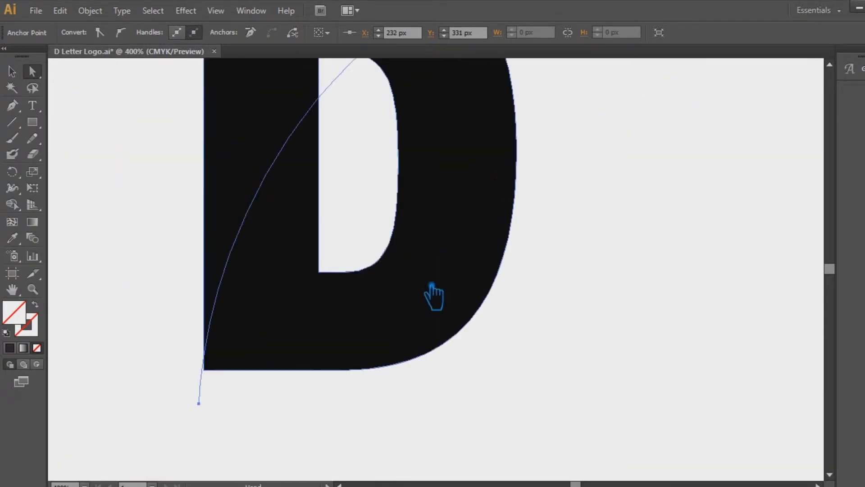
drag(214, 410, 212, 425)
key(ctrl+minus)
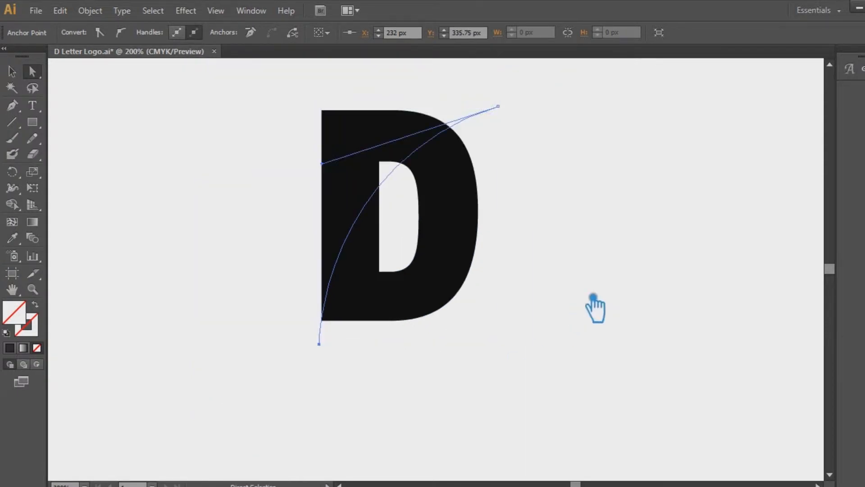
drag(334, 171, 328, 160)
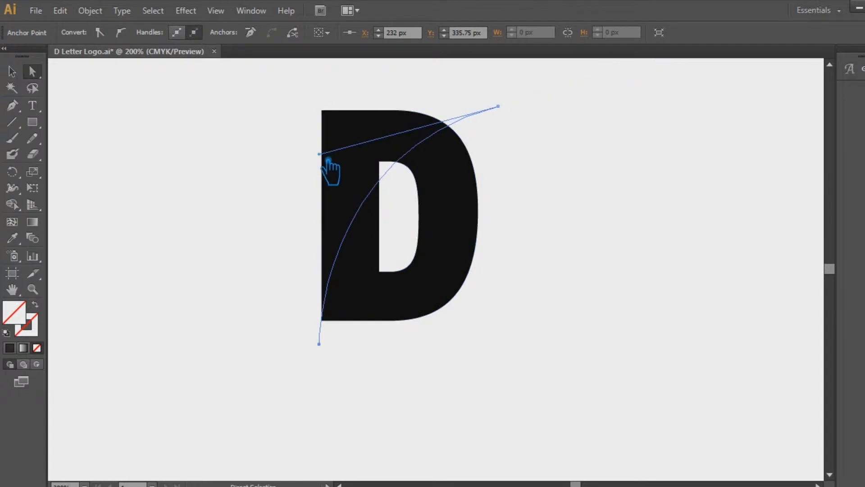
Step: Continue the path from its upper end with a second arc ending at X 266 px, Y 335.75 px, roughly following the first
alt+click(499, 107)
click(12, 71)
key(ctrl+c)
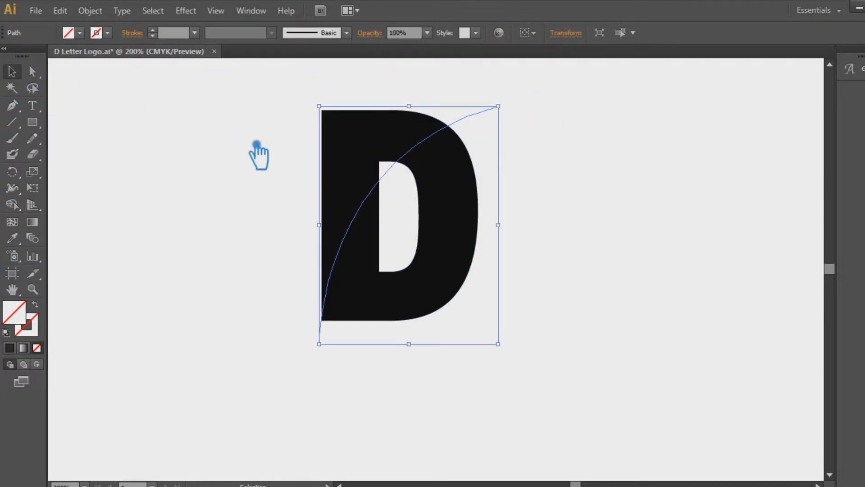
click(12, 105)
click(498, 106)
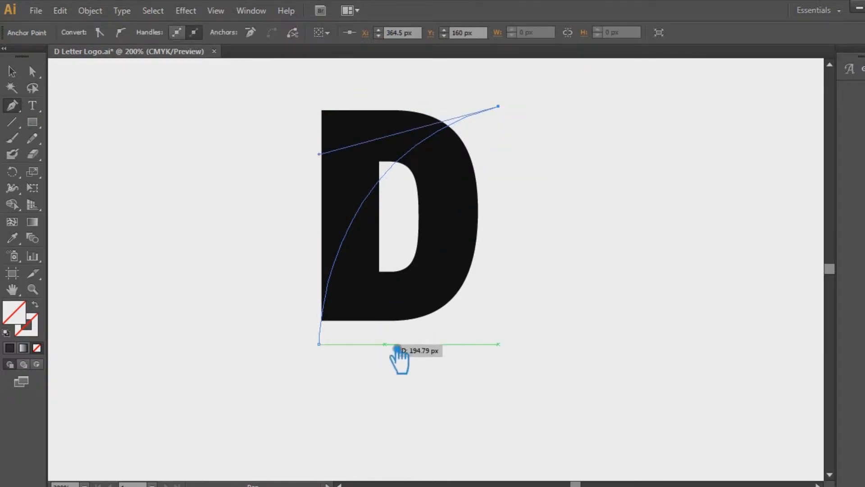
drag(399, 347, 372, 454)
shift+click(365, 344)
key(ctrl+z)
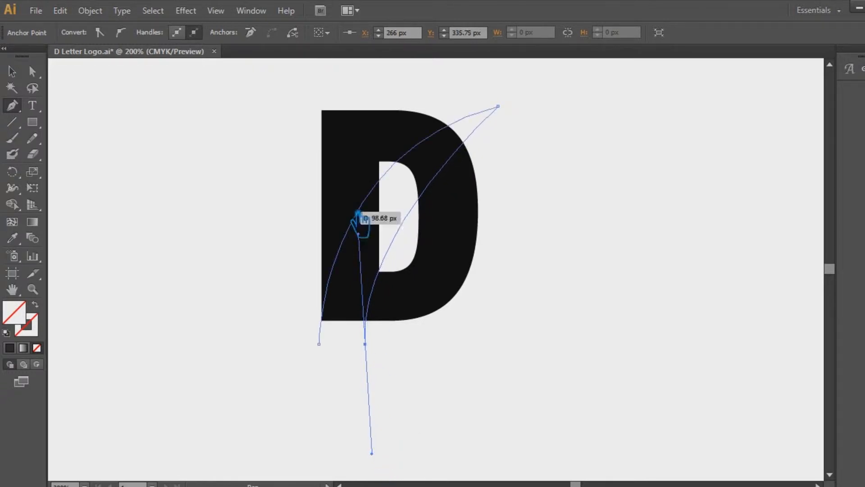
drag(370, 243, 361, 201)
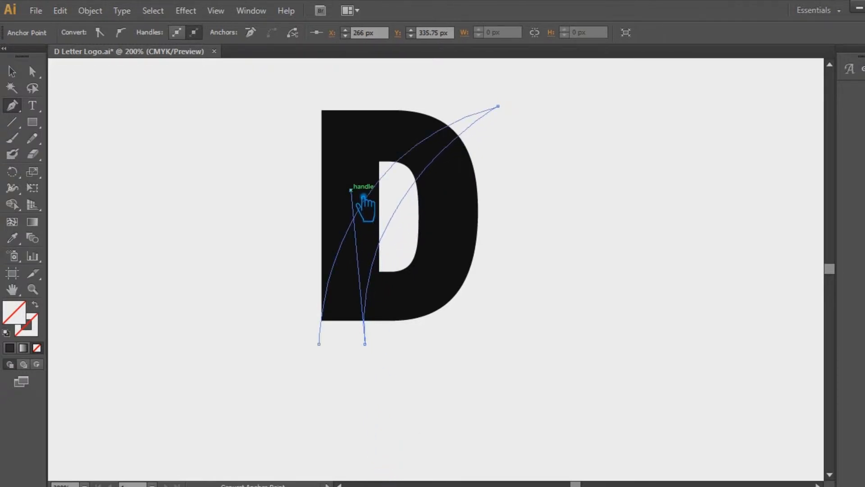
Step: Drop the outgoing handle at the second arc's lower end and close the blade shape with a straight bottom edge
click(320, 344)
key(ctrl+z)
click(365, 344)
click(319, 344)
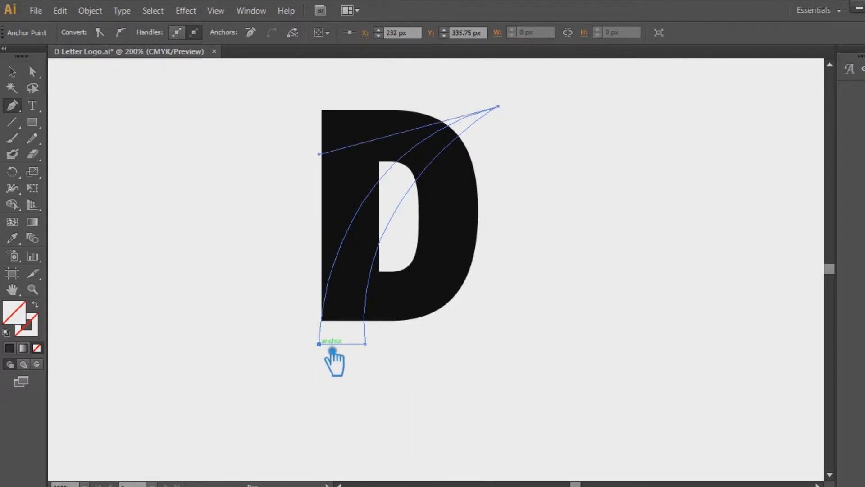
Step: Duplicate the closed blade shape in place and nudge the copy slightly to the right of the original
click(13, 71)
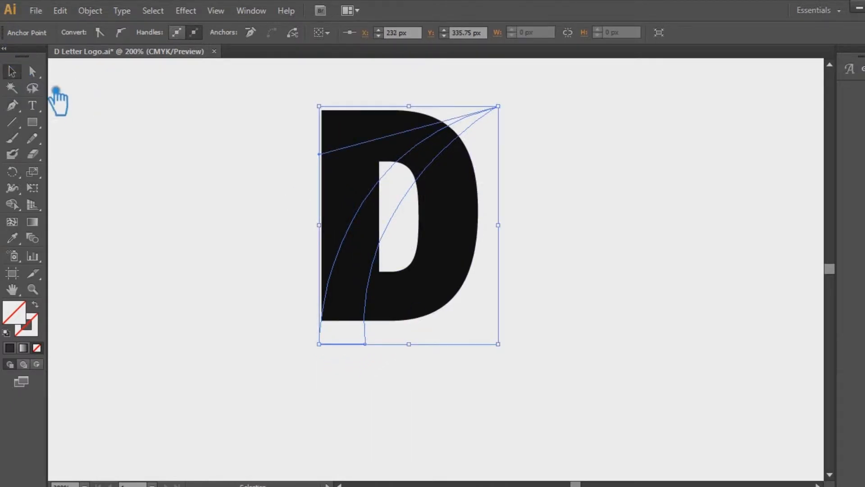
key(a)
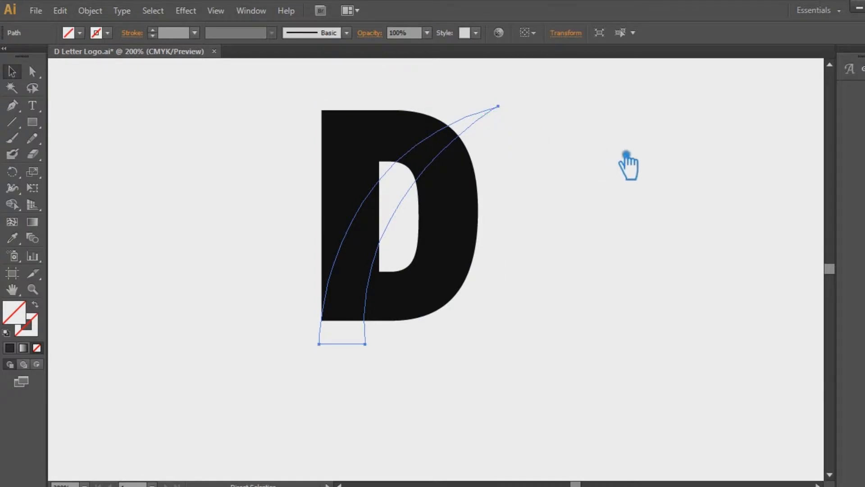
key(Right)
key(Right)
key(Right)
key(Right)
key(Right)
key(Right)
key(Right)
key(Right)
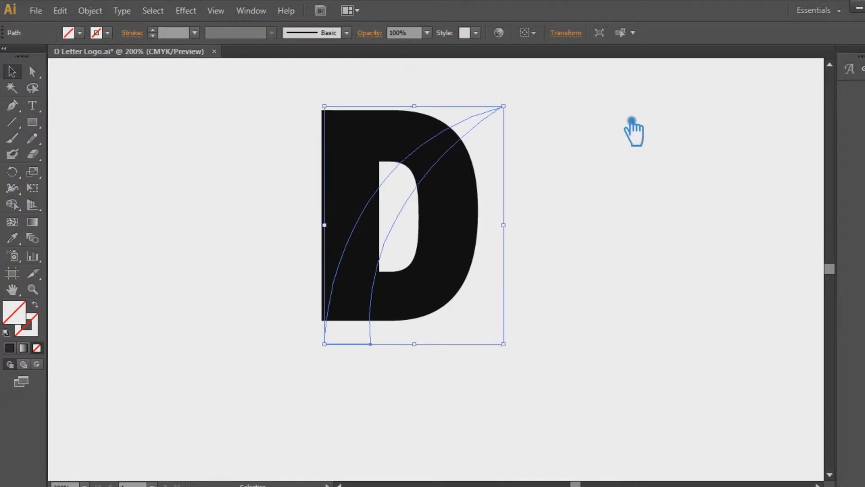
click(586, 149)
Step: Select both overlapping blade shapes and give them a solid dark fill
scroll(586, 148, up, 9)
key(ctrl+a)
drag(575, 423, 505, 148)
click(533, 169)
drag(488, 180, 413, 86)
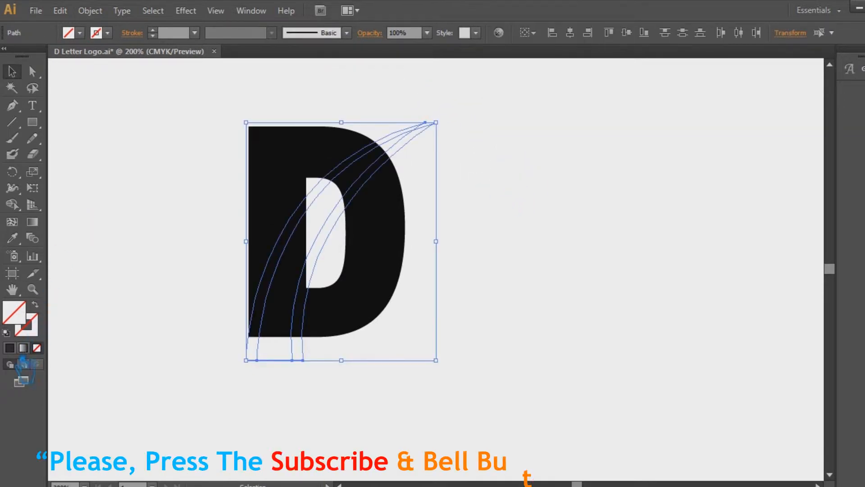
click(9, 348)
Step: Select the right-hand blade copy and hide it, leaving the original blade over the D
click(527, 310)
drag(468, 361, 491, 217)
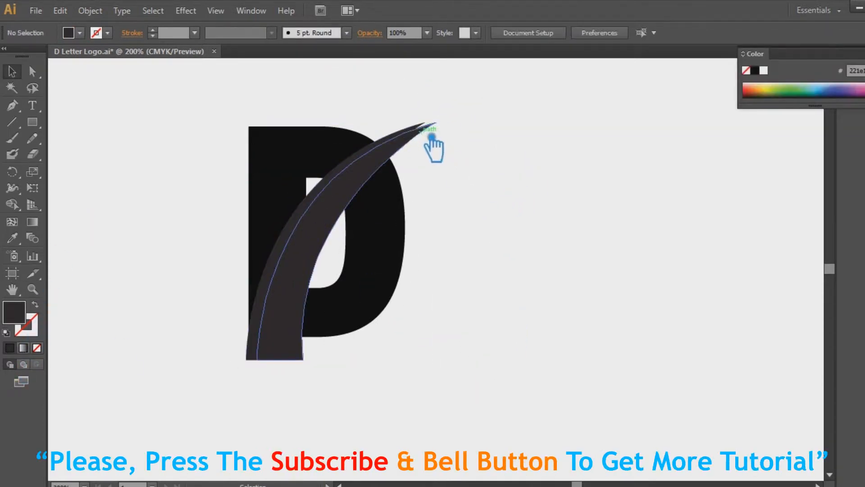
click(427, 129)
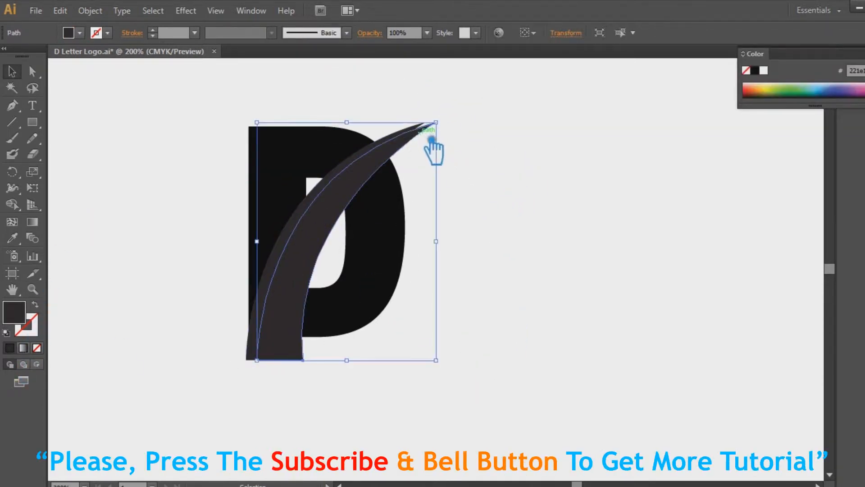
click(545, 138)
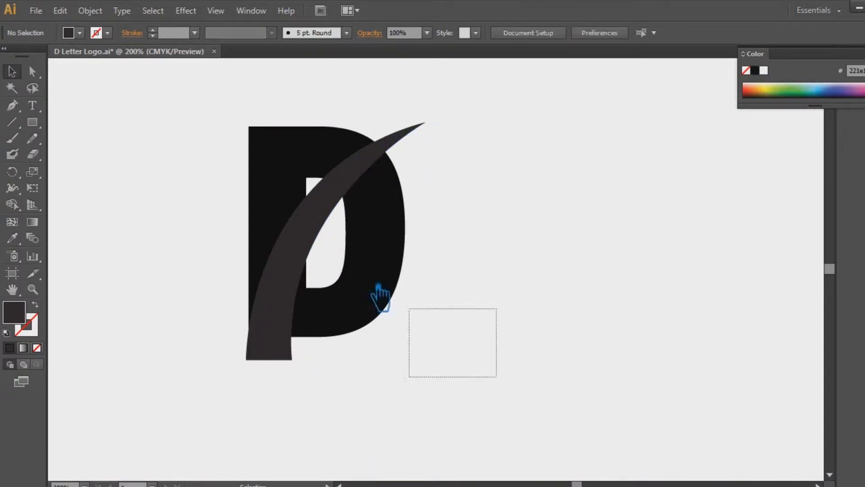
Step: Select the D and the remaining blade, split them with Pathfinder Divide and ungroup the pieces
drag(508, 379, 153, 116)
key(ctrl+shift+F9)
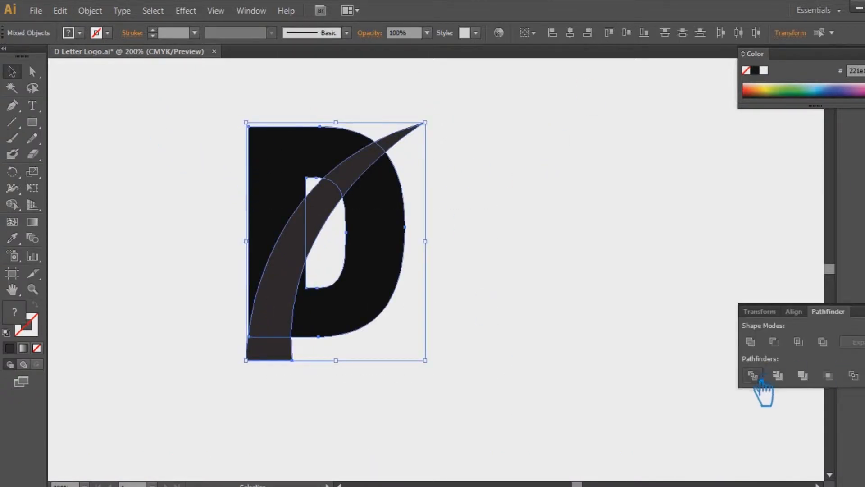
click(757, 378)
click(661, 275)
right_click(339, 171)
click(379, 250)
click(552, 187)
Step: Delete all divided blade pieces, from the upper tip to the base, to cut a curved gap through the D
click(380, 173)
key(Delete)
click(409, 140)
key(Delete)
click(332, 200)
click(311, 247)
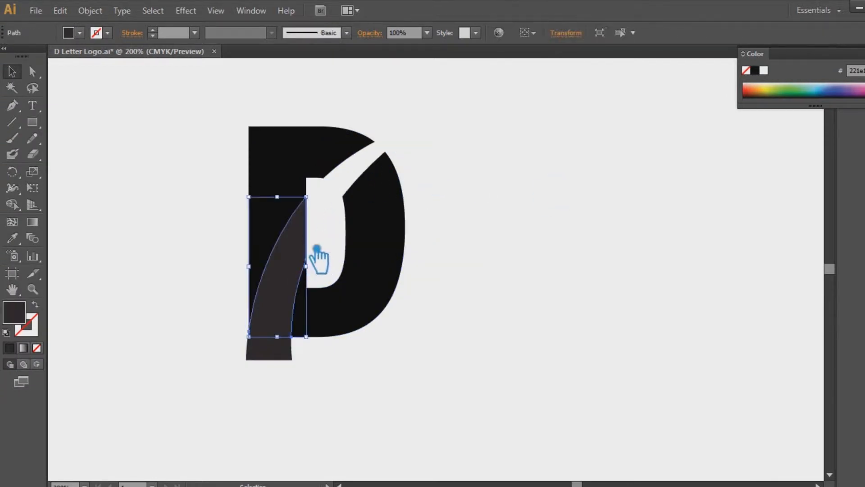
key(Delete)
click(266, 350)
key(Delete)
drag(298, 363, 208, 335)
click(581, 297)
drag(374, 114, 448, 160)
click(485, 221)
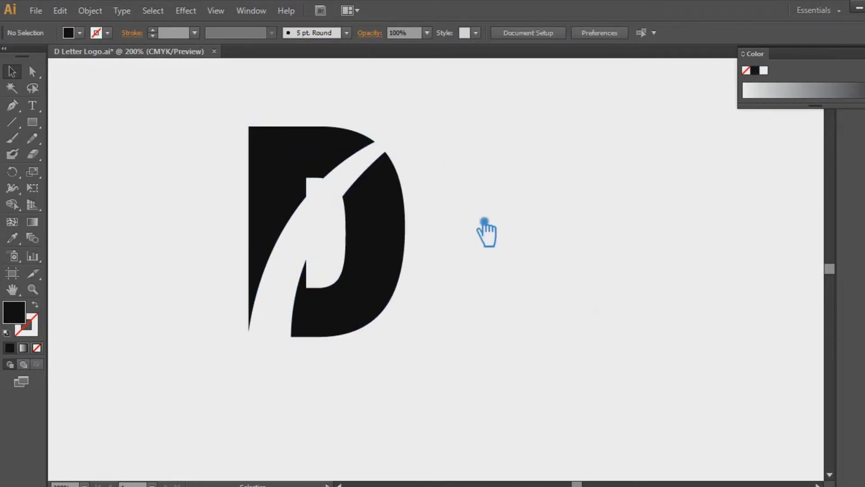
Step: Bring back the hidden right-hand blade over the cut D and show the rulers
key(ctrl+z)
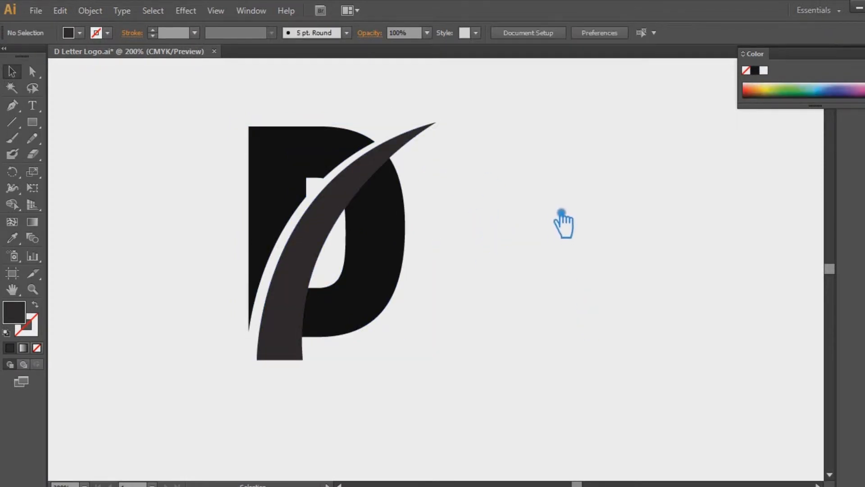
key(ctrl+plus)
key(ctrl+plus)
key(space)
mouse_move(492, 335)
mouse_down()
mouse_move(581, 334)
mouse_move(603, 320)
mouse_up()
key(ctrl+r)
drag(141, 66, 229, 379)
key(ctrl+z)
drag(135, 65, 205, 382)
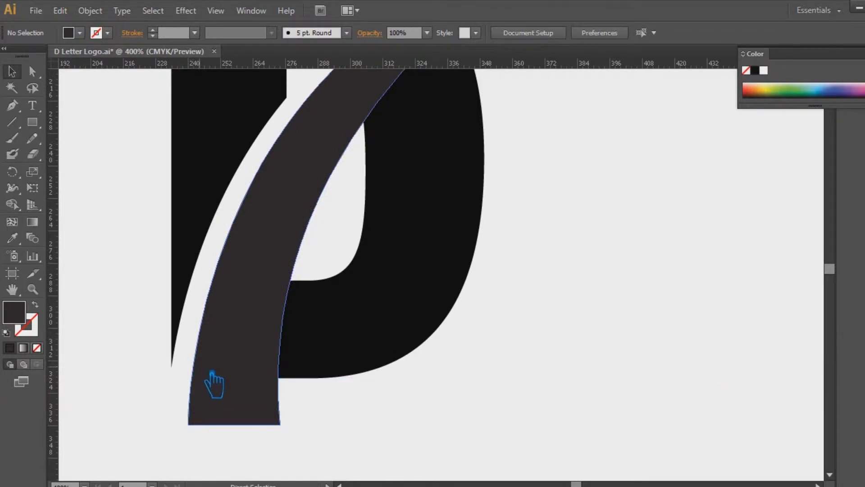
Step: Place a horizontal guide exactly along the bottom edge of the letter D
key(ctrl+equal)
key(ctrl+equal)
key(ctrl+equal)
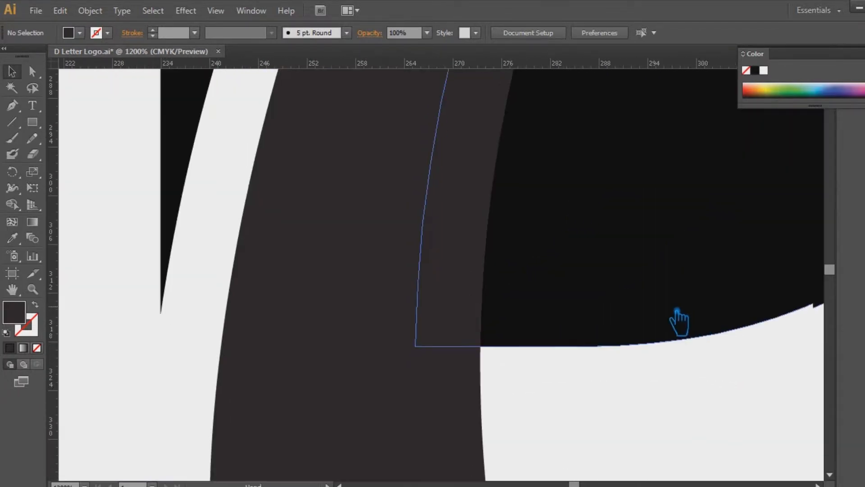
drag(677, 311, 526, 279)
drag(360, 65, 396, 321)
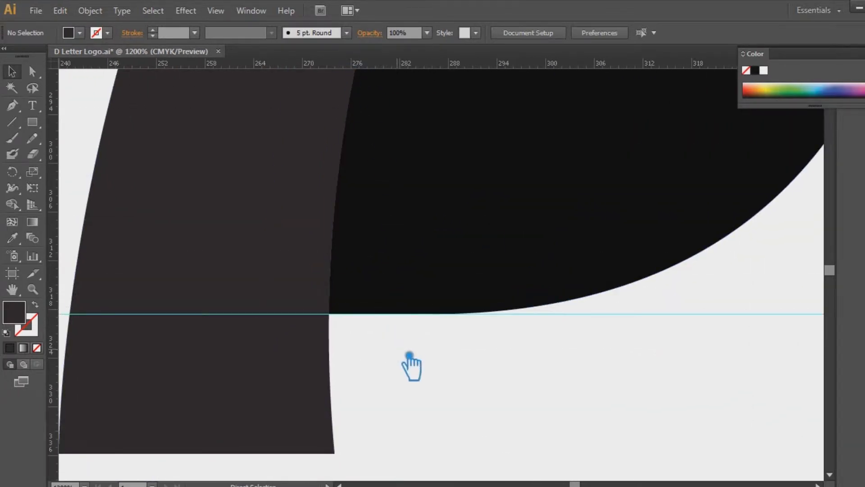
Step: Draw an unfilled straight line along the horizontal guide with the Pen tool, crossing the blade's base and extending past both sides
key(ctrl+minus)
key(ctrl+minus)
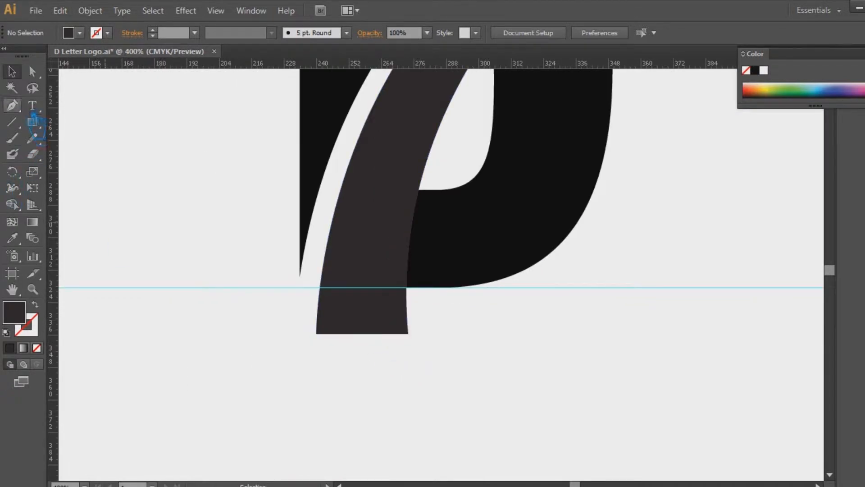
click(598, 287)
click(37, 347)
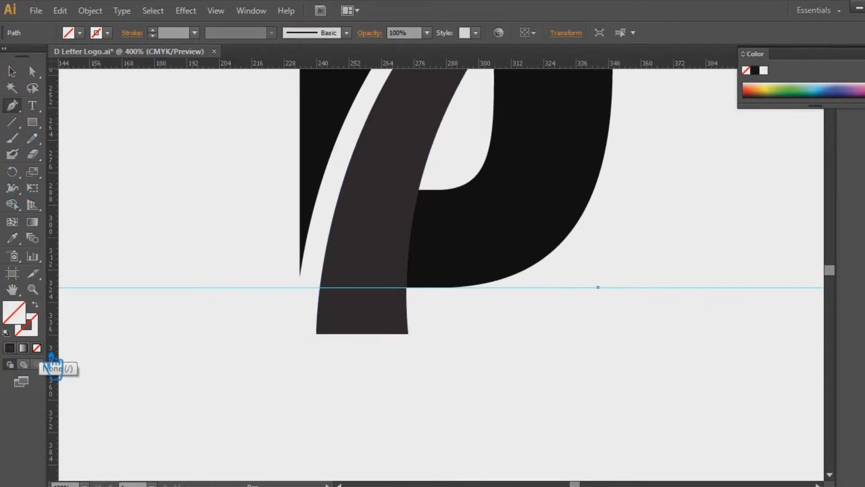
click(148, 287)
Step: Select the blade together with the straight line and split the blade with Pathfinder Divide
click(12, 72)
click(452, 352)
drag(394, 394, 170, 298)
click(322, 392)
drag(200, 269, 296, 343)
click(194, 293)
mouse_move(199, 276)
mouse_down()
mouse_move(276, 332)
mouse_move(270, 328)
mouse_move(356, 343)
mouse_up()
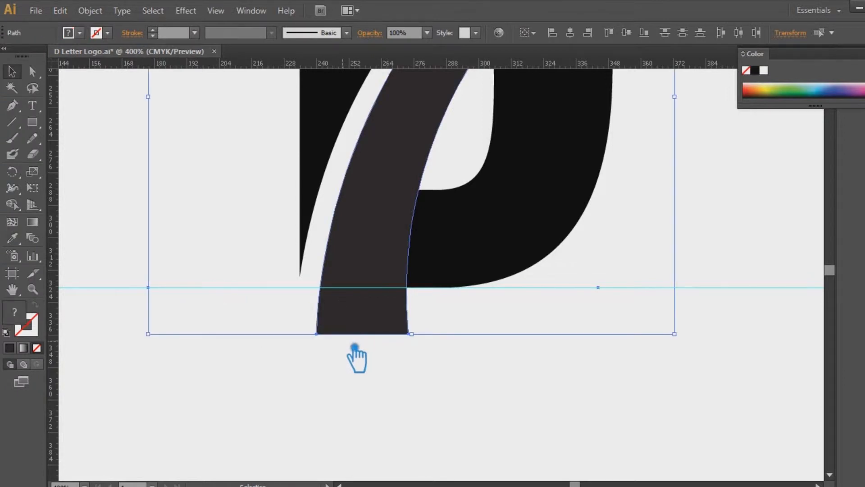
key(ctrl+shift+F9)
click(754, 377)
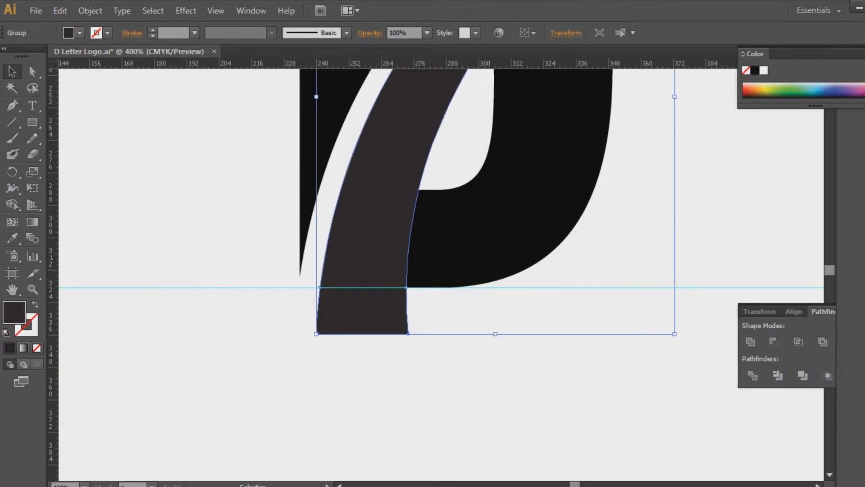
Step: Ungroup the divided blade and delete its piece below the guide
key(ctrl+shift+F9)
click(399, 346)
right_click(359, 320)
click(395, 398)
click(391, 361)
click(378, 310)
key(Delete)
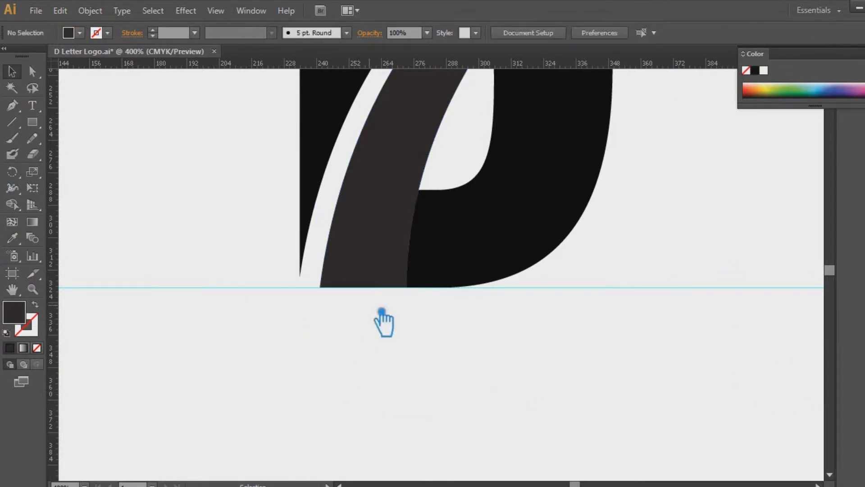
Step: Examine how the trimmed blade overlaps the right part of the D, selecting the shapes together and alone
drag(509, 321, 408, 479)
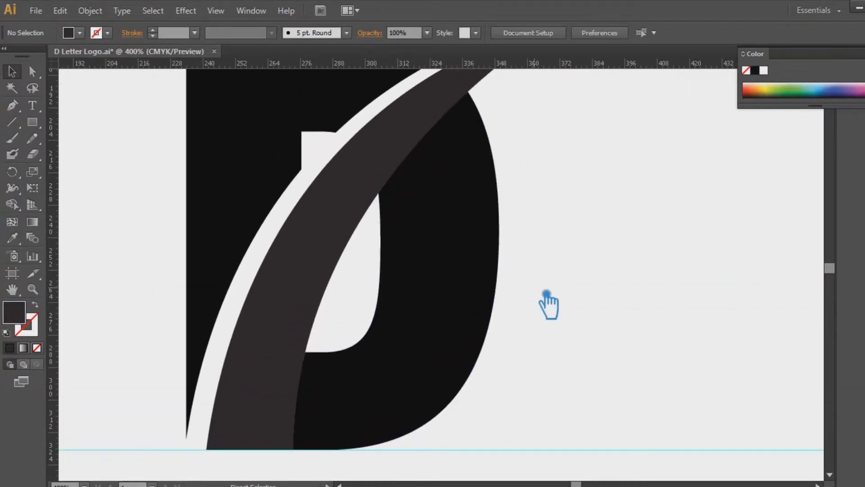
key(ctrl+minus)
drag(527, 245, 432, 206)
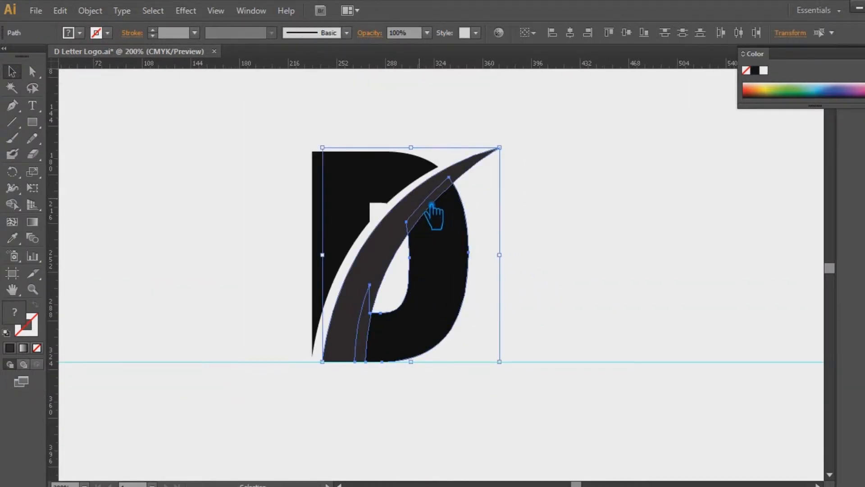
click(525, 221)
click(417, 241)
key(a)
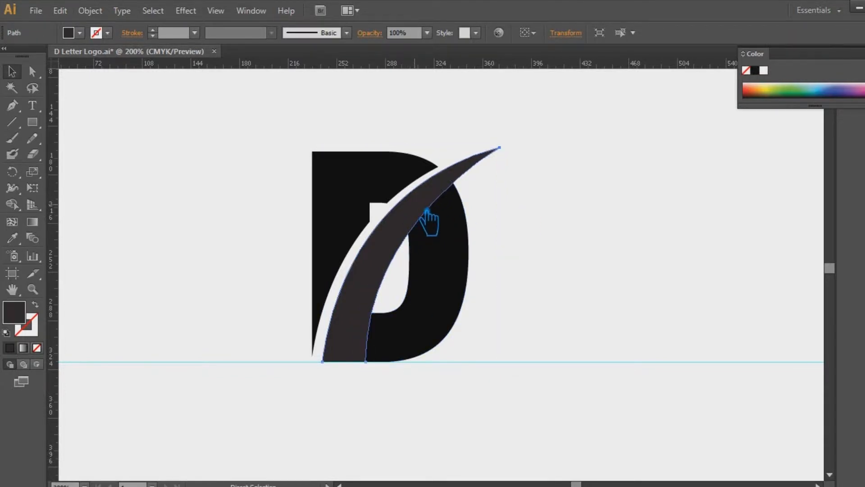
key(v)
key(ctrl+shift+a)
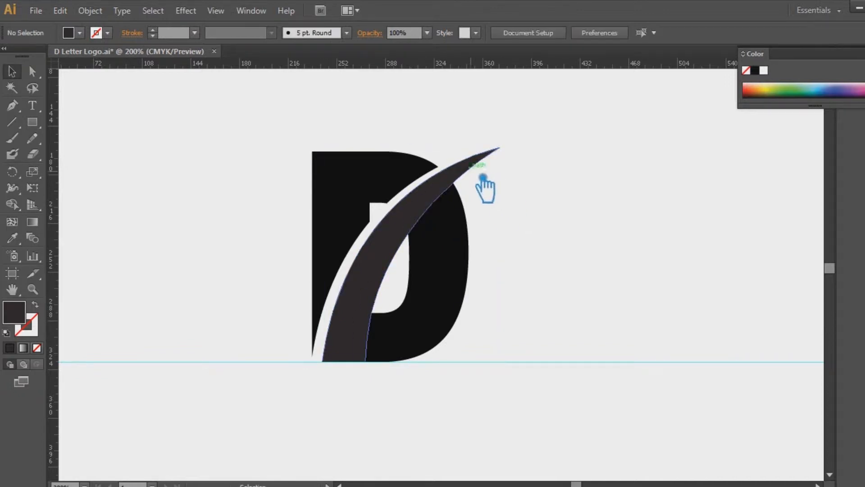
click(472, 177)
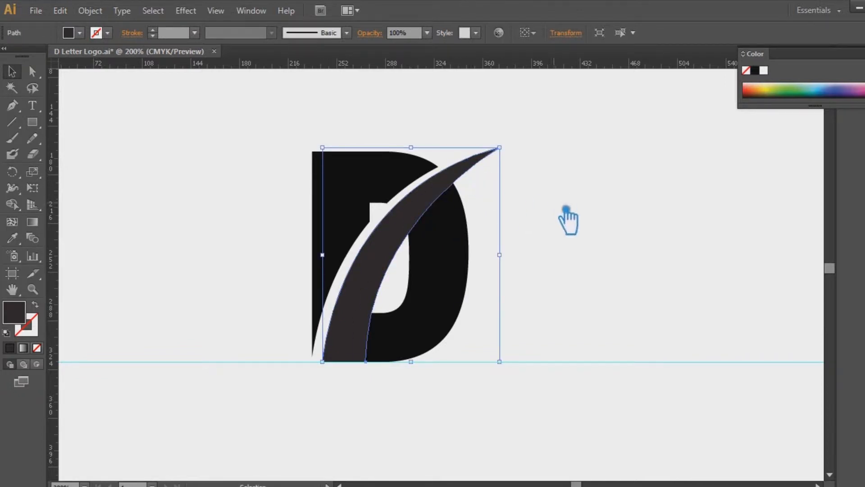
click(568, 242)
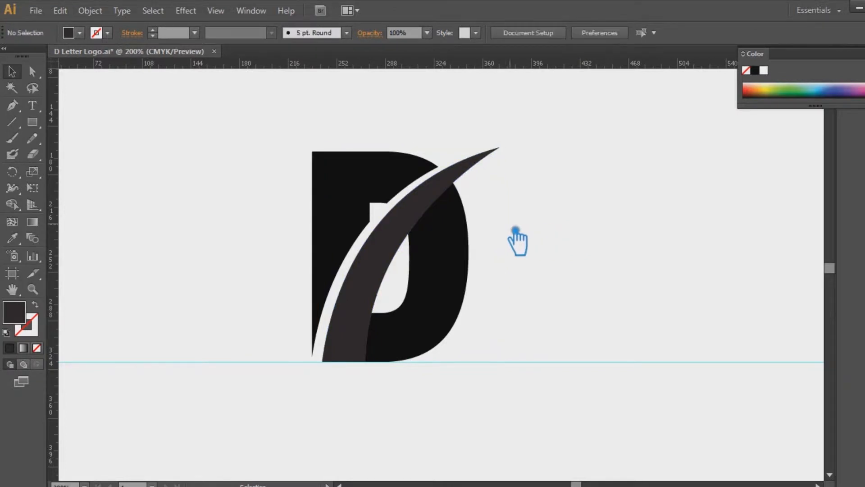
Step: Try to split the blade and the right part of the D with Pathfinder Divide
click(425, 205)
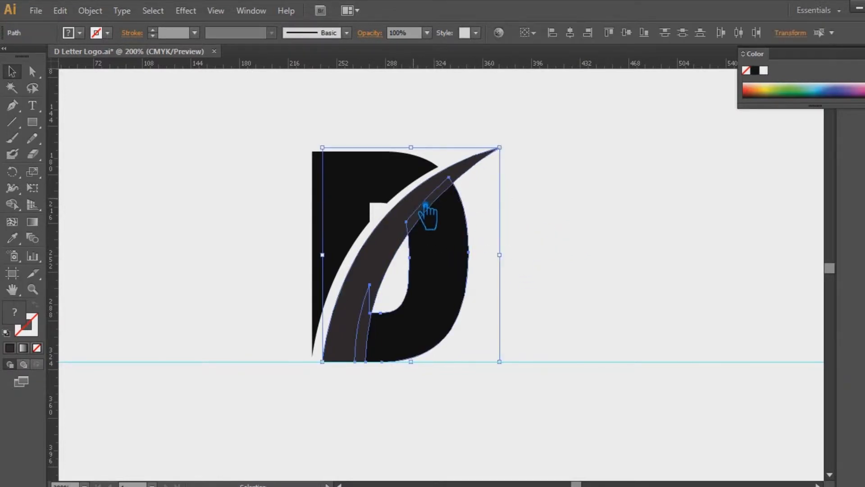
key(ctrl+shift+F9)
click(754, 376)
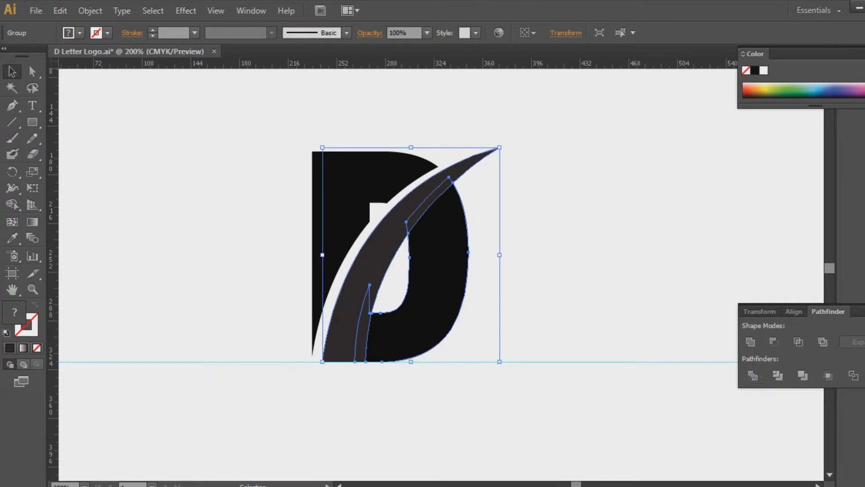
key(ctrl+shift+F9)
click(661, 262)
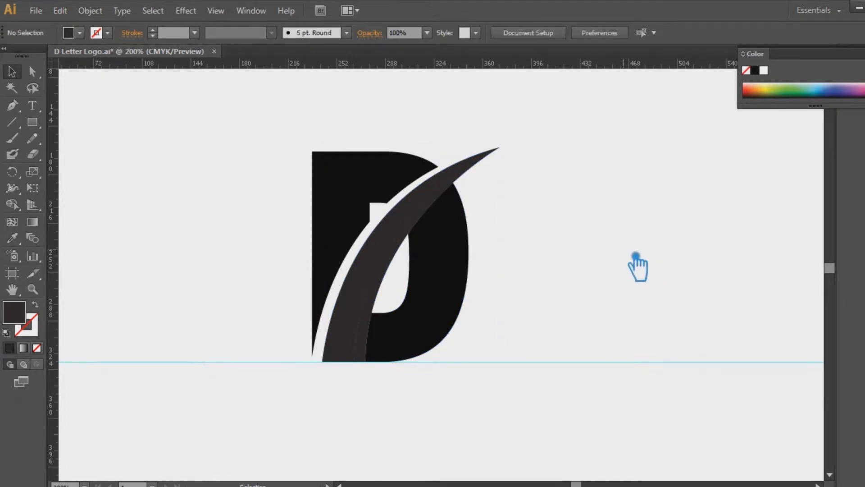
click(393, 269)
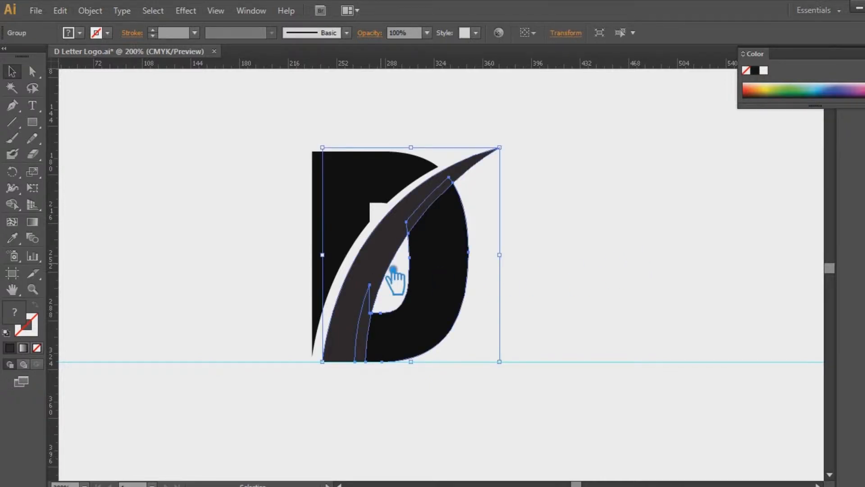
click(536, 284)
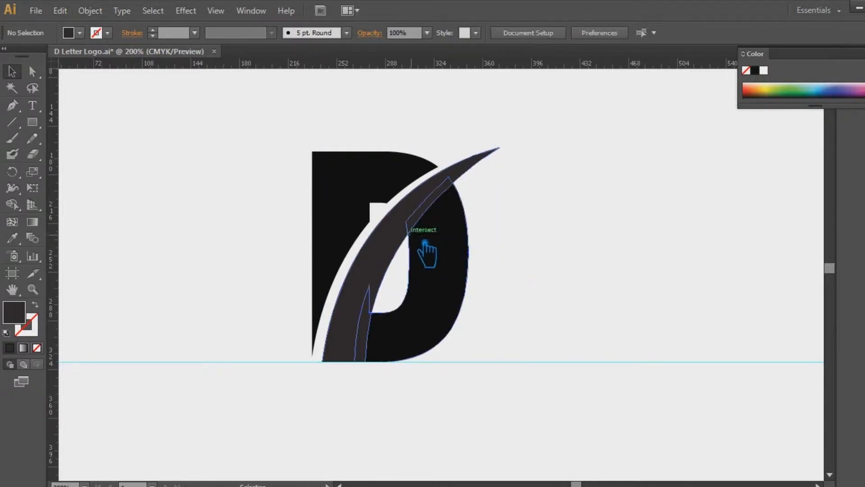
Step: Select the blade and the right part of the D, split them with Pathfinder Divide and ungroup the pieces
click(442, 250)
shift+click(401, 253)
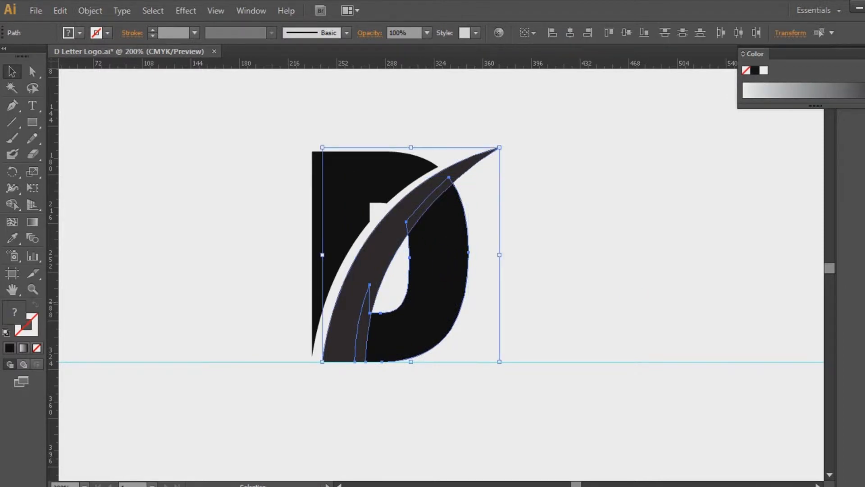
key(ctrl+shift+F9)
click(755, 379)
right_click(420, 207)
click(479, 286)
click(563, 255)
Step: Try merging the blade and right-hand D pieces into one shape with Pathfinder, and undo the merge
drag(560, 386, 384, 215)
key(ctrl+shift+F9)
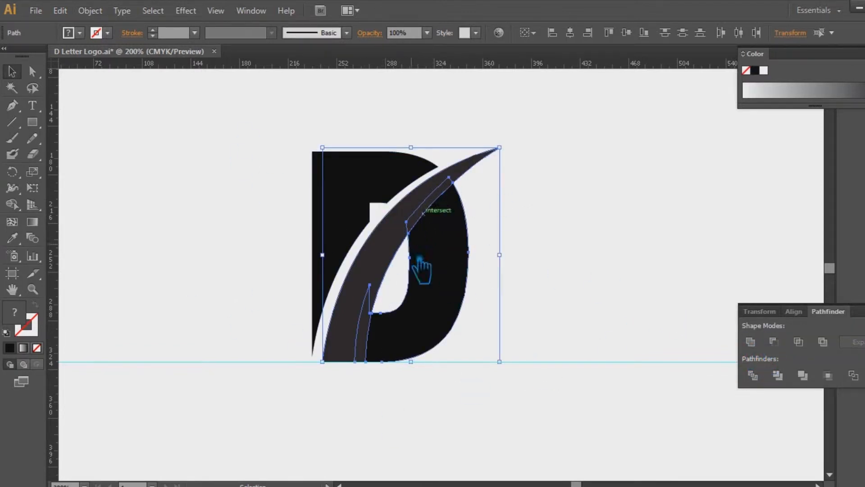
click(768, 351)
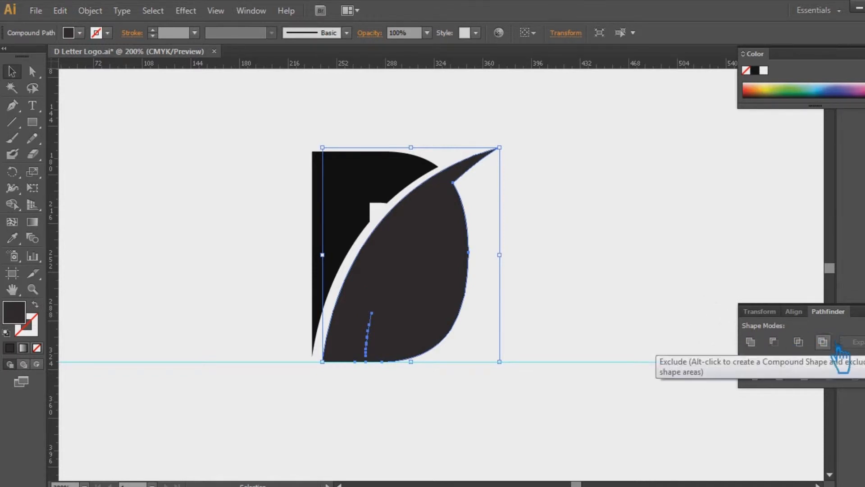
click(668, 359)
drag(528, 413, 364, 262)
click(563, 293)
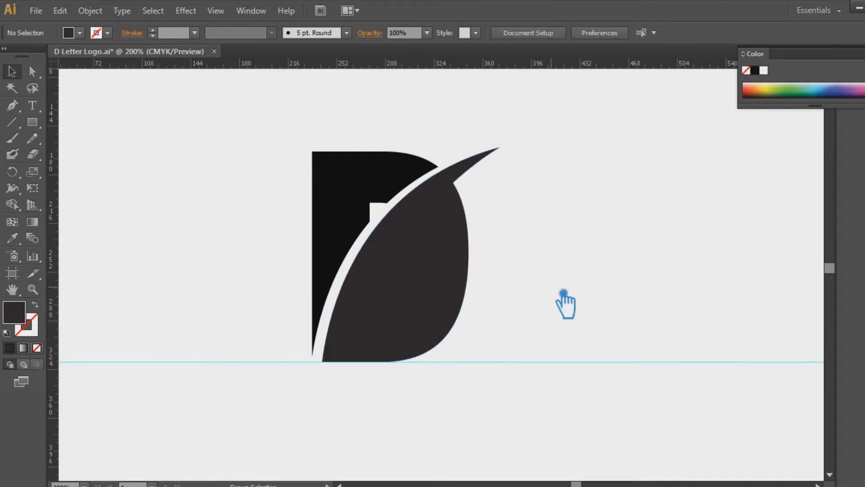
click(386, 232)
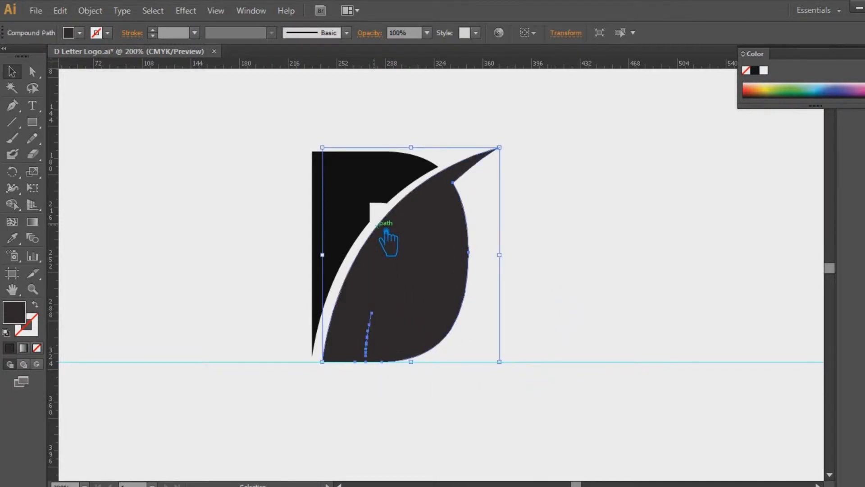
click(575, 334)
key(ctrl+z)
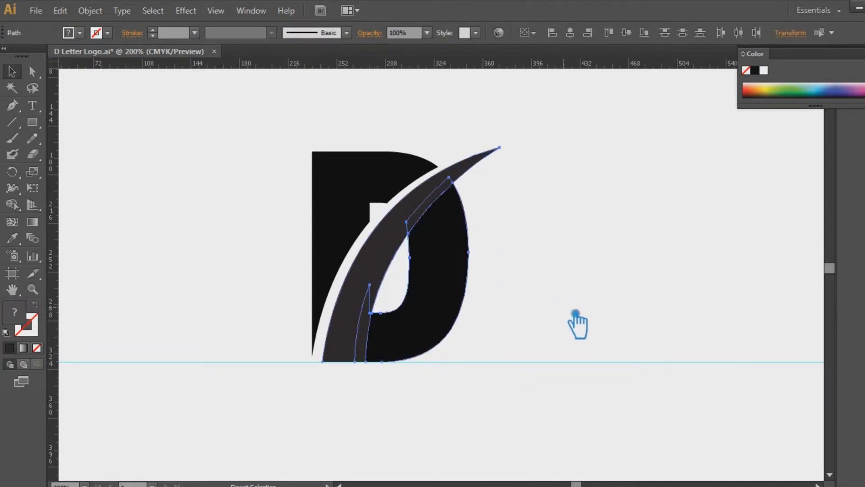
click(572, 300)
click(462, 298)
click(462, 297)
drag(510, 353, 387, 265)
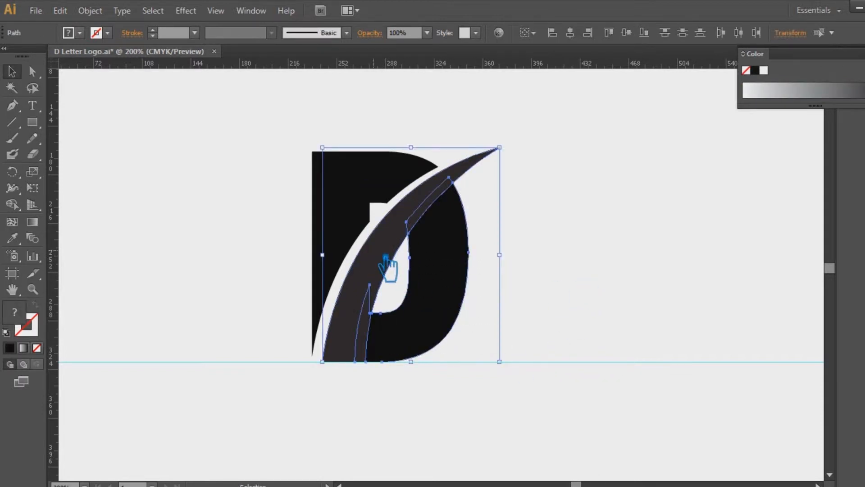
key(v)
click(546, 267)
key(a)
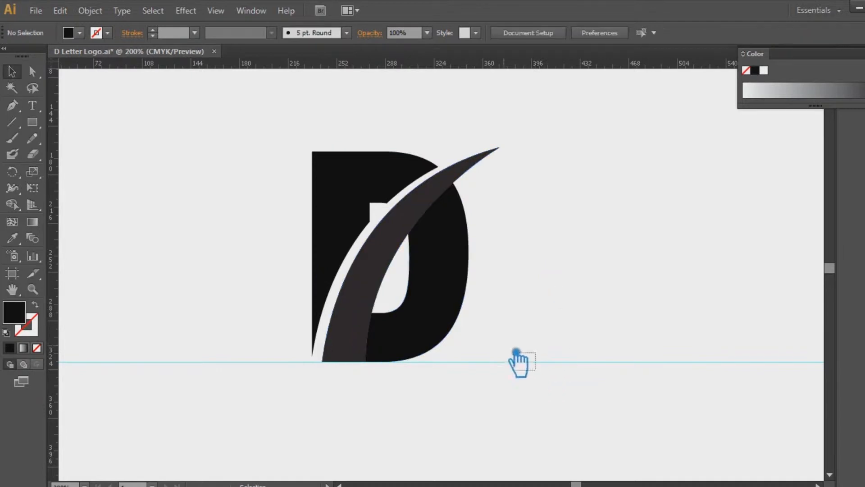
Step: Try splitting the already divided blade and D pieces once more with Pathfinder and ungrouping them
click(395, 237)
key(ctrl+shift+F9)
click(760, 376)
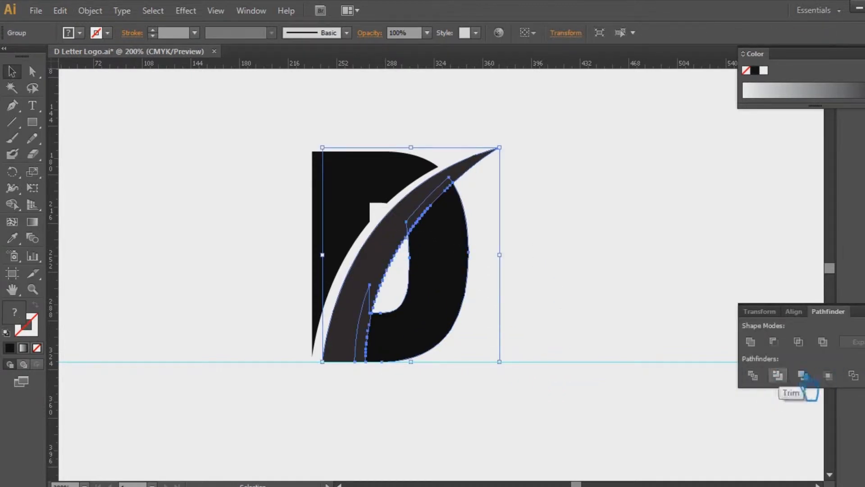
key(ctrl+shift+F9)
click(640, 280)
click(407, 293)
right_click(411, 277)
click(464, 356)
Step: Try merging the main blade piece with its upper and lower edge strips using Pathfinder Unite
key(ctrl+shift+a)
click(401, 237)
shift+click(400, 239)
key(ctrl+shift+F9)
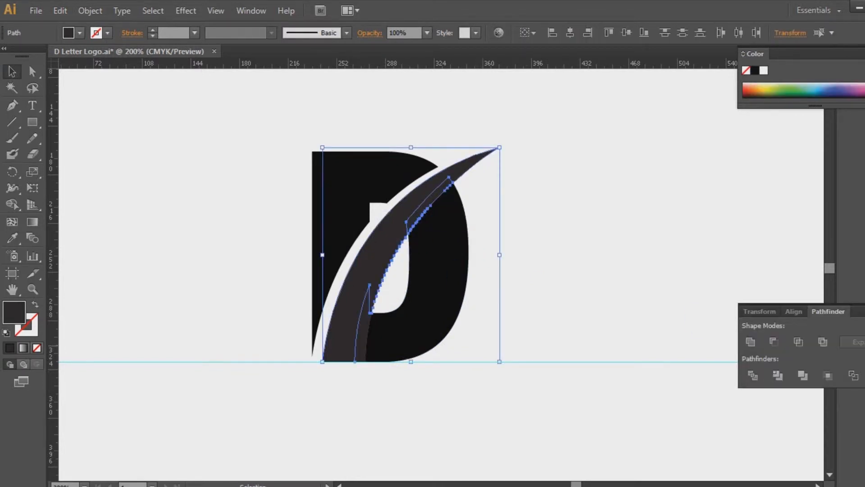
click(751, 342)
click(700, 280)
click(378, 272)
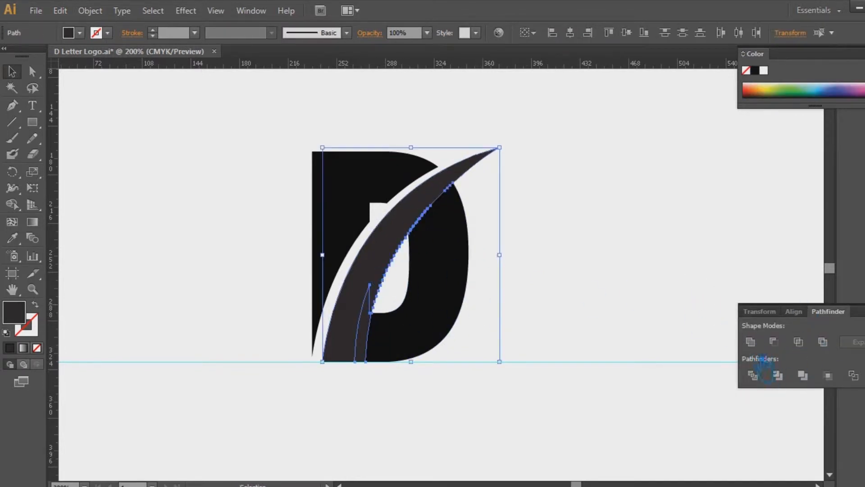
click(751, 342)
click(584, 235)
click(451, 249)
click(500, 244)
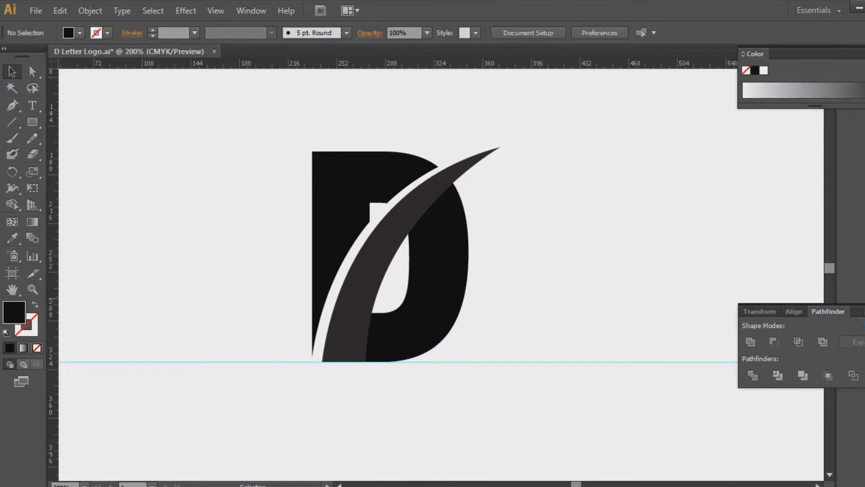
key(ctrl+shift+F9)
click(387, 270)
click(575, 261)
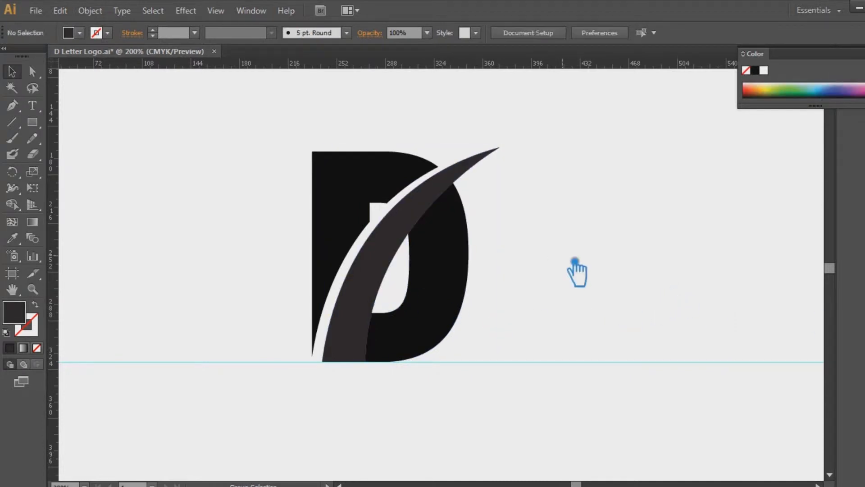
Step: Undo the blade merge and the repeated division, going back to the pieces of the first division
key(ctrl+z)
click(617, 276)
click(465, 270)
click(422, 214)
click(556, 267)
key(ctrl+plus)
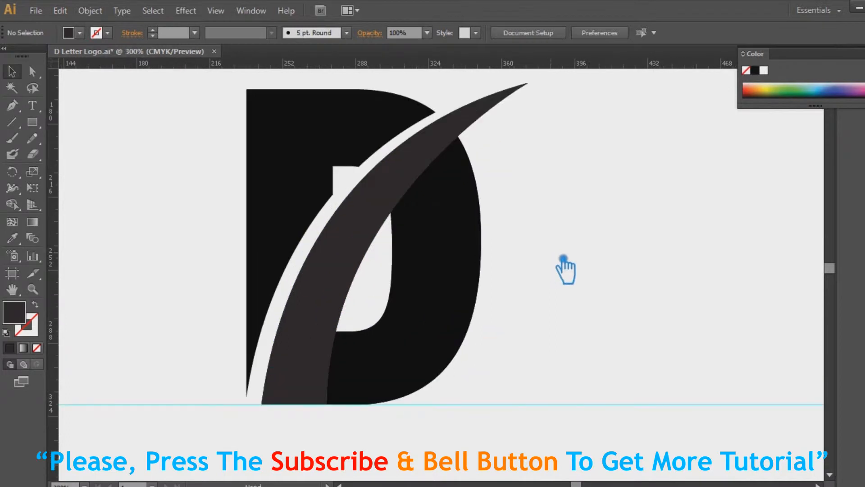
scroll(565, 269, up, 1)
click(447, 276)
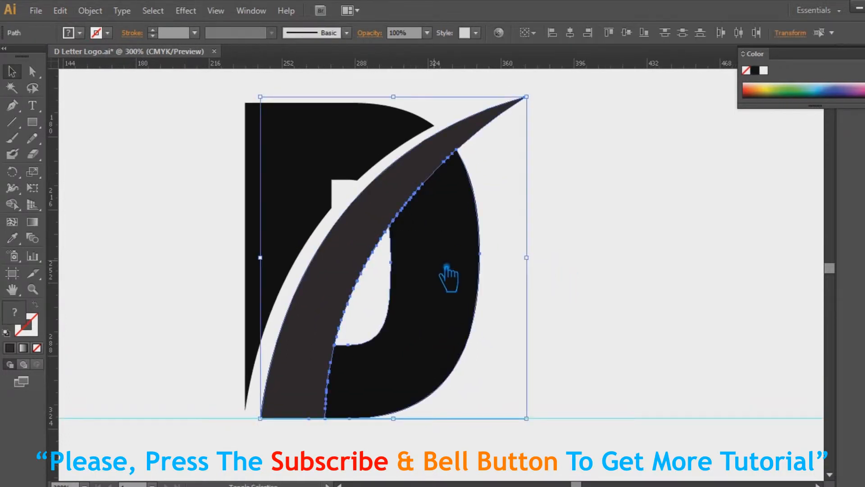
click(511, 276)
click(427, 257)
click(460, 290)
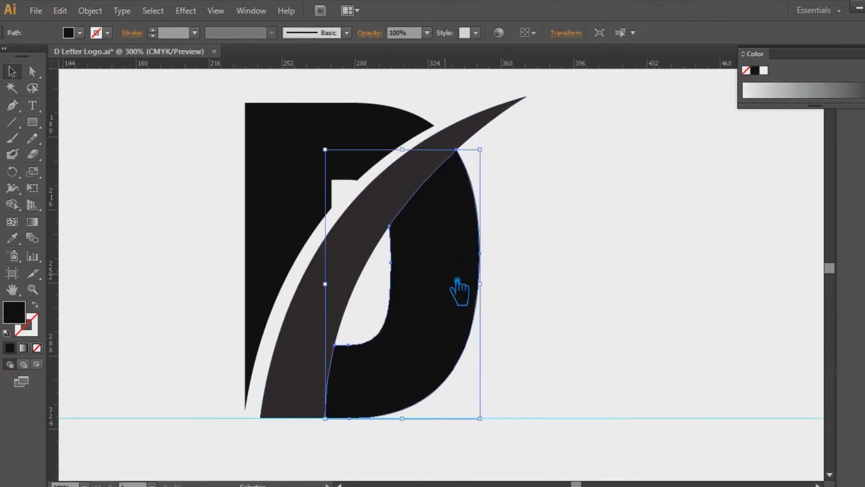
Step: Examine the pieces of the blade and the right part of the D by selecting them separately
shift+click(368, 234)
click(581, 274)
click(360, 255)
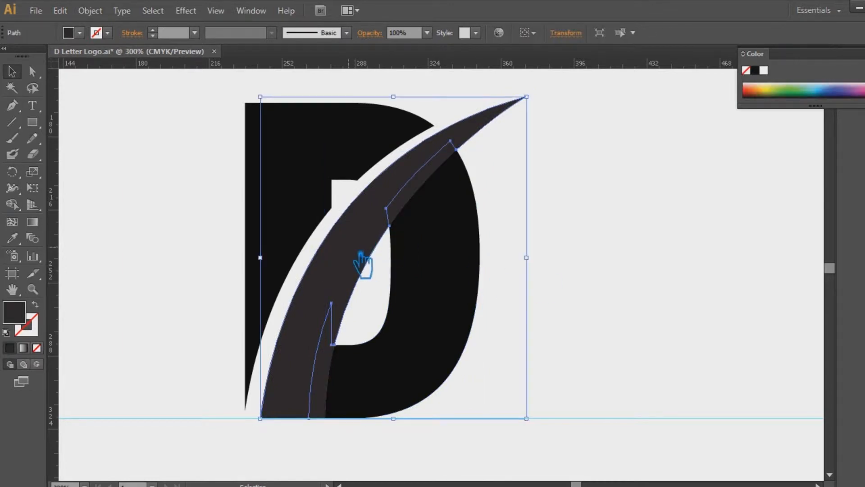
click(596, 358)
click(467, 311)
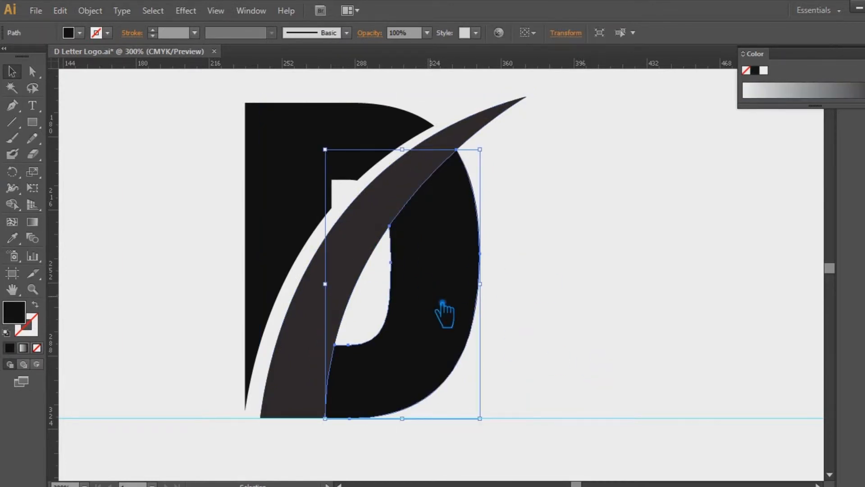
click(623, 257)
click(372, 249)
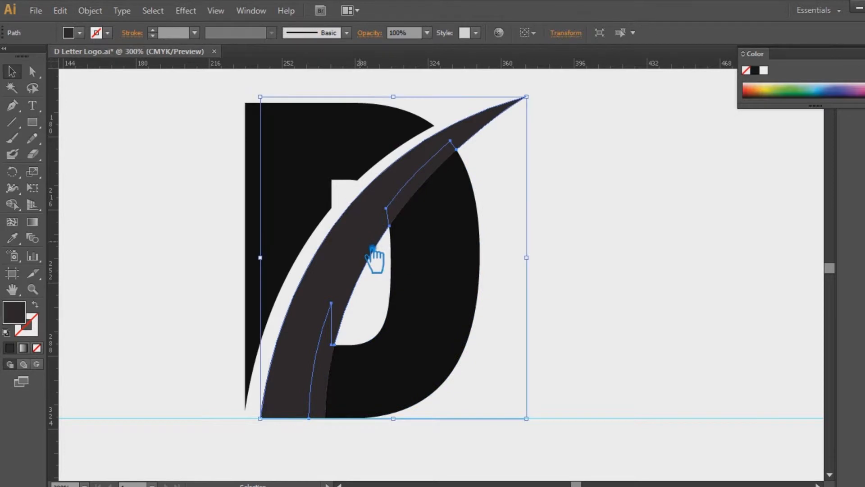
Step: Ungroup the blade and the right part of the D into separate pieces
click(537, 299)
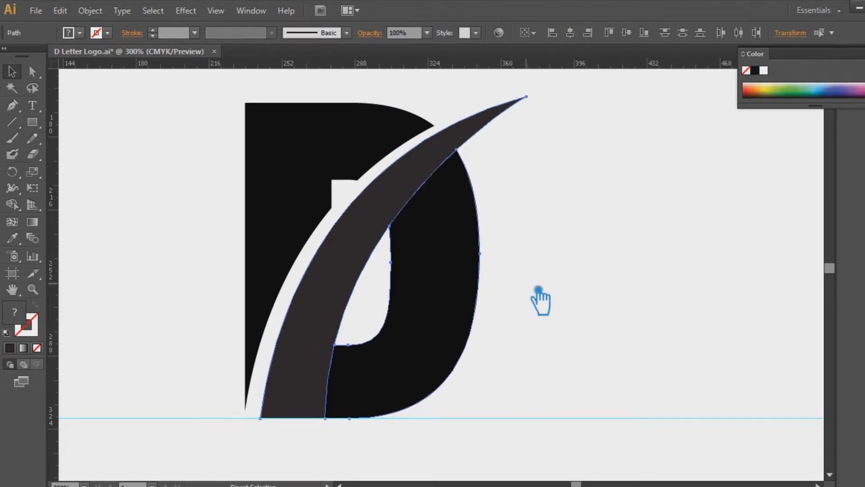
click(399, 198)
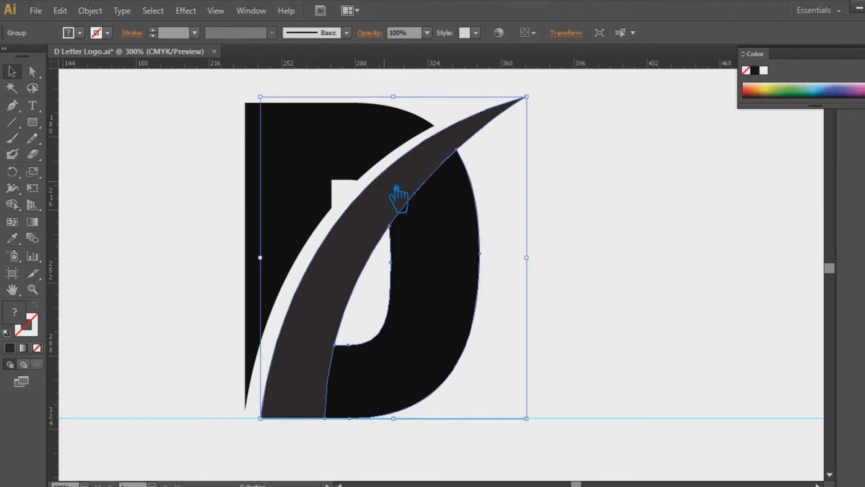
click(591, 205)
right_click(427, 174)
click(466, 254)
click(580, 216)
Step: Paste a copy of the blade in front of itself and nudge it four increments to the right
click(399, 197)
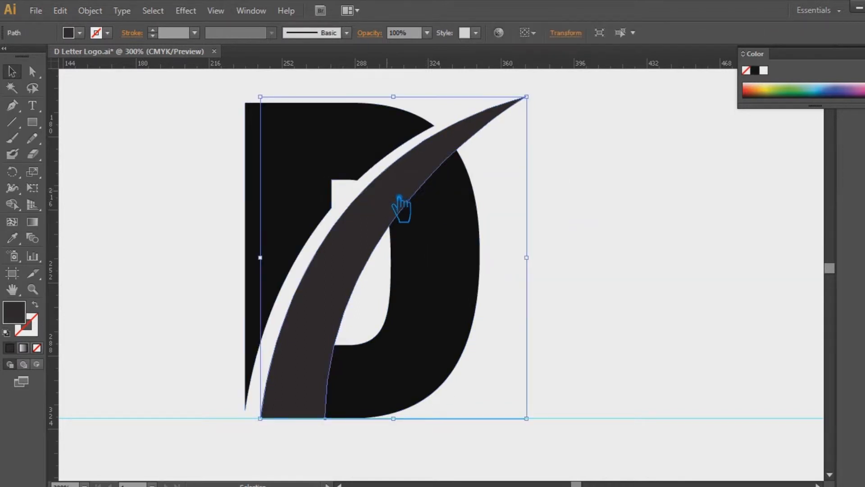
key(ctrl+c)
key(ctrl+f)
key(Right)
key(Right)
key(Right)
key(Right)
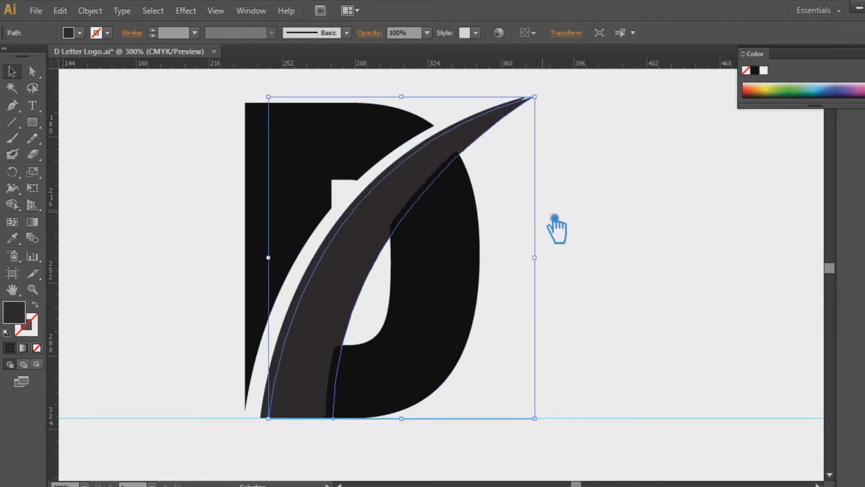
Step: Bring the shifted blade copy to the front, above the right part of the D
click(594, 231)
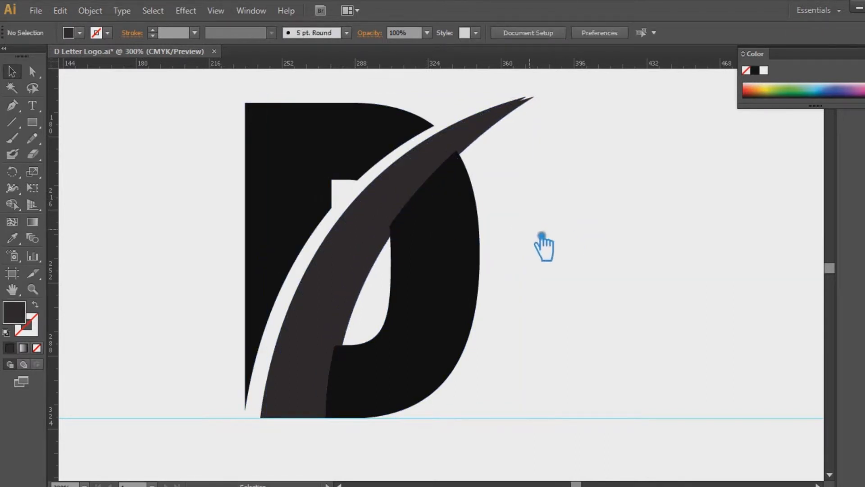
click(478, 141)
key(ctrl)
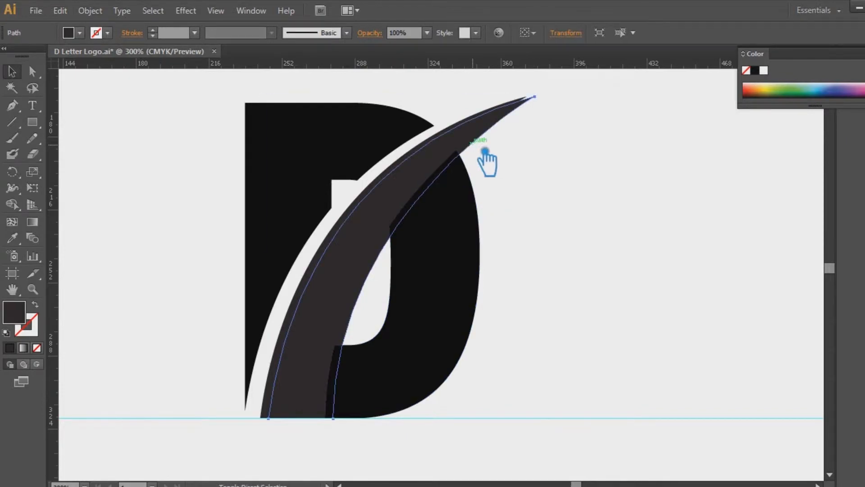
key(ctrl+shift+i)
key(ctrl+shift+i)
key(ctrl+shift+])
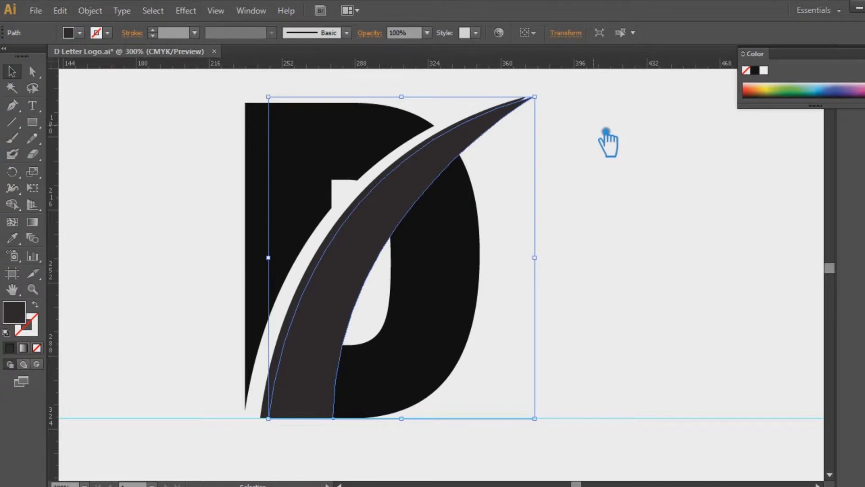
click(589, 140)
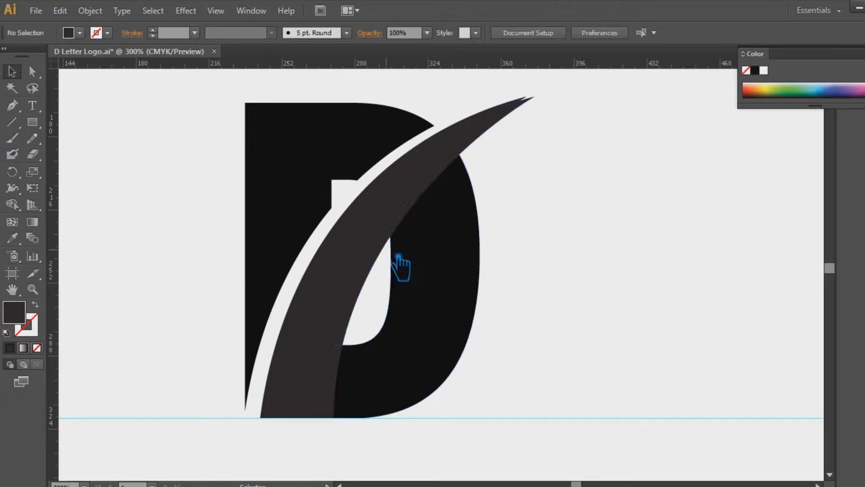
Step: Hide the original blade, then split the shifted copy and the D's right part with Pathfinder Divide and ungroup the pieces
click(323, 256)
click(686, 270)
drag(520, 211, 459, 136)
key(ctrl+shift+F9)
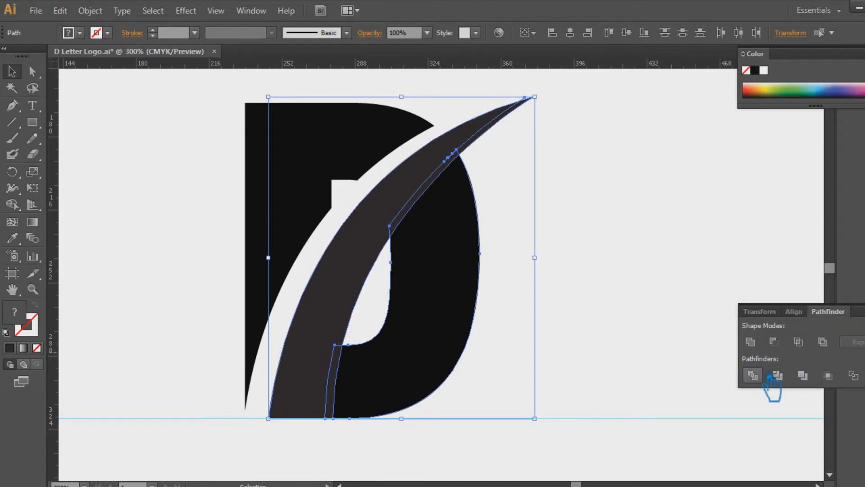
click(758, 376)
click(640, 284)
right_click(368, 243)
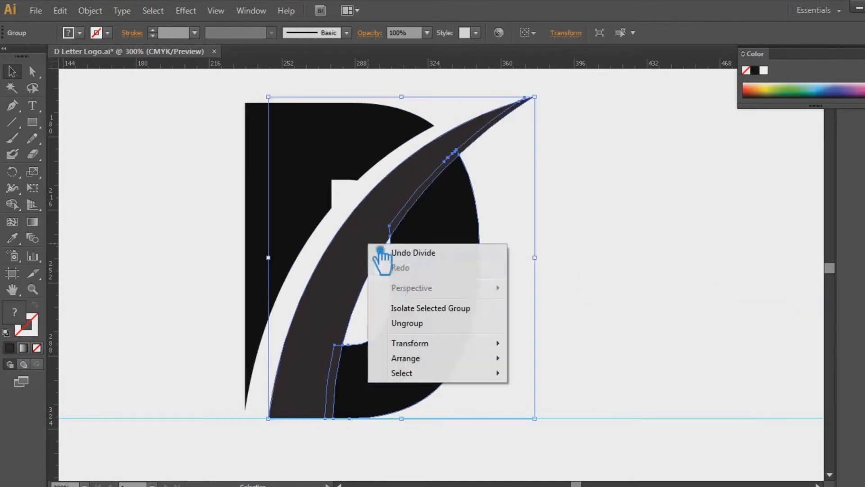
click(415, 323)
Step: Delete the divided blade fragments, keeping only the two narrow strips that lie along the D's right part
click(597, 239)
click(411, 229)
key(Delete)
drag(345, 253, 372, 350)
key(Delete)
drag(309, 303, 336, 417)
key(Delete)
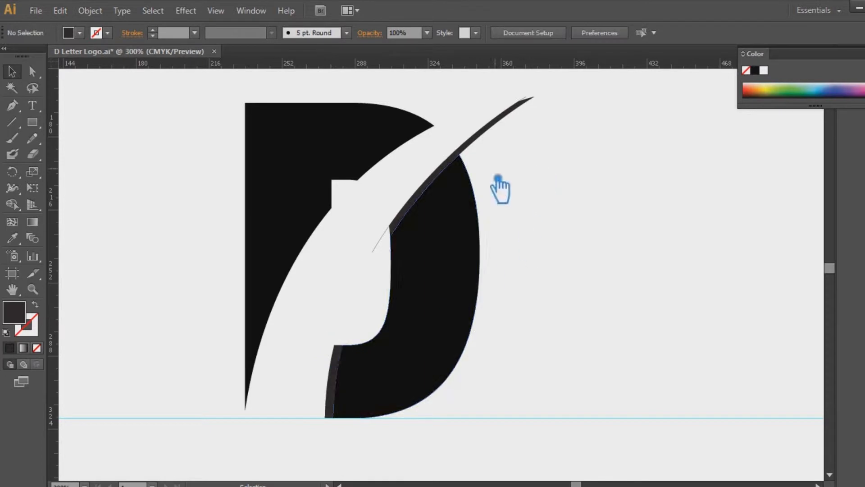
drag(363, 214, 402, 270)
key(Delete)
drag(533, 170, 492, 107)
key(Delete)
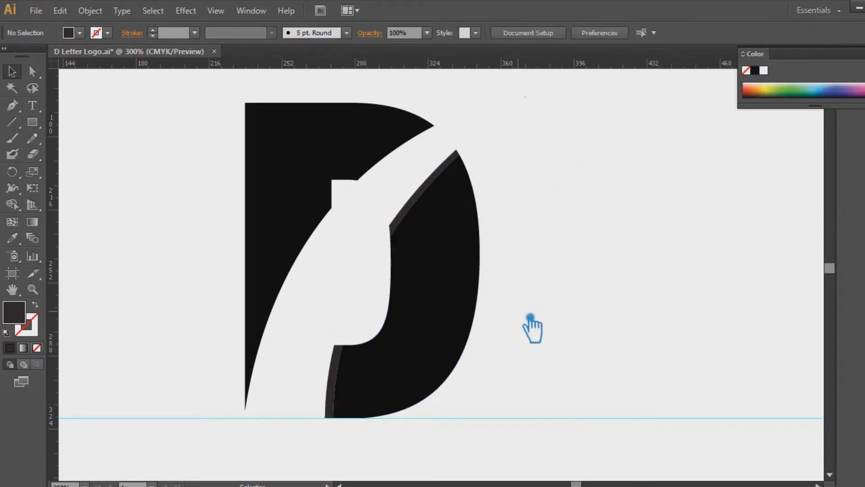
Step: Group the two narrow shadow strips and give them a lighter greyish-purple fill
click(429, 186)
shift+click(333, 387)
key(ctrl+g)
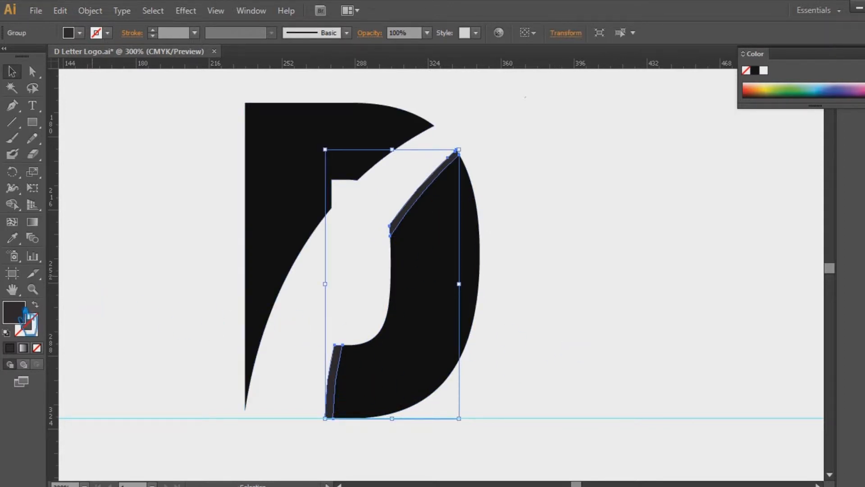
double_click(19, 311)
click(518, 263)
click(783, 174)
click(650, 198)
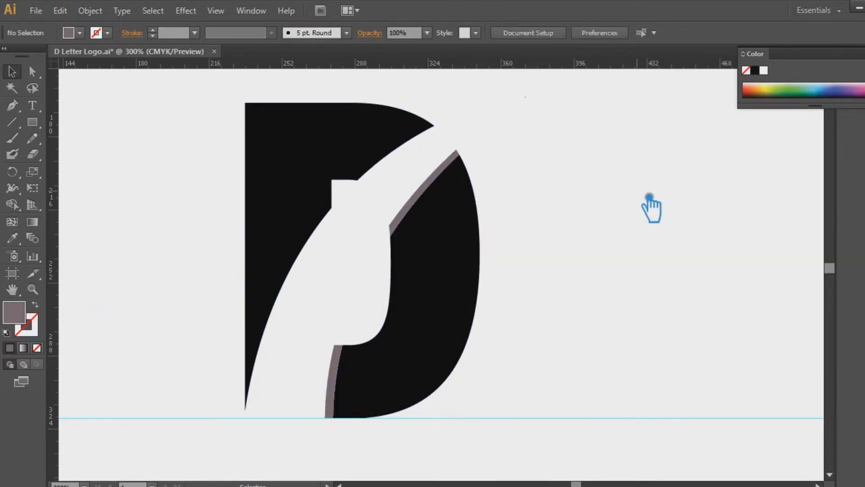
Step: Show the hidden original blade again
key(ctrl+alt+3)
click(655, 189)
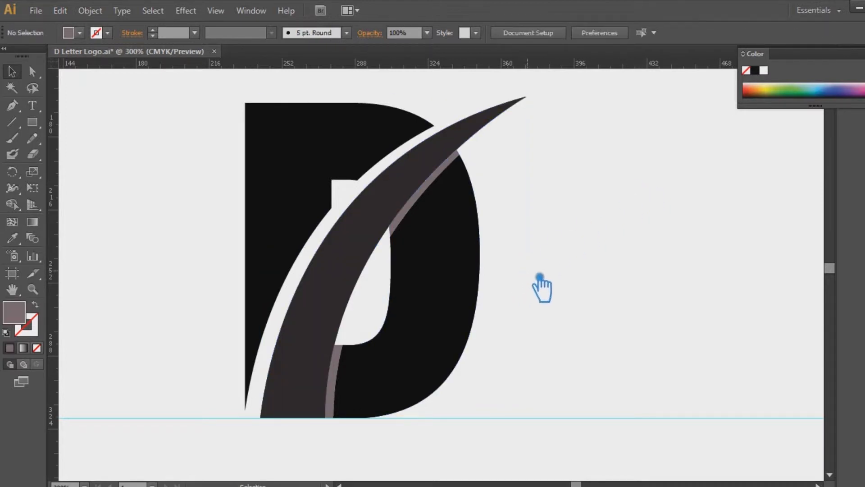
click(444, 285)
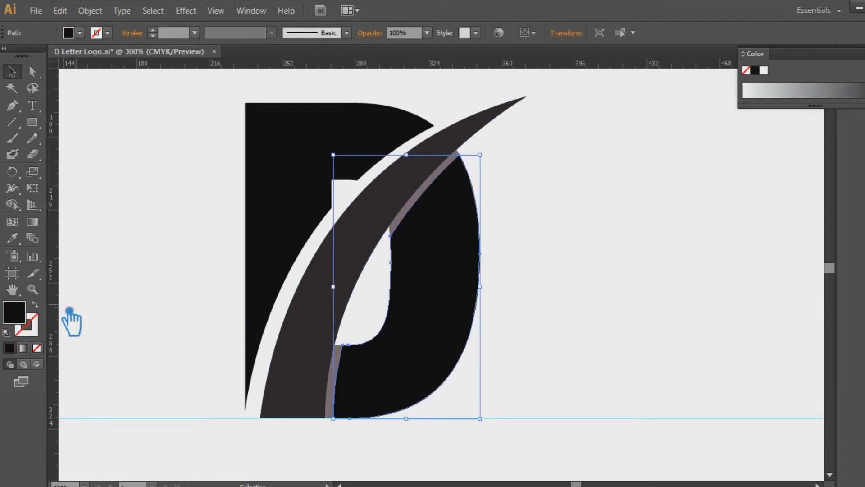
click(276, 187)
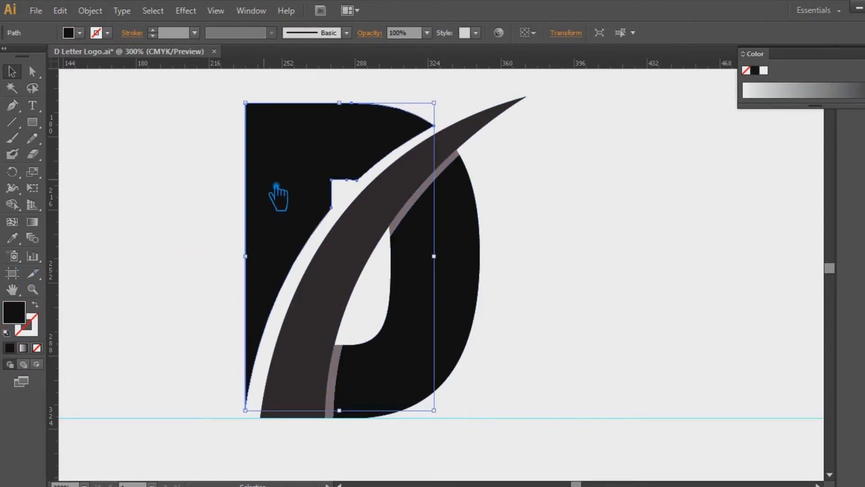
Step: Fill the right part of the D with the dark blue #10546b
click(477, 256)
double_click(25, 317)
click(700, 251)
drag(630, 234, 636, 271)
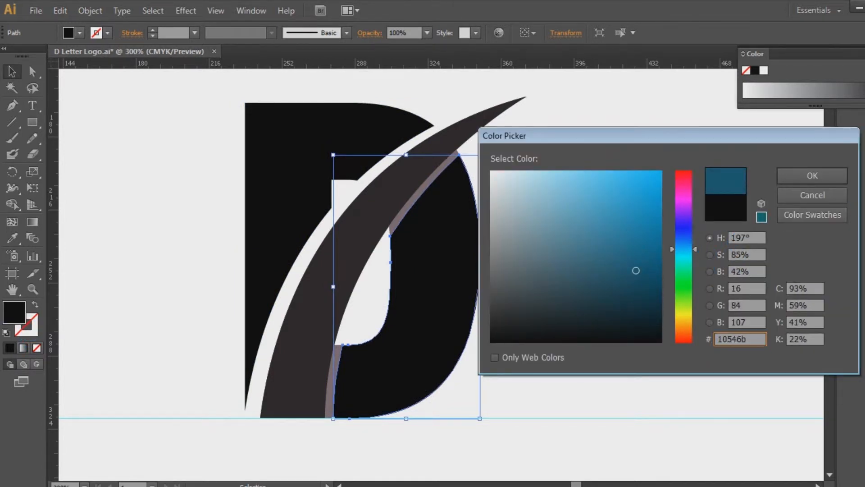
click(813, 175)
click(863, 54)
click(775, 93)
click(637, 247)
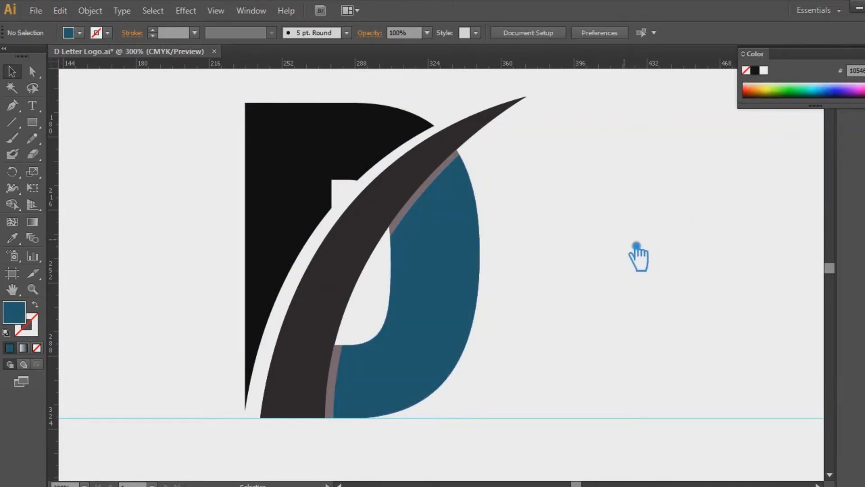
Step: Sample the D's blue onto the two shadow strips and darken their fill to #0e3944
click(416, 193)
click(13, 239)
click(416, 309)
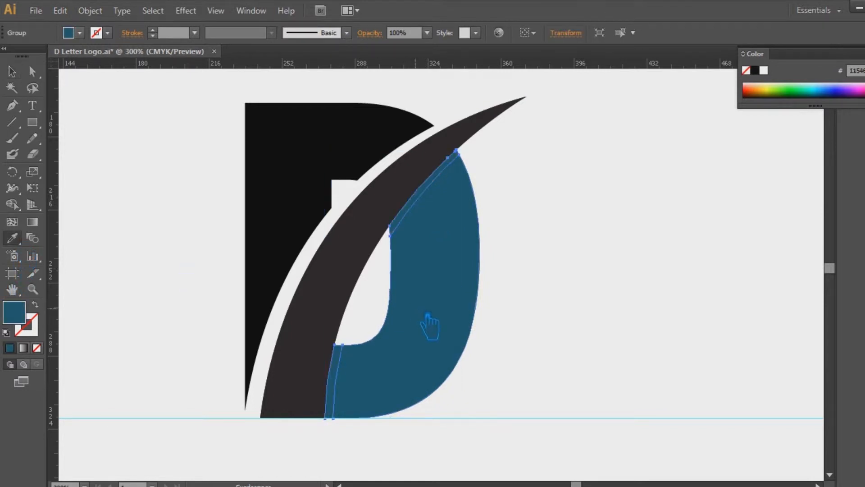
double_click(28, 321)
drag(640, 291, 633, 301)
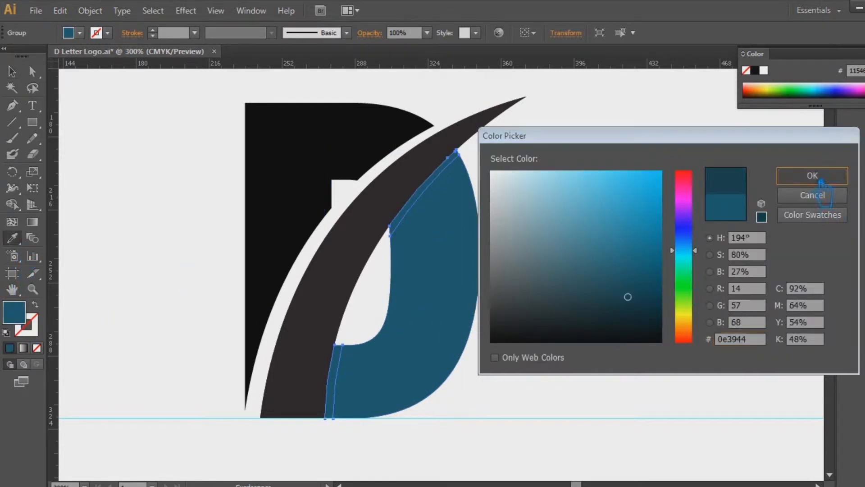
click(784, 174)
click(13, 72)
click(569, 249)
Step: Fill the blade with the blue sampled from the right part of the D using the Eyedropper
click(361, 256)
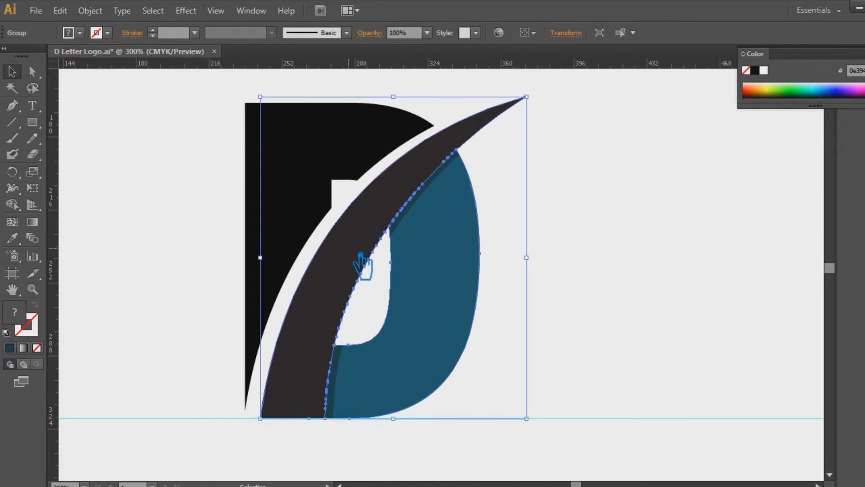
click(13, 238)
click(459, 326)
click(12, 72)
click(611, 240)
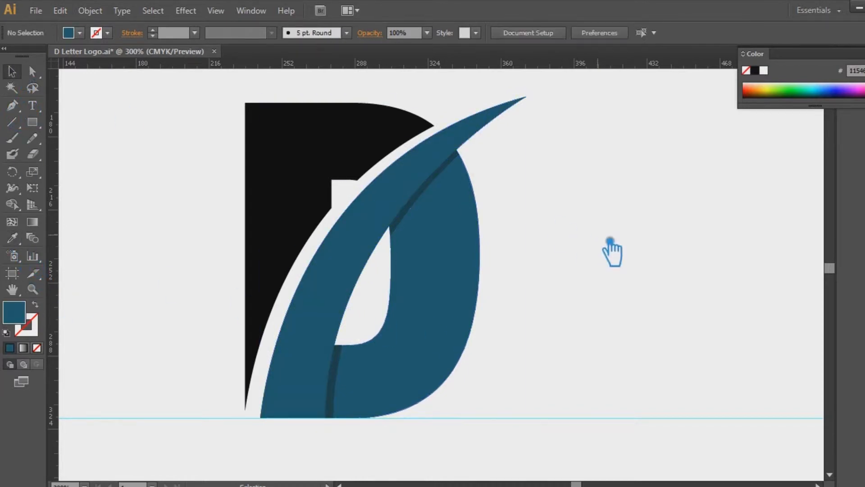
Step: Try a near-black fill on the right part of the D and undo it
click(459, 297)
double_click(28, 321)
drag(644, 280, 484, 374)
click(813, 176)
click(670, 250)
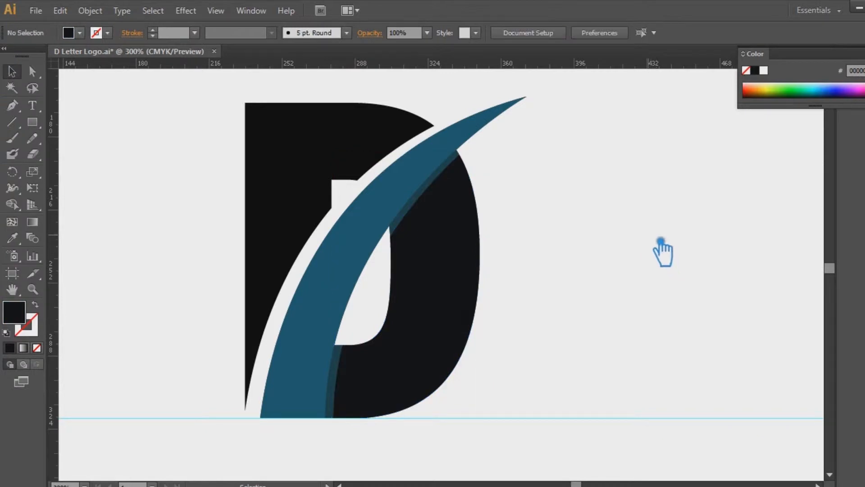
key(ctrl+z)
key(ctrl+z)
Step: Change the blade's fill to a darker teal than the right part of the D
click(329, 310)
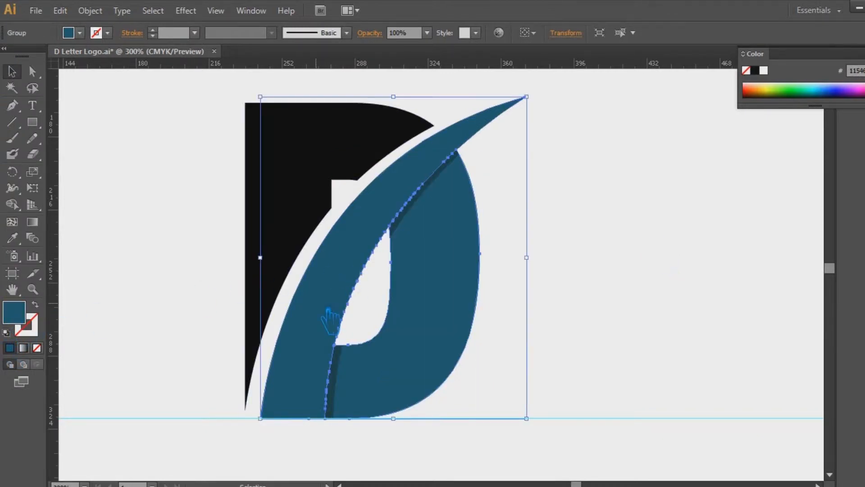
double_click(33, 318)
click(622, 285)
click(812, 175)
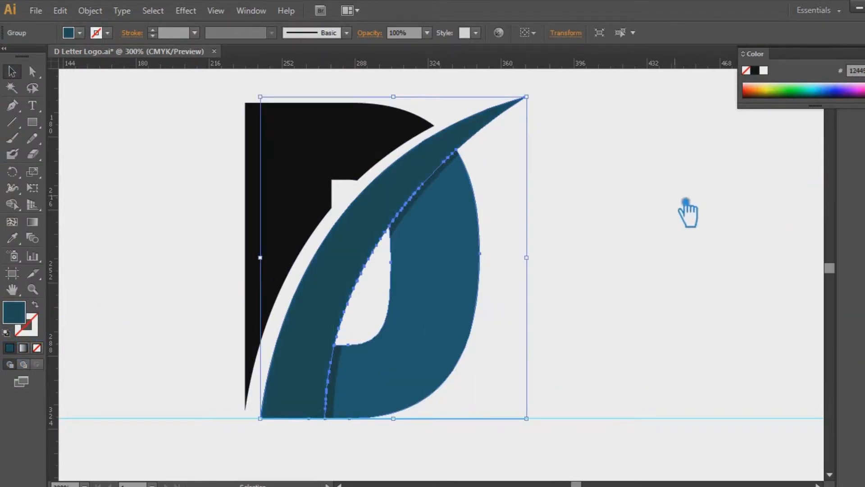
click(684, 203)
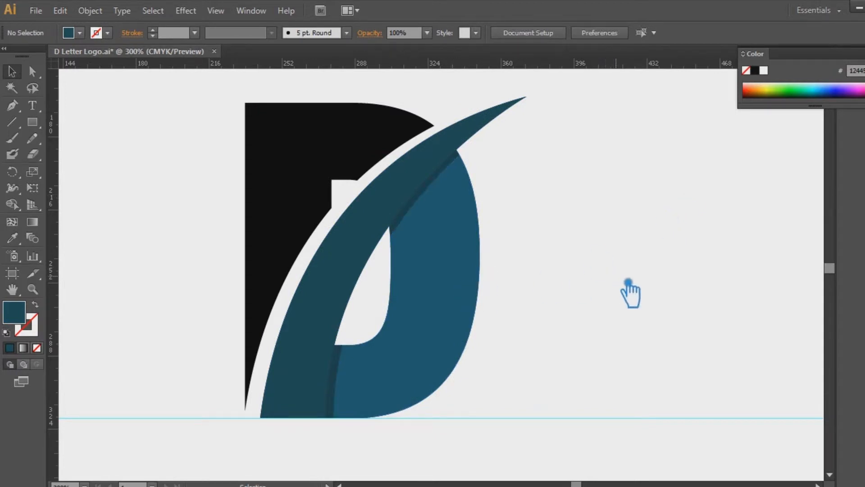
Step: Hide the guides and darken the fill of the two shadow strips to #0a2b30
drag(640, 320, 656, 326)
key(ctrl+semicolon)
click(431, 222)
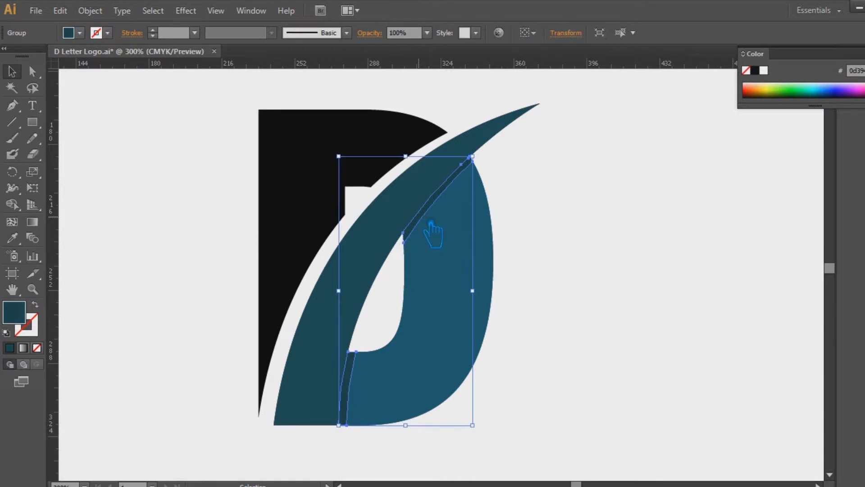
double_click(18, 312)
drag(627, 299, 626, 310)
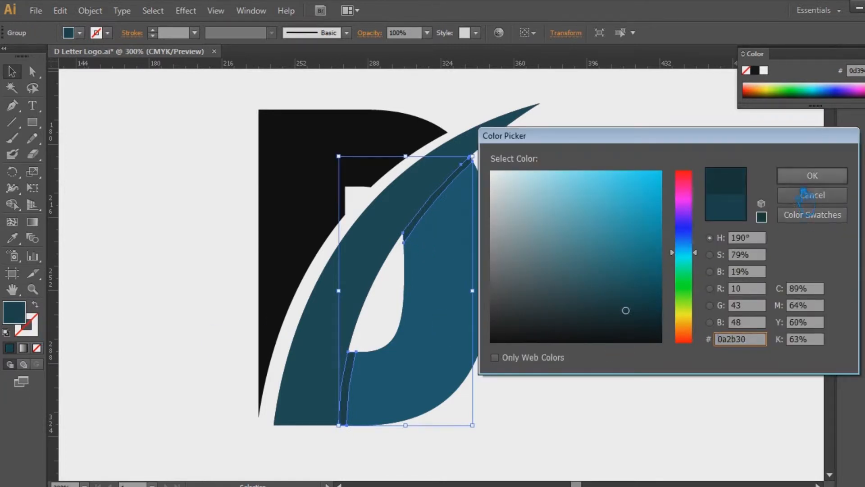
click(801, 178)
click(695, 229)
Step: Give the right part of the D a slightly lighter blue fill and save the file
click(475, 307)
double_click(19, 312)
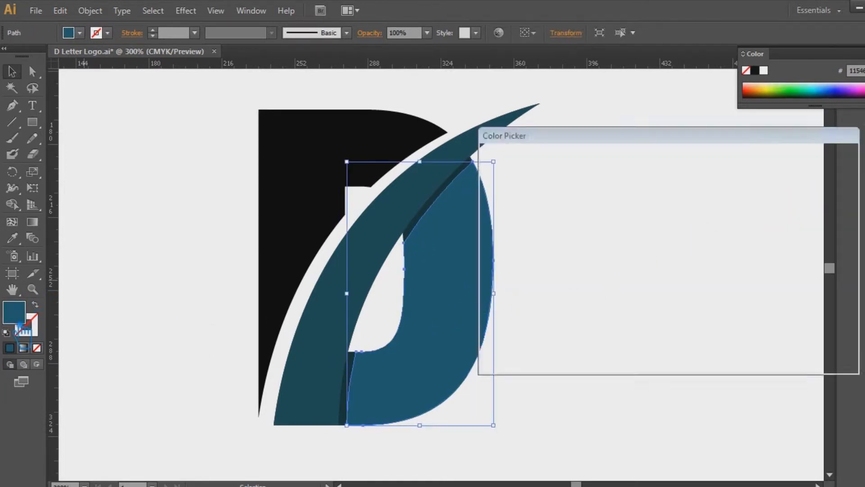
click(631, 259)
click(812, 176)
click(654, 257)
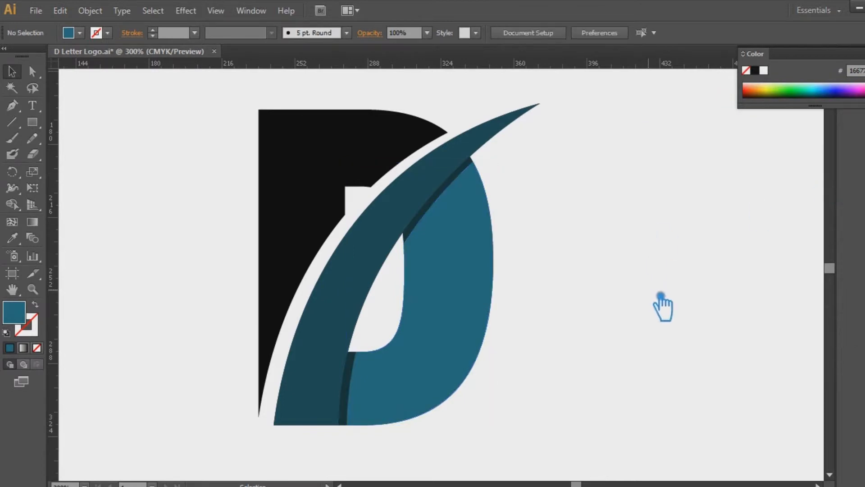
key(ctrl+s)
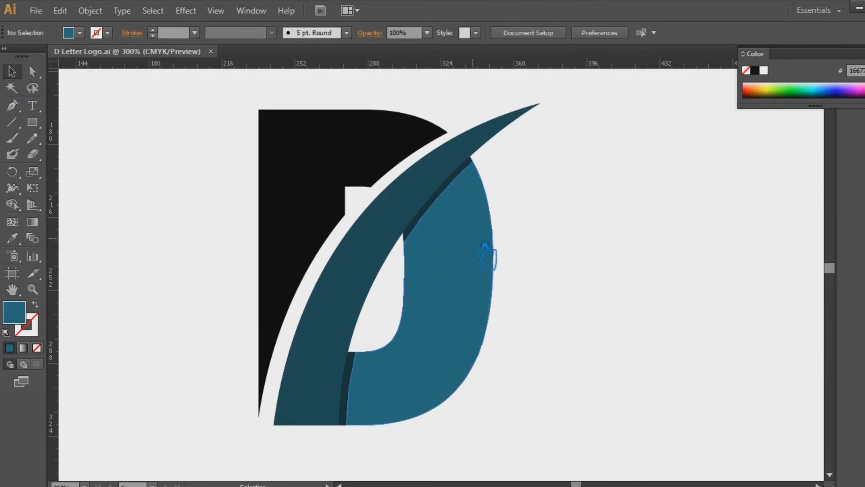
Step: Group the shadow strips with the right part of the D and save the file
click(425, 210)
shift+click(454, 280)
key(ctrl+g)
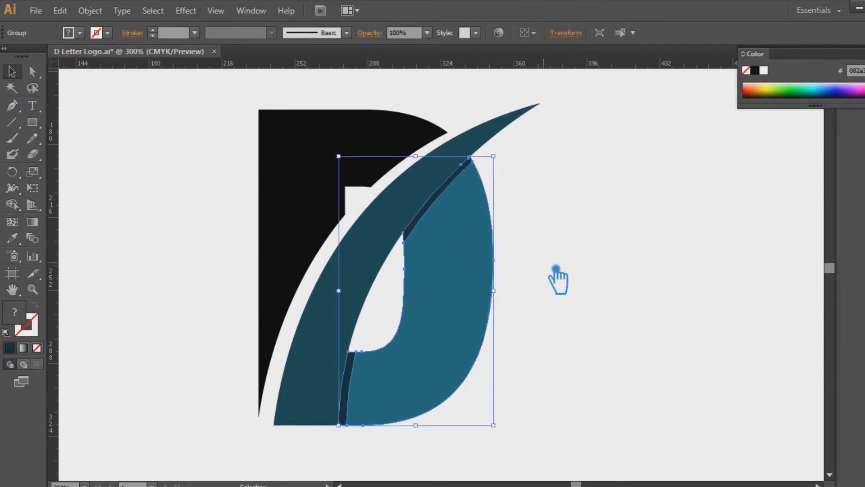
click(559, 258)
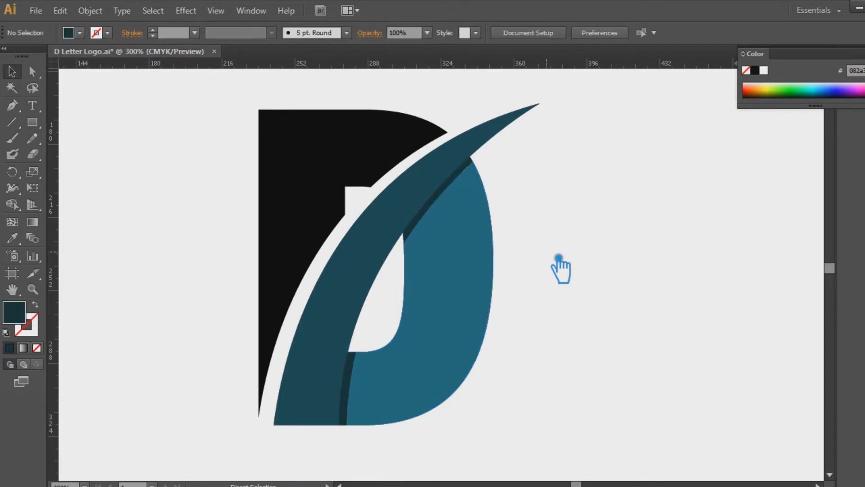
key(ctrl+s)
Step: Change the fill of the black left part of the D to the dark gray #2d2d2d
click(362, 271)
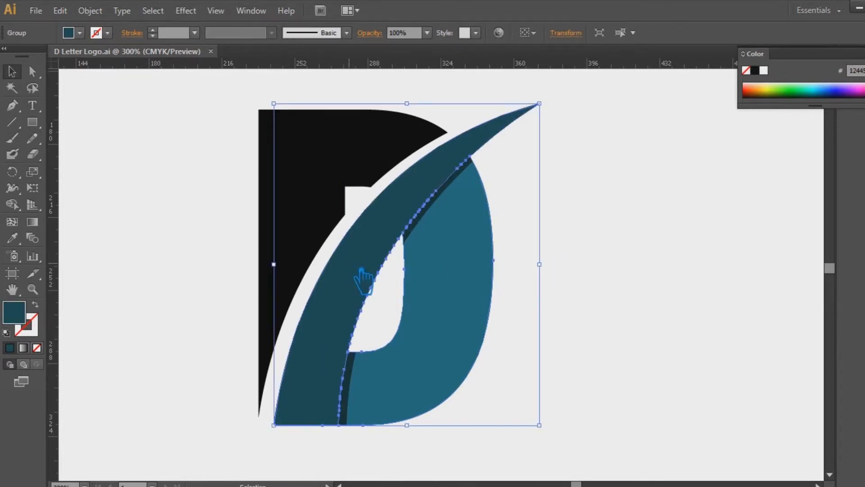
click(309, 231)
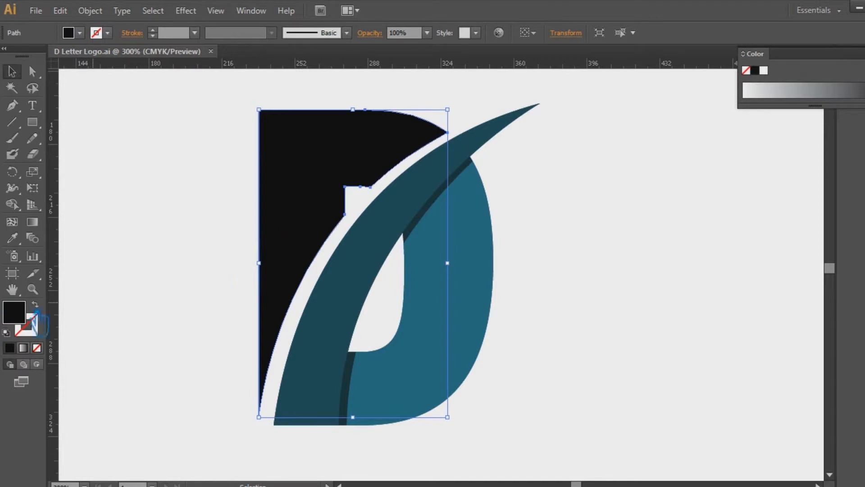
double_click(13, 312)
click(491, 298)
click(811, 176)
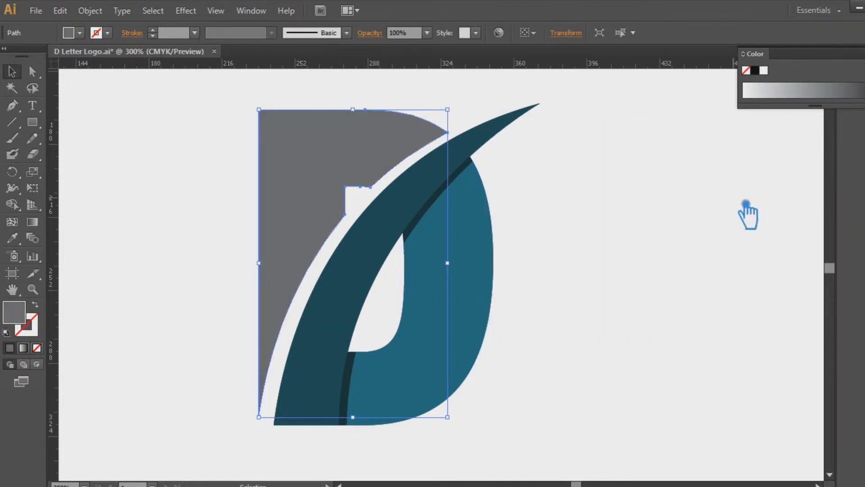
double_click(20, 315)
click(493, 301)
click(493, 312)
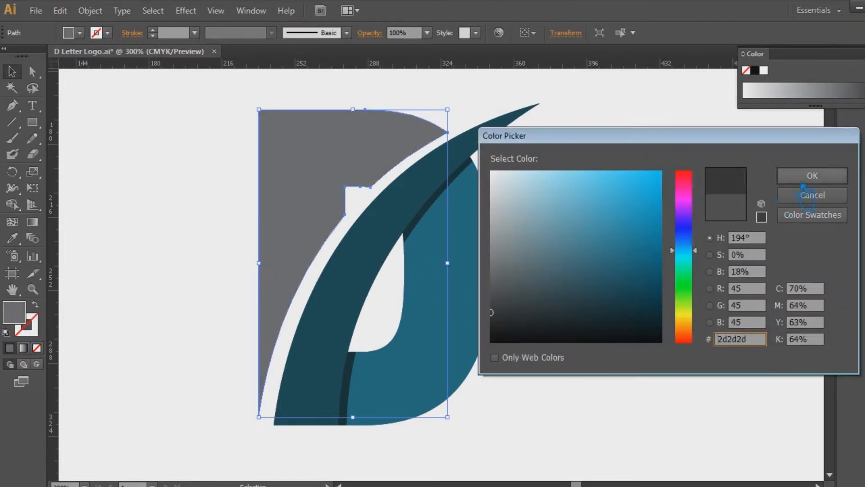
click(811, 177)
click(640, 253)
click(341, 184)
Step: Darken the fill of the D's left part to #212121 and save the file
double_click(21, 317)
click(494, 319)
click(493, 328)
click(492, 323)
click(493, 322)
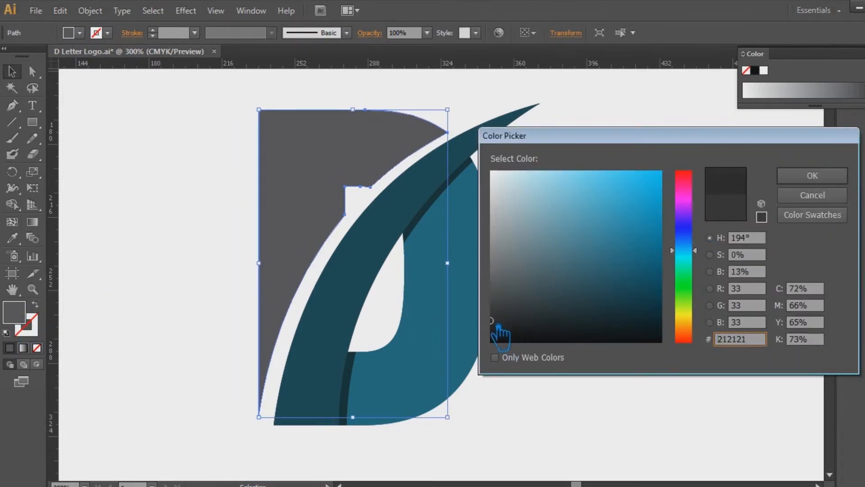
click(813, 175)
click(698, 270)
key(ctrl+s)
key(s)
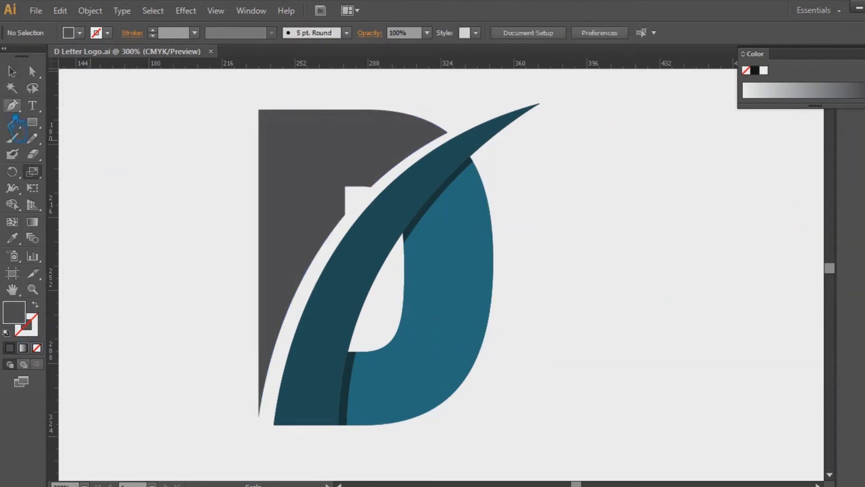
Step: Ungroup the blade from the right part of the D and save the file
click(462, 127)
click(593, 251)
click(485, 261)
click(601, 270)
click(468, 324)
key(ctrl+shift+g)
click(550, 307)
click(378, 267)
click(305, 221)
key(ctrl+shift+a)
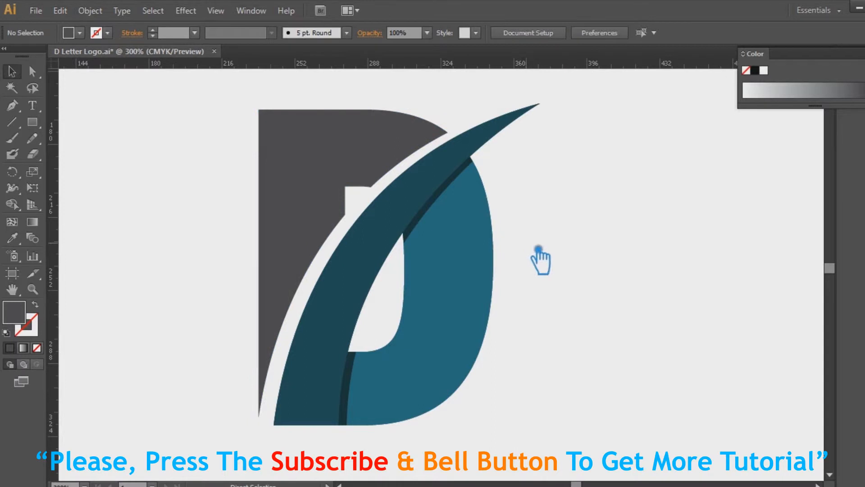
key(ctrl+s)
click(362, 300)
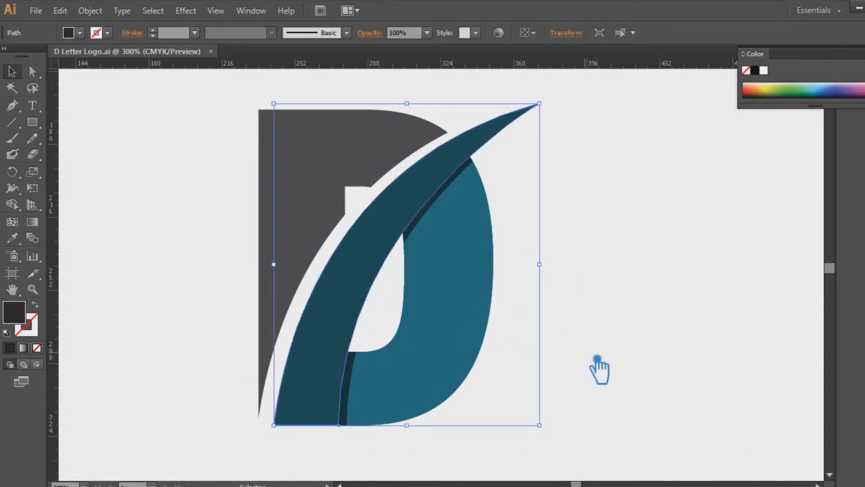
click(660, 319)
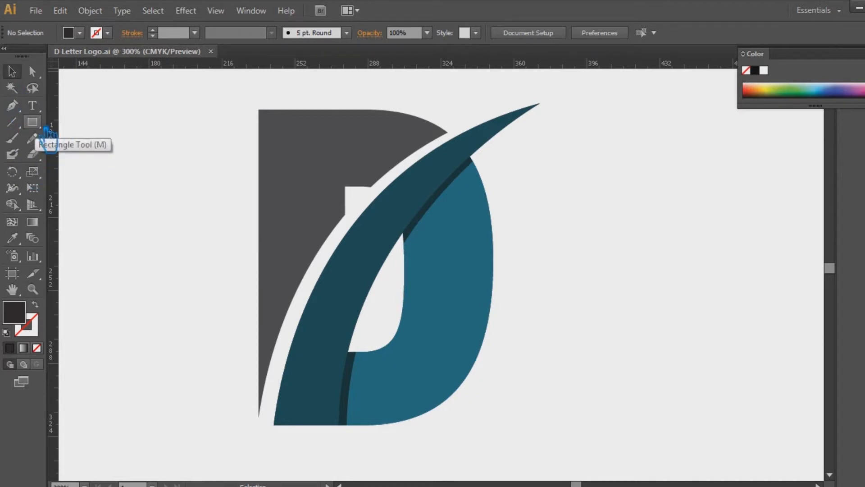
Step: Draw a thin dark horizontal bar across the blade at the bottom of the D's opening and nudge it slightly to the right
click(33, 123)
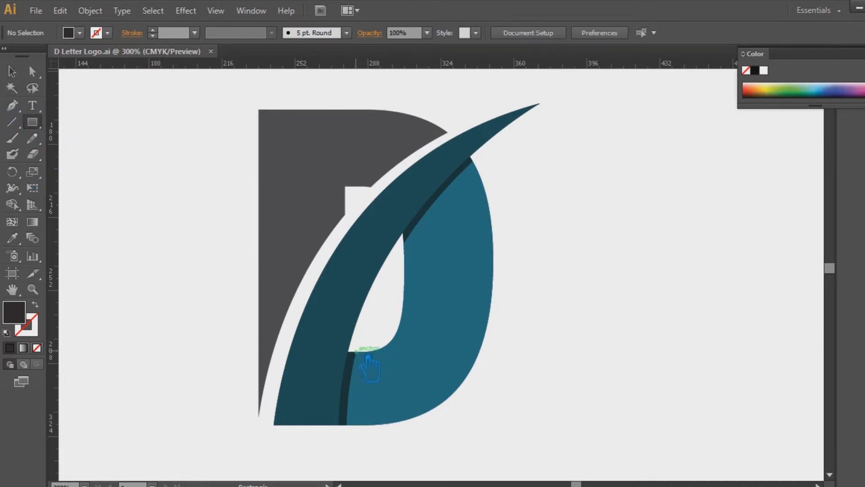
drag(366, 359, 148, 349)
click(14, 74)
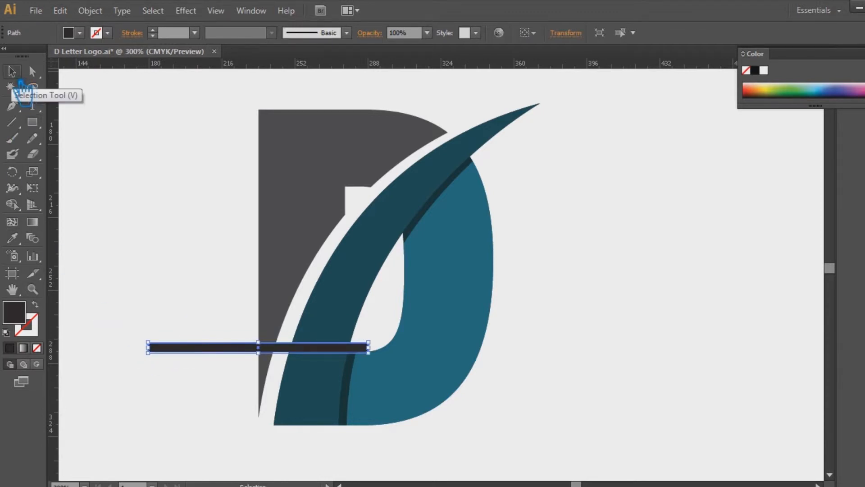
key(shift+Right)
key(shift+Right)
key(shift+Left)
key(Left)
key(Left)
key(Left)
key(Left)
key(Left)
key(Left)
key(Left)
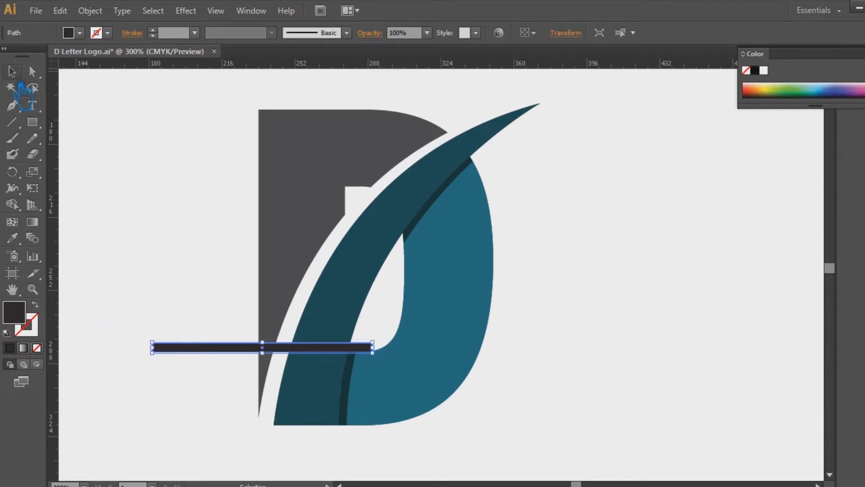
Step: Duplicate the bar upward at even spacing to make a stack of ten bars reaching the top of the D's opening
drag(318, 363, 349, 348)
key(ctrl+d)
key(ctrl+d)
key(ctrl+d)
key(ctrl+d)
key(ctrl+d)
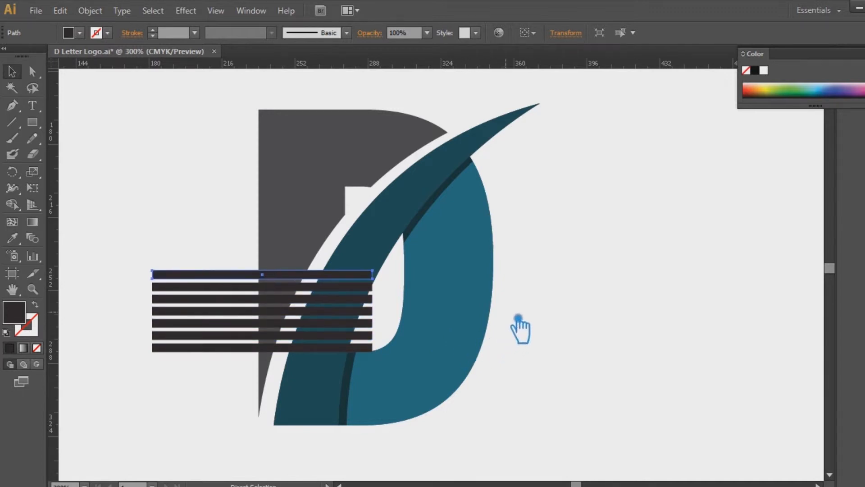
key(ctrl+d)
key(ctrl+d)
key(ctrl+d)
key(ctrl+d)
key(ctrl+d)
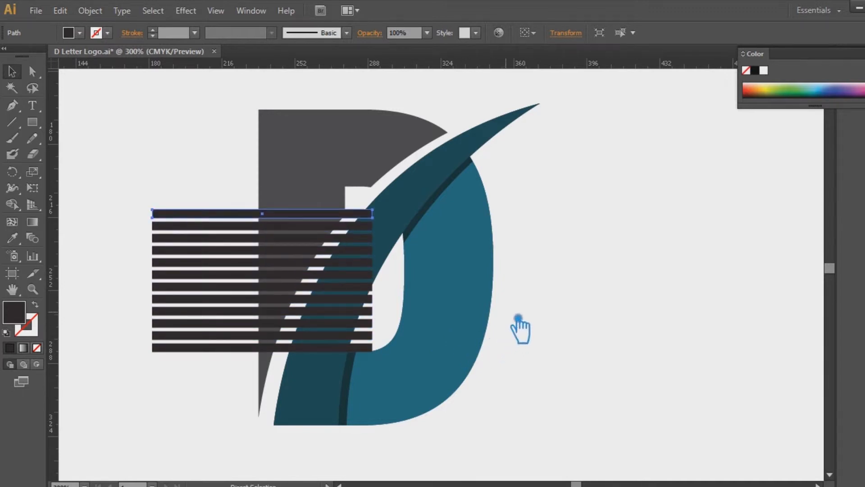
key(ctrl+z)
key(ctrl+z)
Step: Shorten all ten bars together from their right ends so they extend only slightly past the blade at the bottom
drag(119, 152, 222, 409)
mouse_move(373, 292)
mouse_down()
mouse_move(396, 299)
mouse_move(378, 299)
mouse_up()
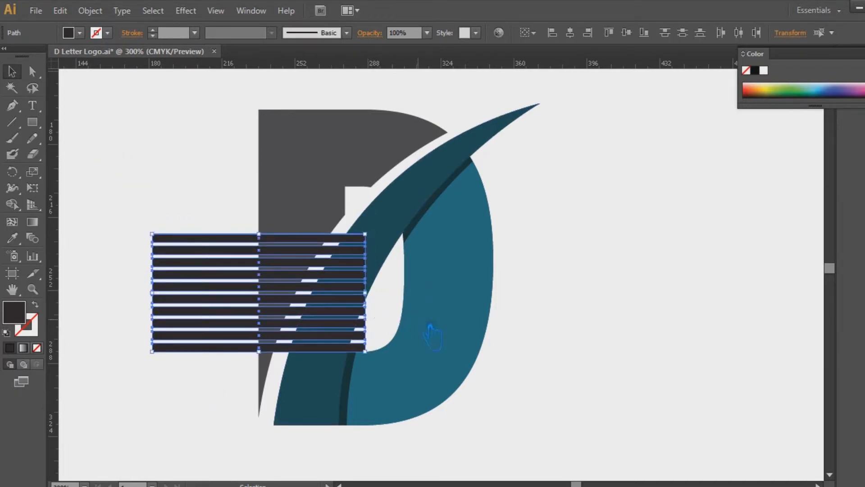
click(623, 344)
Step: Stretch the upper nine bars one by one so their right ends extend past the blade into the D's opening
click(375, 242)
drag(377, 242, 416, 250)
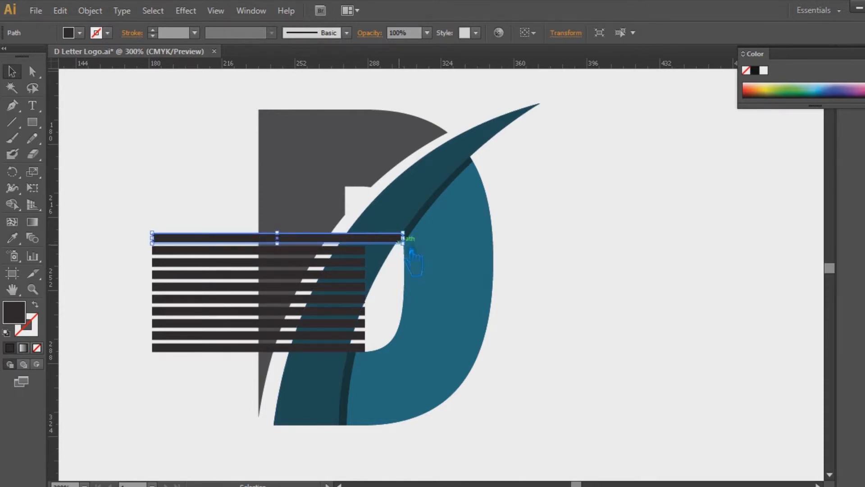
click(365, 251)
drag(365, 251, 378, 336)
click(364, 263)
click(364, 274)
click(364, 287)
click(364, 298)
click(364, 311)
click(364, 323)
click(364, 335)
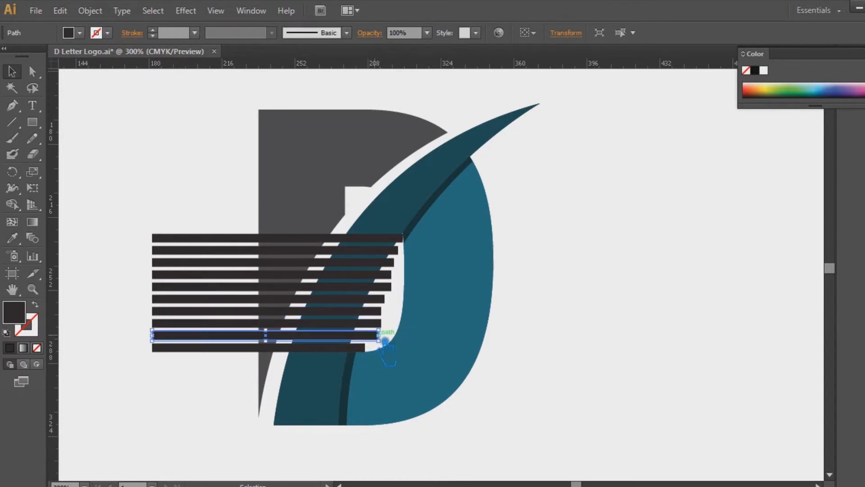
Step: Divide the blade with the ten bars using Pathfinder and ungroup the resulting pieces
drag(142, 193, 338, 453)
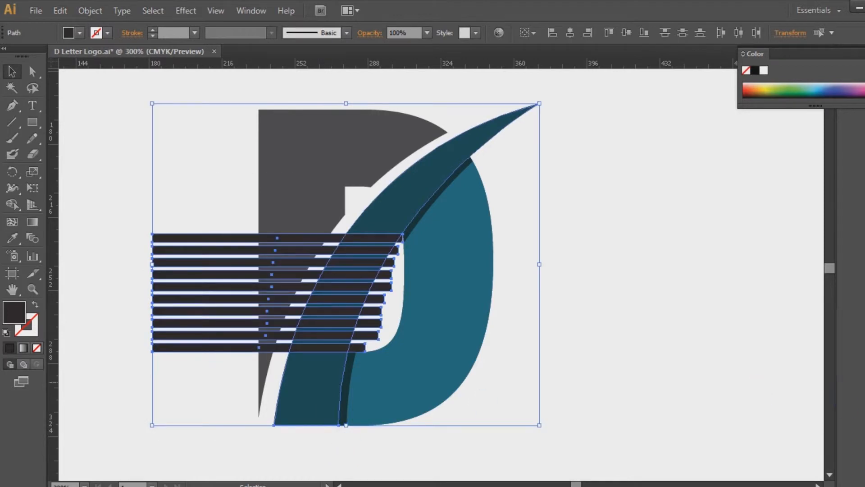
key(ctrl+shift+F9)
click(763, 379)
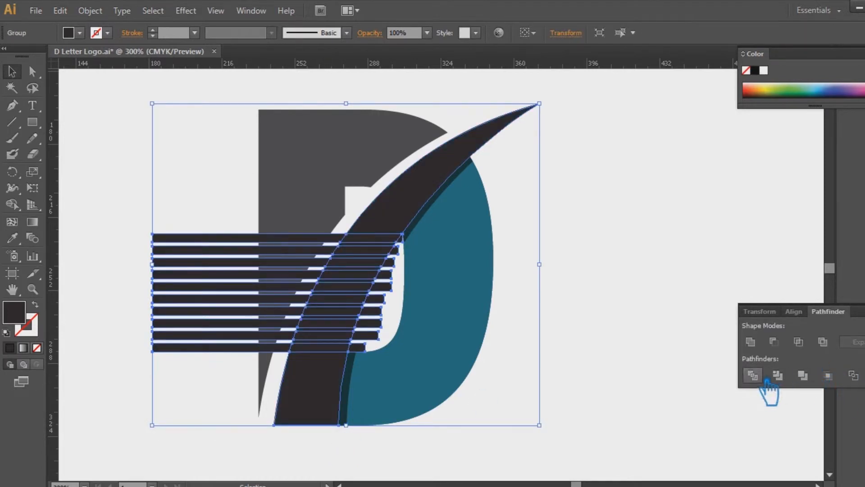
click(676, 318)
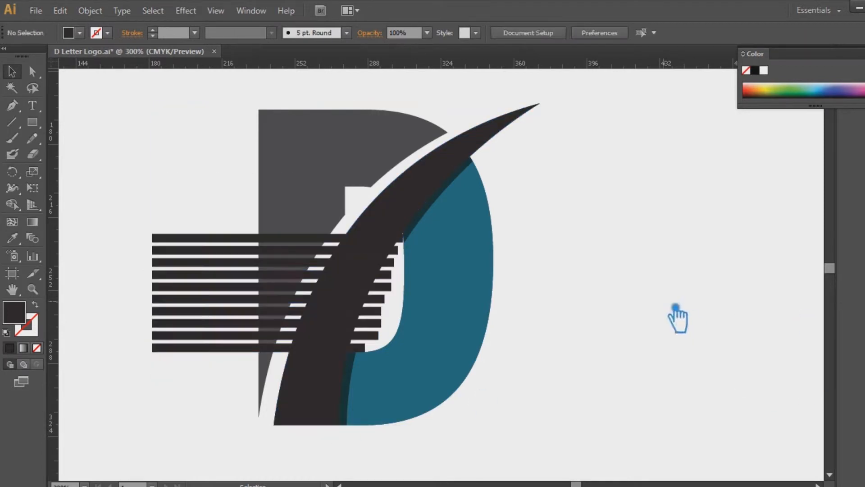
right_click(186, 240)
click(230, 249)
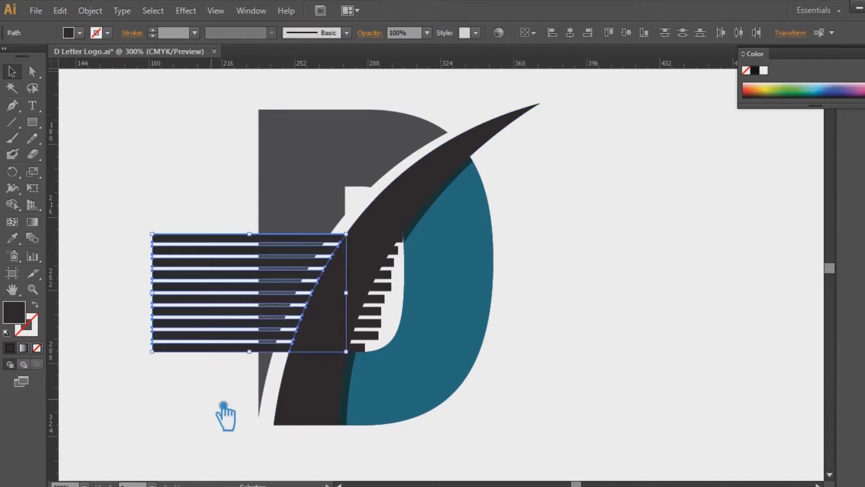
Step: Delete the bar pieces that stick out on both sides of the blade
key(Delete)
drag(400, 298, 391, 258)
key(Delete)
click(397, 251)
key(Delete)
click(401, 240)
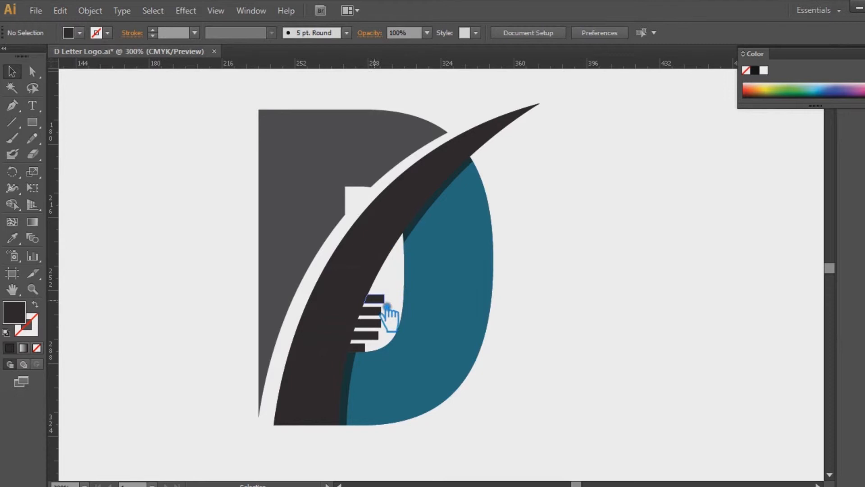
click(387, 326)
key(Delete)
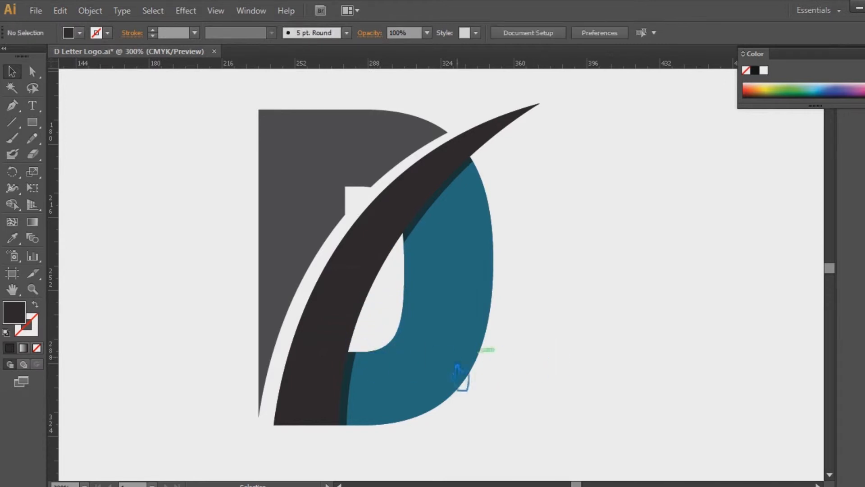
Step: Delete the three lowest narrow strips between the bars inside the blade
click(334, 348)
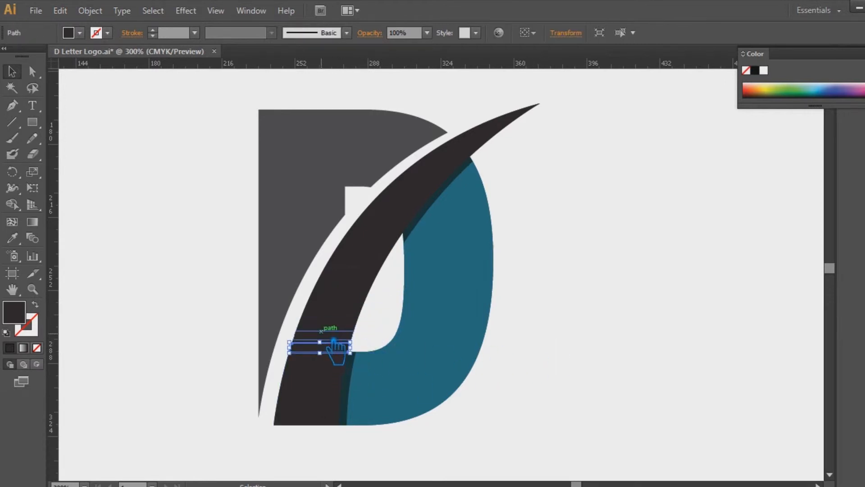
key(Delete)
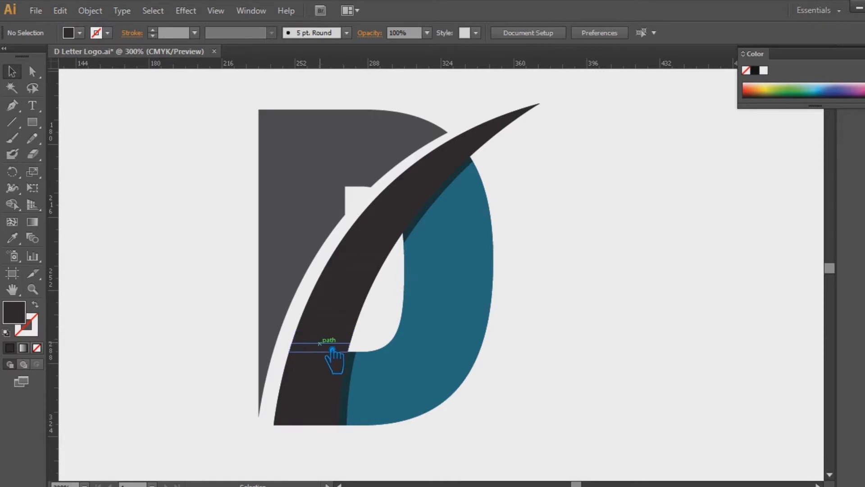
key(ctrl+plus)
key(ctrl+plus)
drag(356, 343, 428, 266)
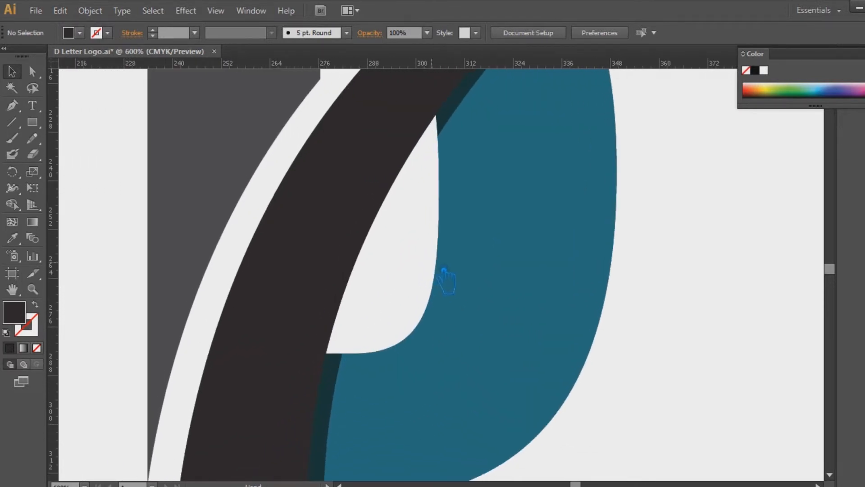
click(292, 338)
mouse_move(293, 338)
mouse_down()
mouse_move(293, 315)
mouse_move(293, 324)
mouse_up()
key(Delete)
click(296, 286)
key(Delete)
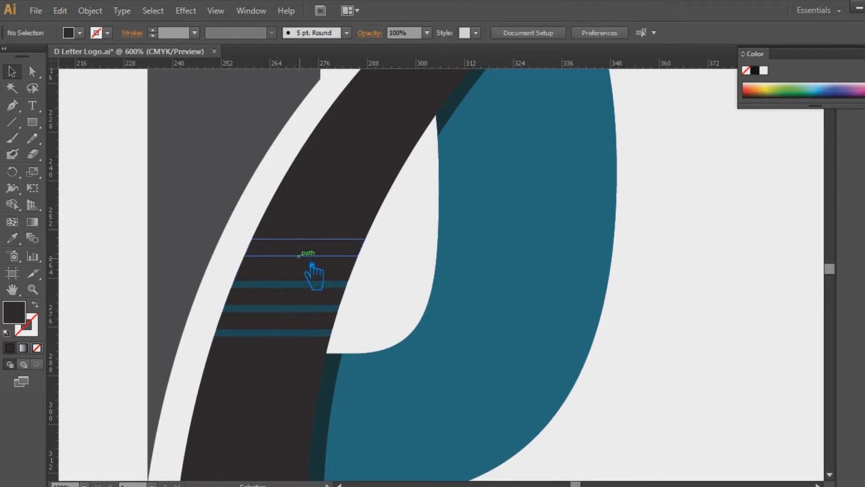
Step: Delete the remaining narrow strips between the bars, working up to the top bar
click(311, 268)
key(Delete)
click(323, 242)
key(Delete)
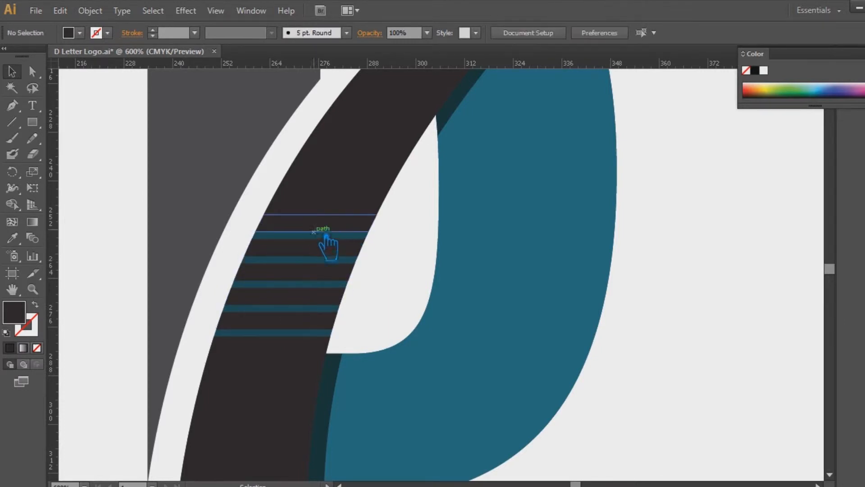
click(337, 221)
key(Delete)
click(335, 187)
key(Delete)
click(345, 162)
key(Delete)
click(355, 133)
click(354, 142)
click(363, 144)
key(Delete)
Step: Fill the blade sections above and below the stripes with the blue sampled from the D's right part using the Eyedropper
drag(547, 218, 469, 340)
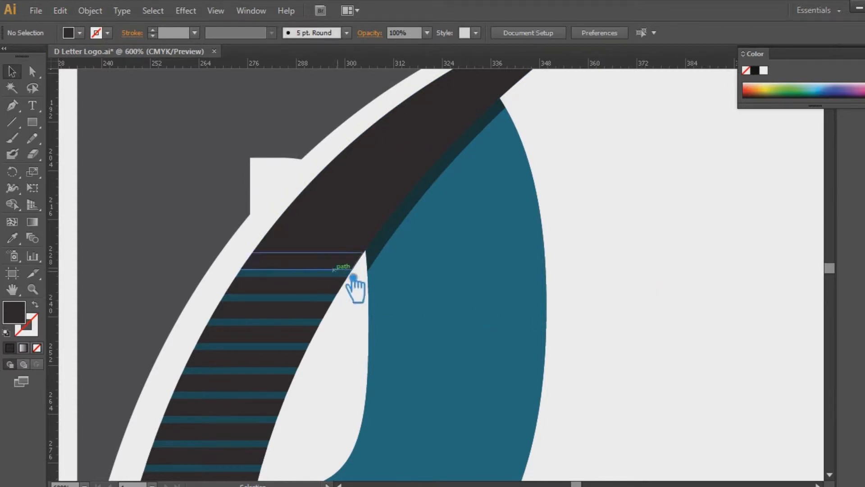
key(ctrl+minus)
key(ctrl+minus)
click(408, 239)
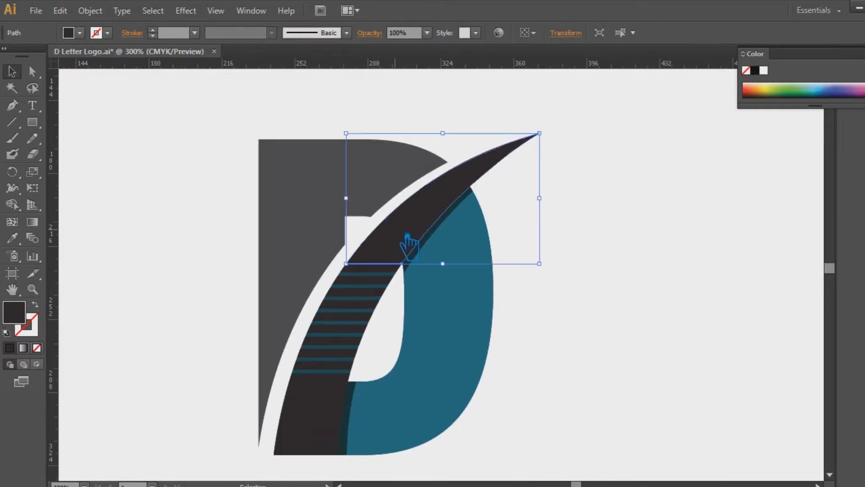
key(i)
click(486, 354)
key(v)
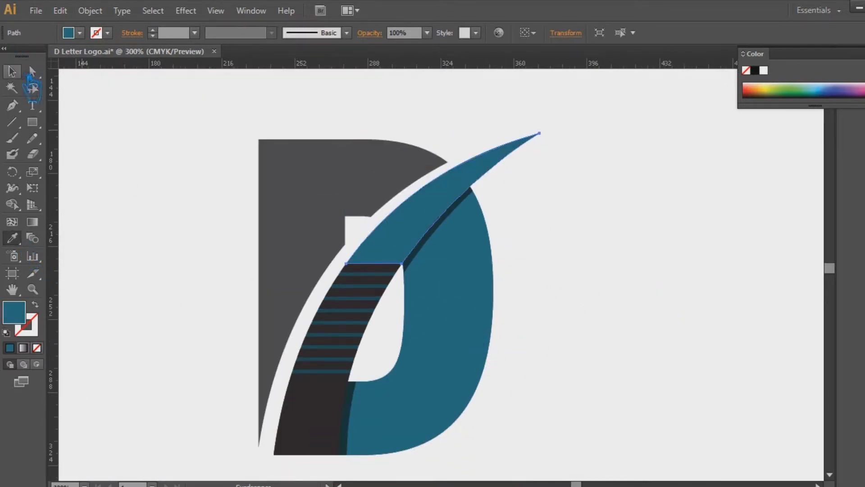
click(335, 408)
key(i)
click(445, 347)
key(v)
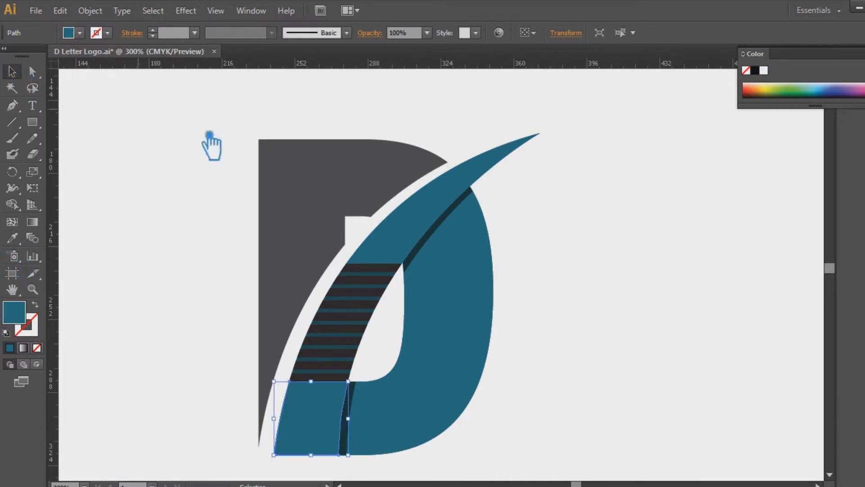
click(674, 293)
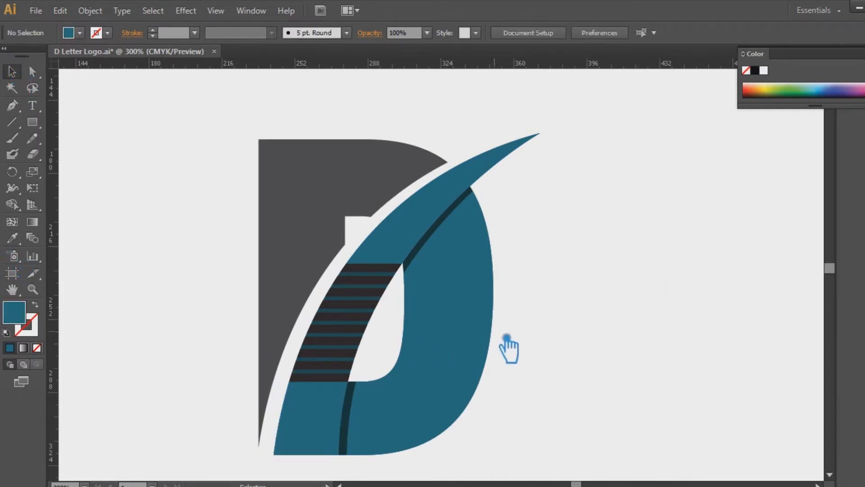
click(331, 416)
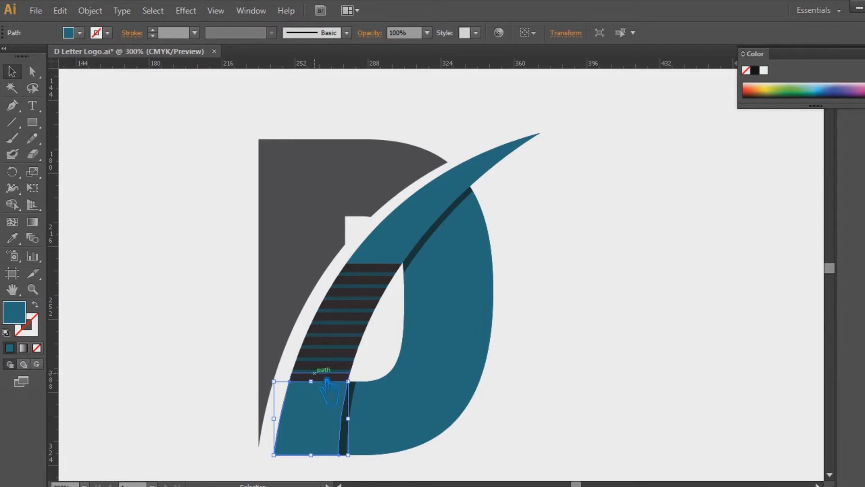
click(408, 250)
click(595, 295)
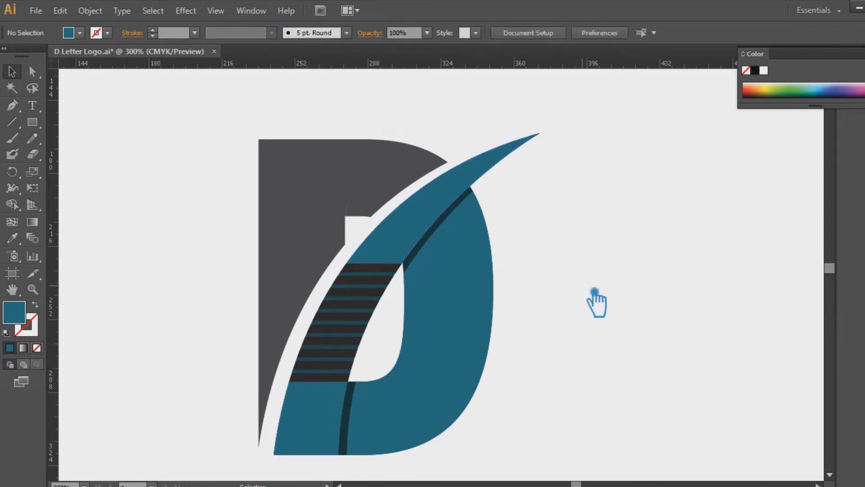
Step: Select all ten dark bars inside the blade, from top to bottom, and group them
key(ctrl+equal)
key(a)
click(343, 289)
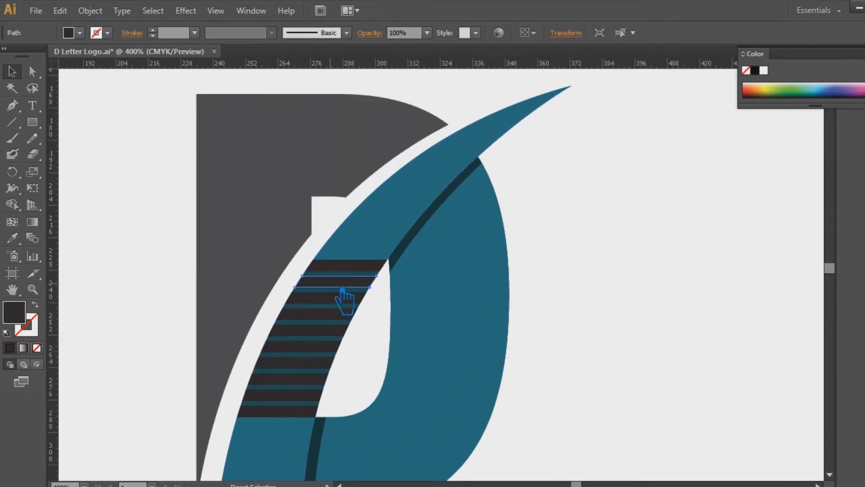
shift+click(348, 267)
shift+click(338, 298)
shift+click(328, 315)
shift+click(324, 332)
shift+click(319, 349)
shift+click(315, 363)
shift+click(311, 379)
shift+click(309, 394)
shift+click(318, 410)
key(ctrl+g)
Step: Fill the grouped bars with the dark teal sampled from the shadow strip using the Eyedropper
key(i)
click(453, 190)
key(v)
click(671, 239)
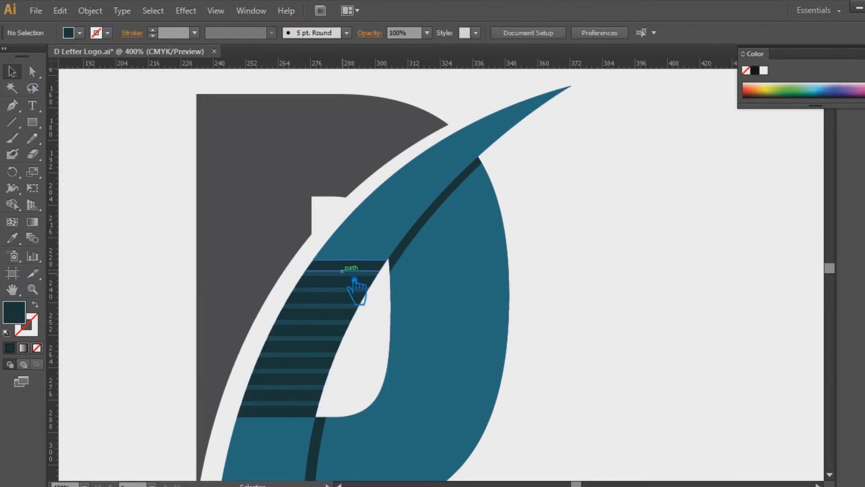
Step: Fill the grouped bars with a teal lighter than the D's right part using the Color Picker
click(388, 253)
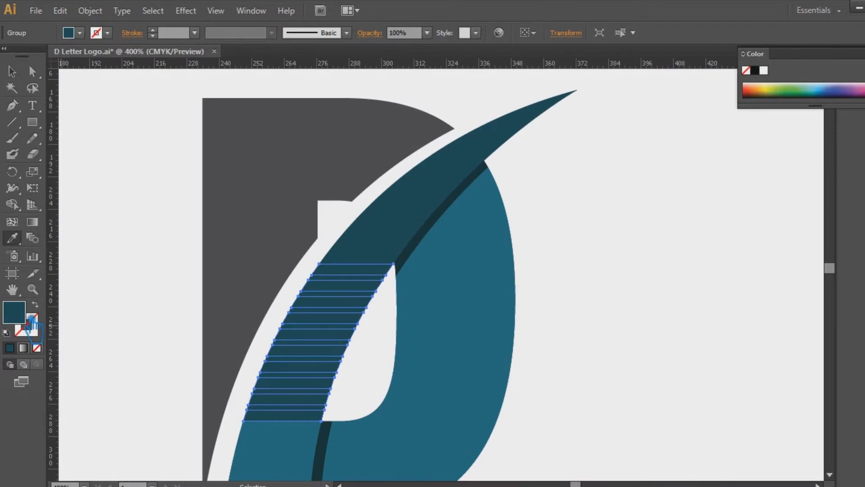
double_click(31, 319)
drag(622, 289, 610, 246)
click(824, 177)
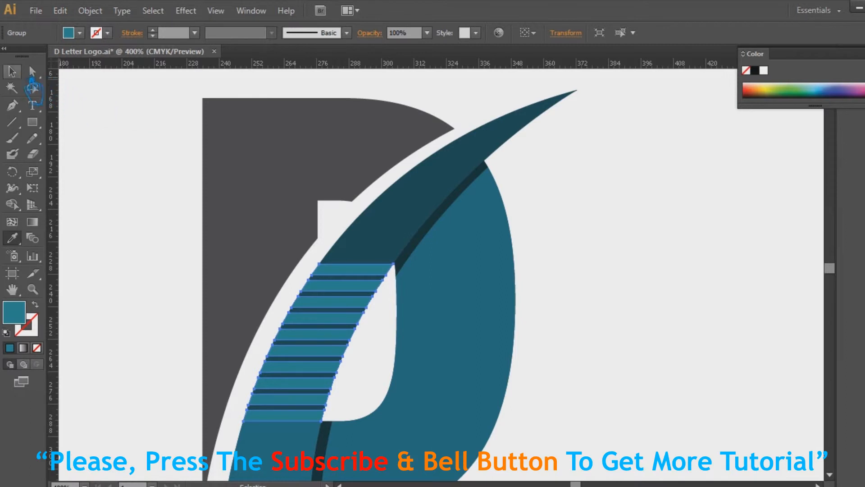
click(12, 71)
click(577, 243)
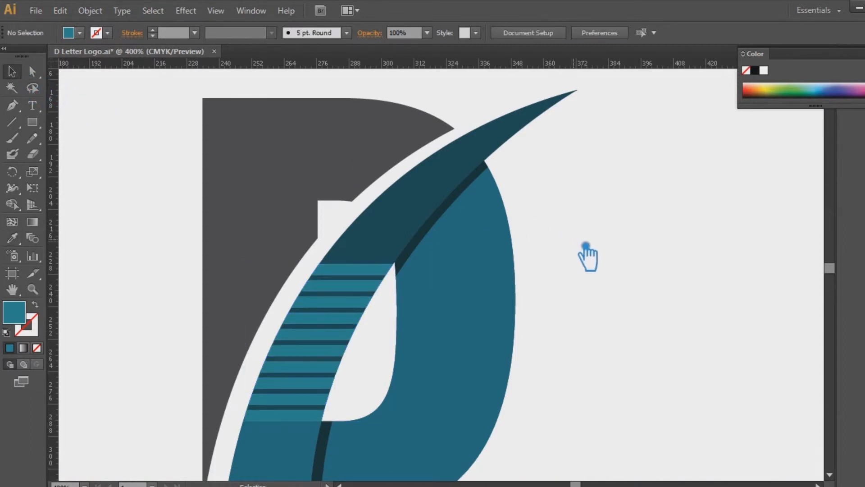
Step: Unlock the group holding the D's right part and its shadow strips in Layer 1
drag(599, 403, 581, 344)
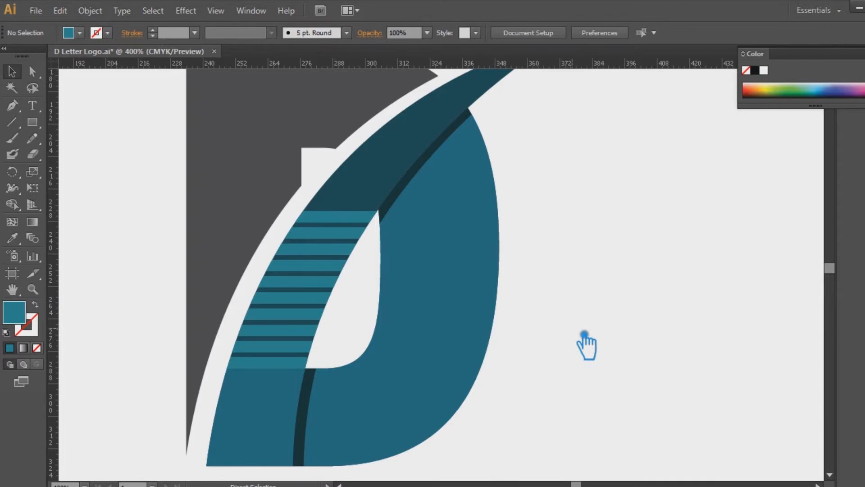
key(ctrl+minus)
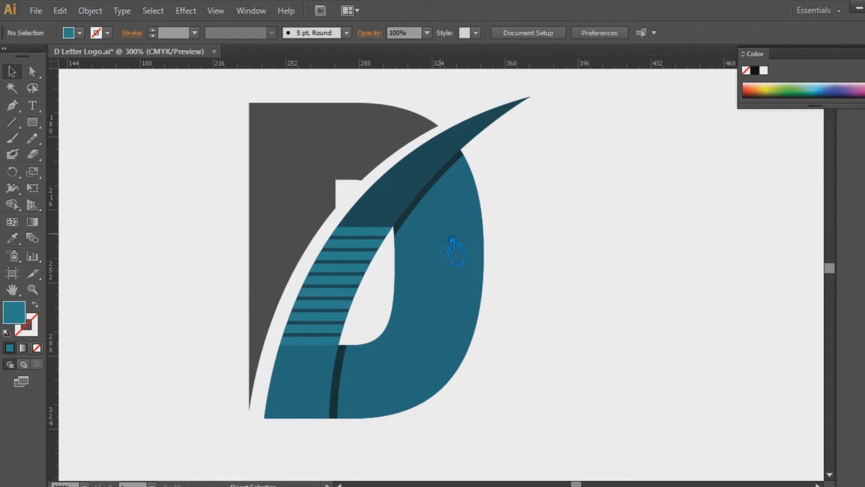
key(F7)
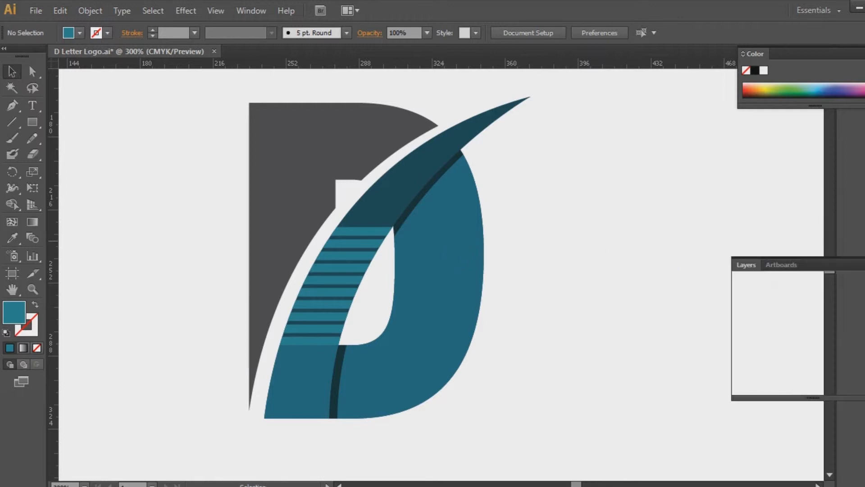
click(774, 282)
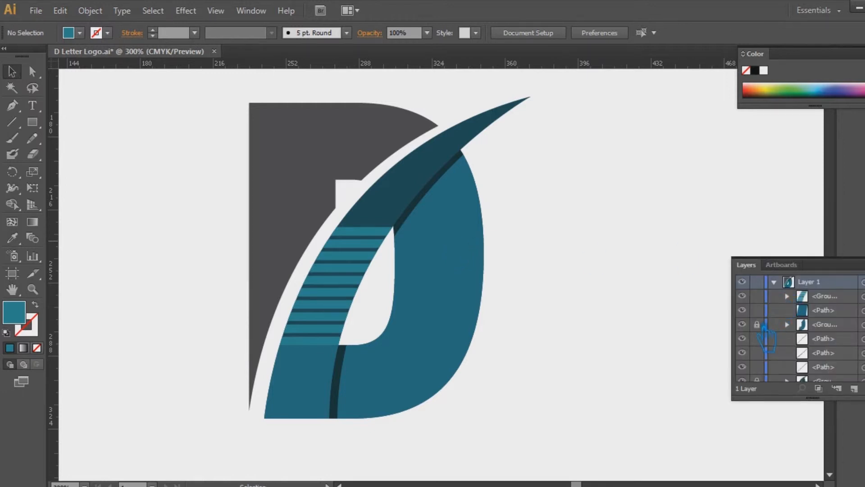
click(457, 259)
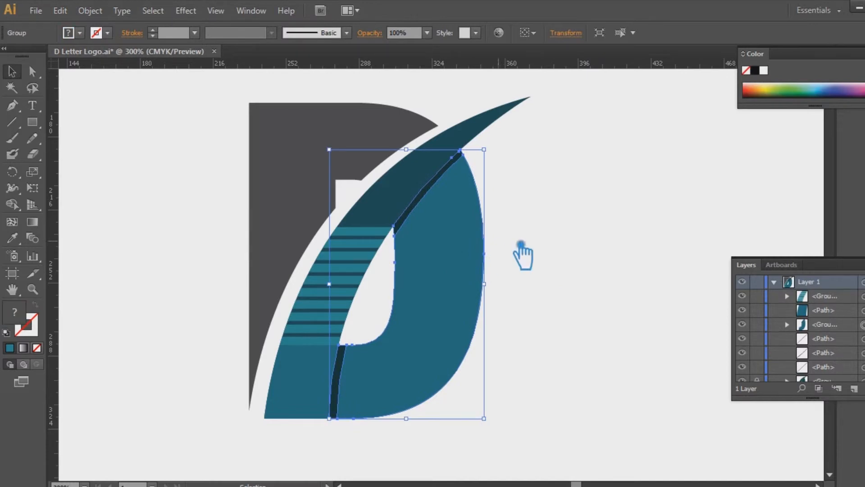
click(762, 223)
key(F7)
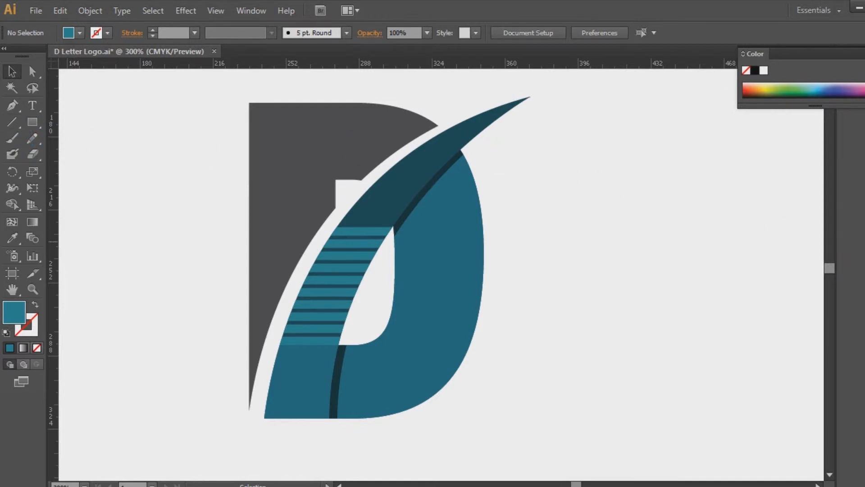
Step: Unlock the remaining locked blade group in Layer 1 and collapse the layer's object list
key(F7)
scroll(804, 312, down, 3)
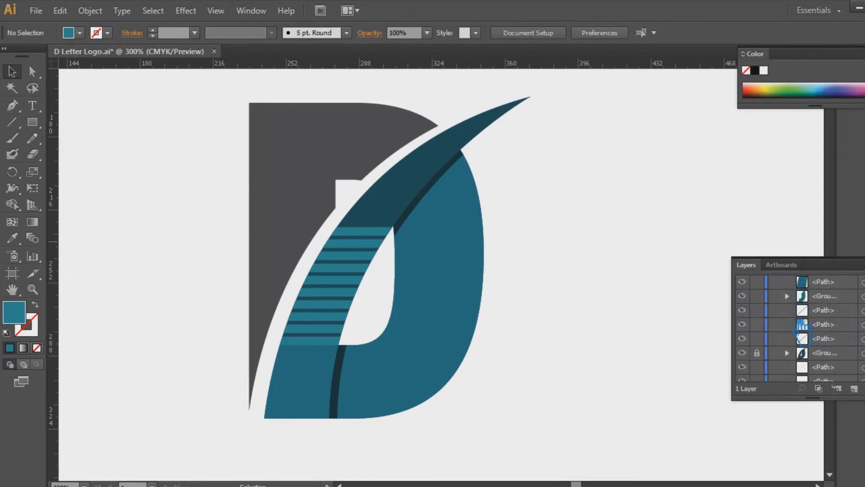
scroll(770, 353, up, 3)
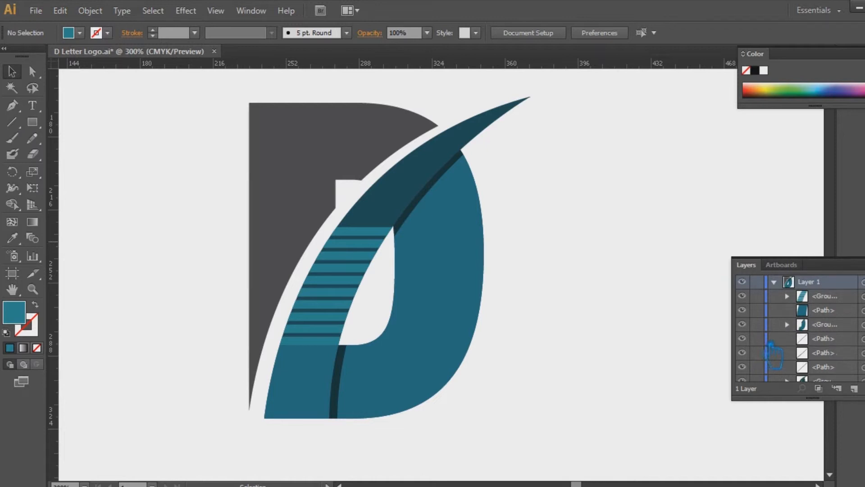
scroll(803, 331, down, 4)
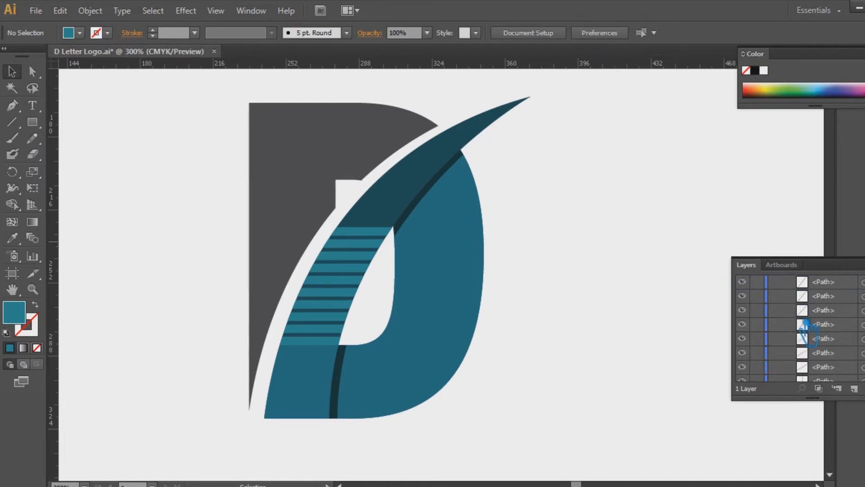
scroll(807, 329, up, 4)
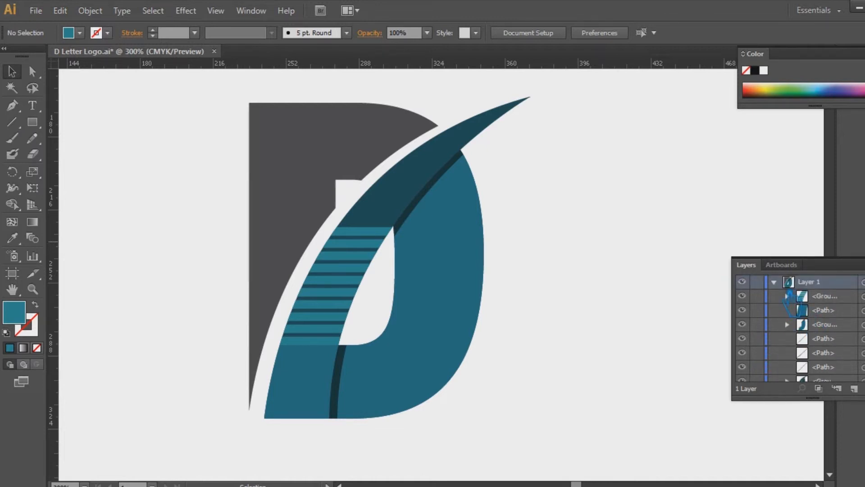
click(774, 282)
click(864, 265)
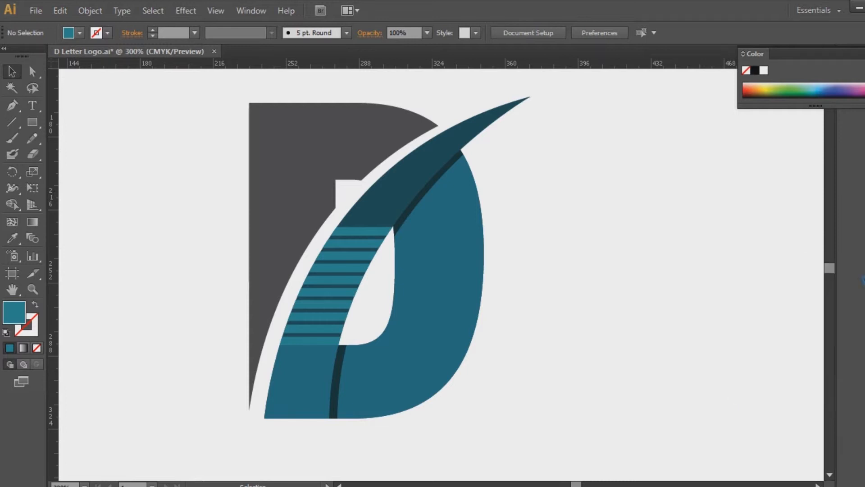
click(422, 195)
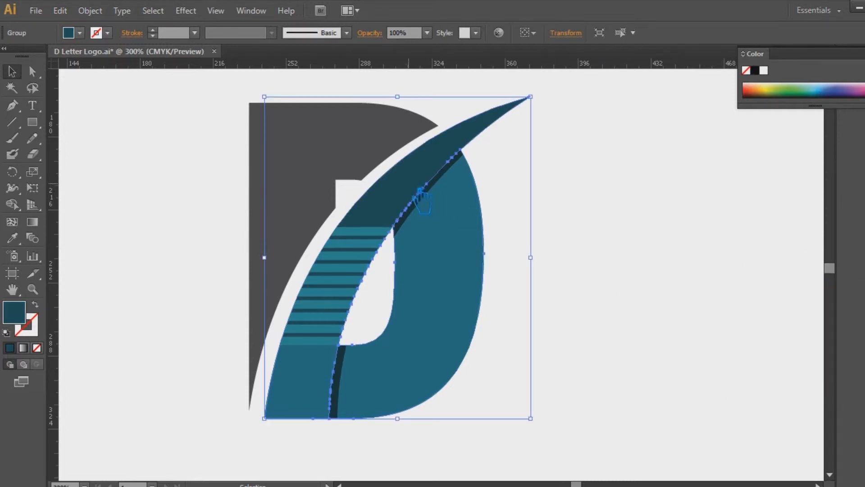
click(576, 201)
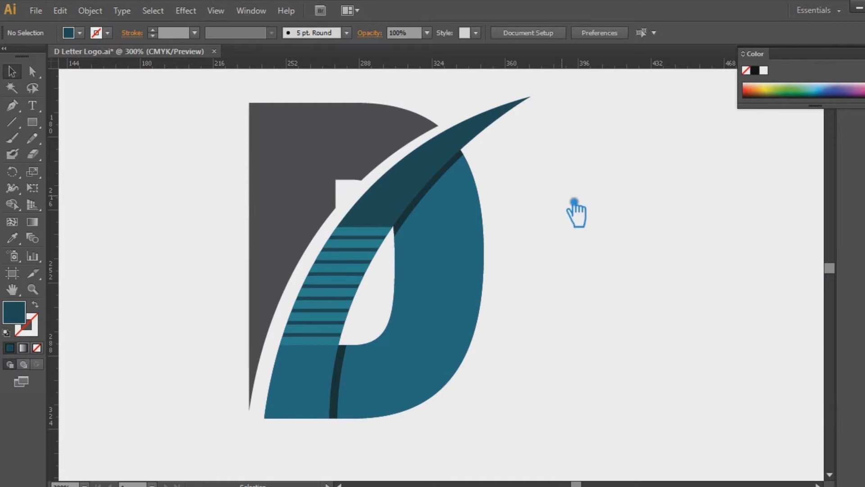
Step: Fill the D's right part and its shadow strips with the dark teal sampled from the upper blade section using the Eyedropper
click(463, 251)
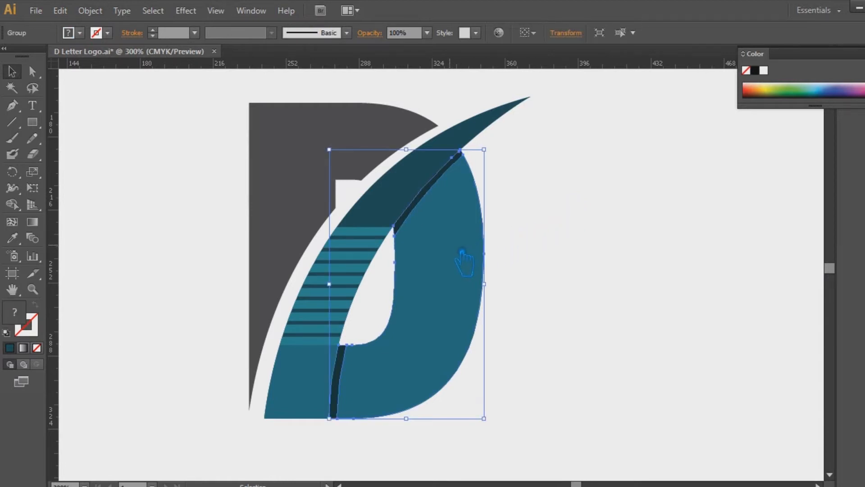
click(13, 238)
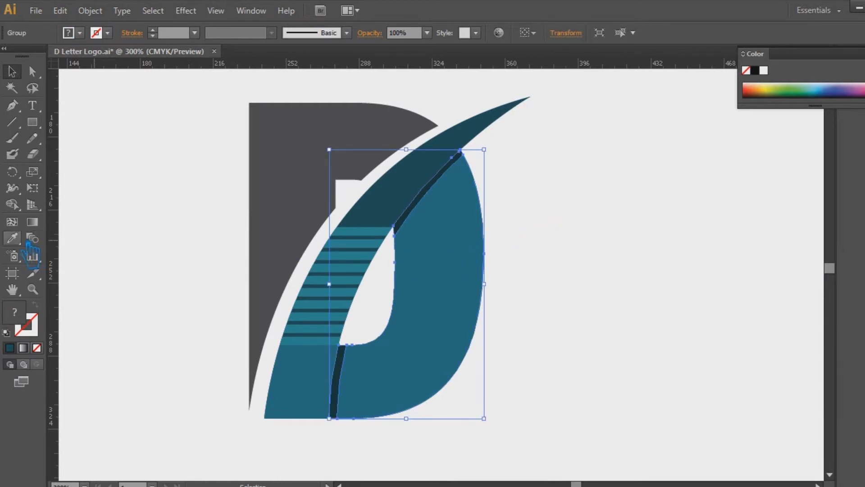
click(419, 191)
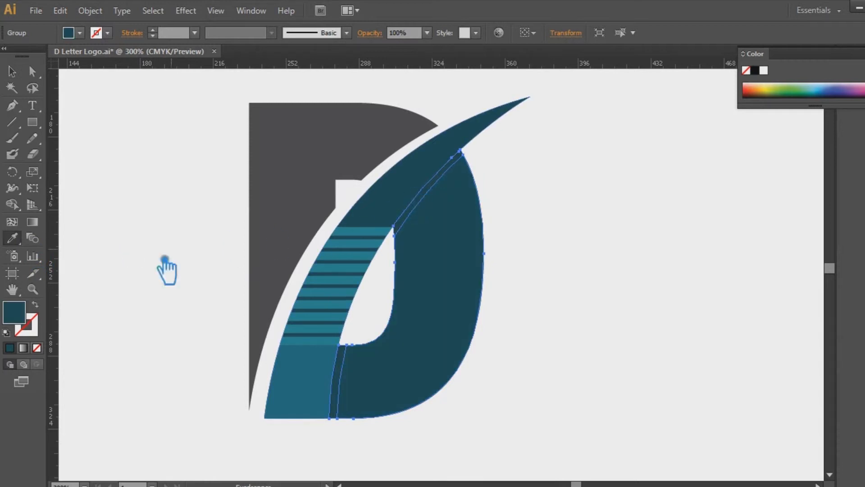
Step: Try the lighter teal 206b77 on the D's right part group and undo it
double_click(29, 319)
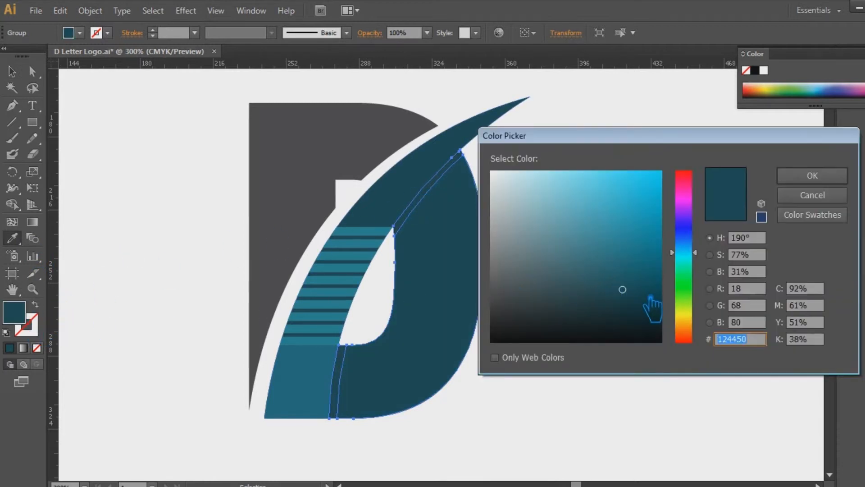
drag(634, 282, 630, 269)
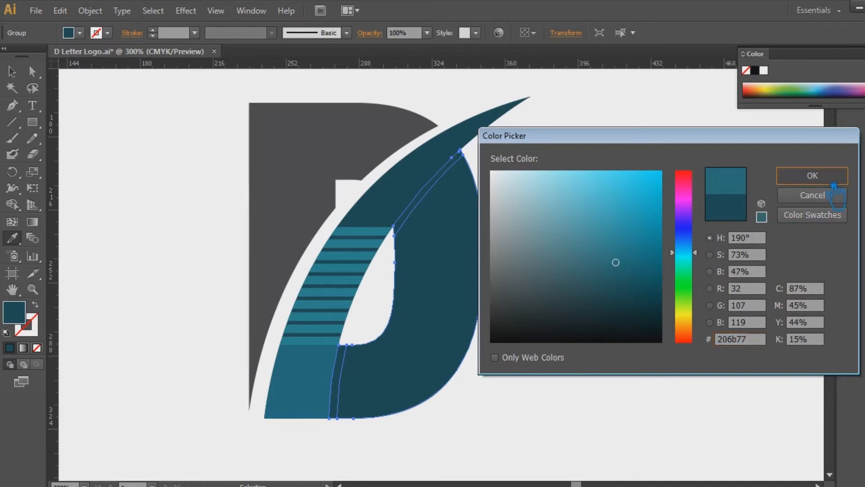
click(813, 176)
key(ctrl+z)
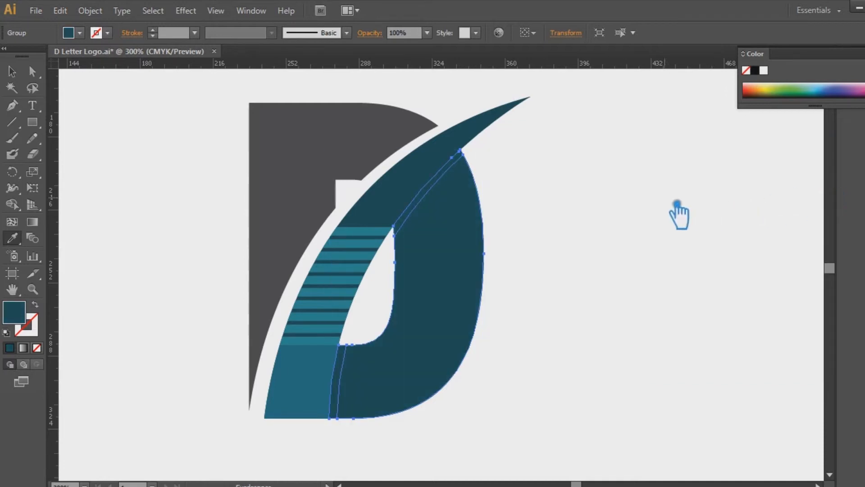
key(v)
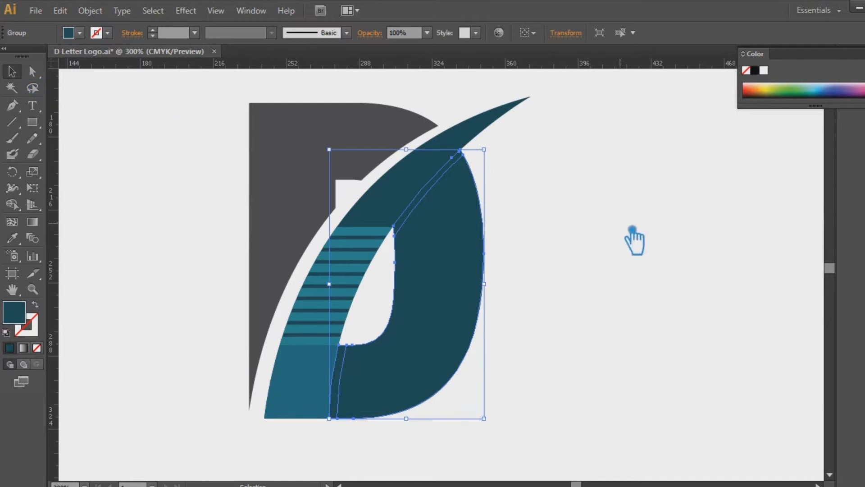
click(630, 238)
Step: Try filling the D's right part group with the teal sampled from the blade's stripes and undo it
click(447, 189)
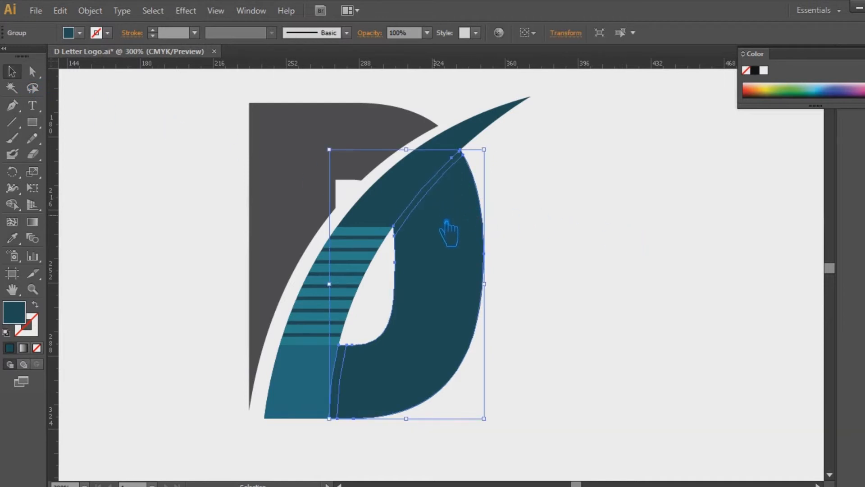
click(13, 238)
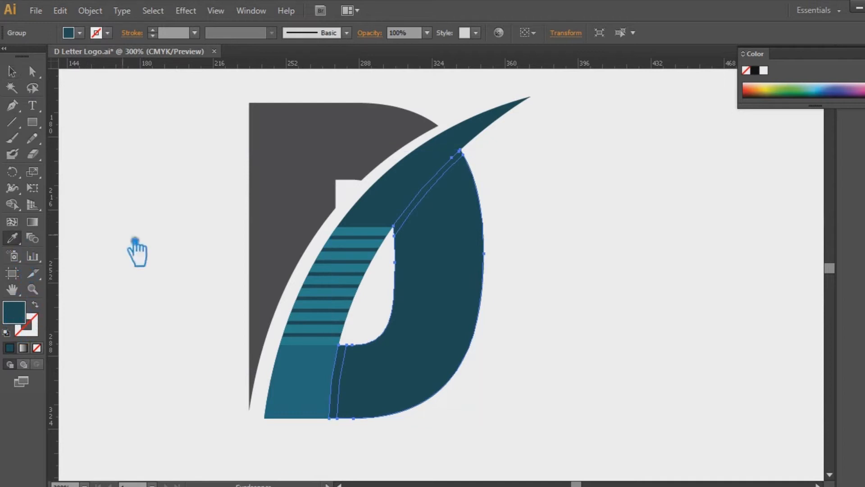
click(376, 249)
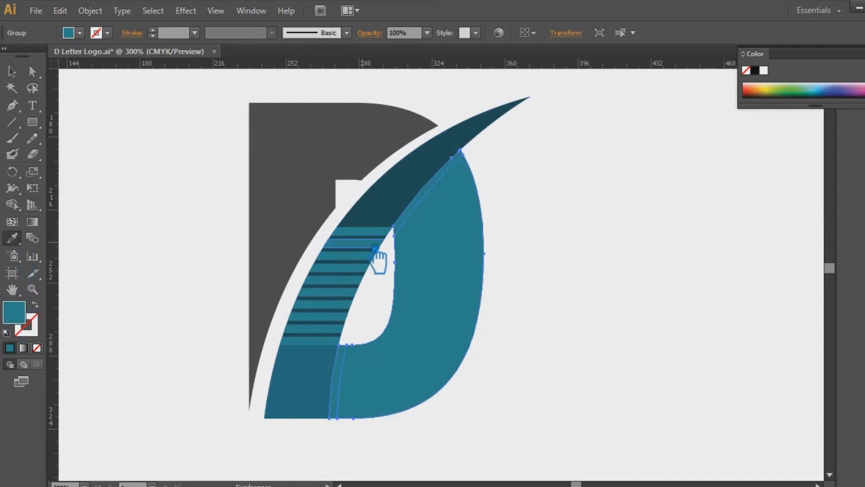
key(ctrl+z)
click(14, 72)
click(628, 249)
Step: Ungroup the D's right part from its shadow strips
click(484, 256)
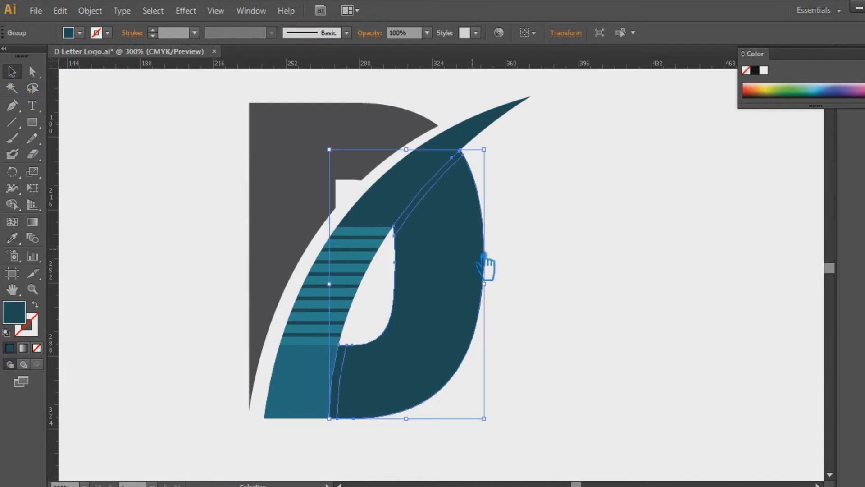
right_click(453, 250)
click(484, 328)
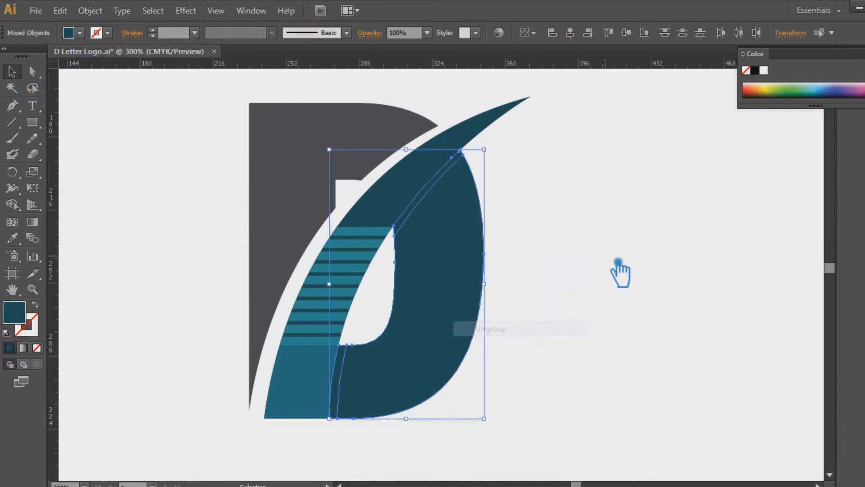
click(621, 272)
Step: Set the fill of the shadow strips beside the blade to the darker teal 0c3238
click(447, 194)
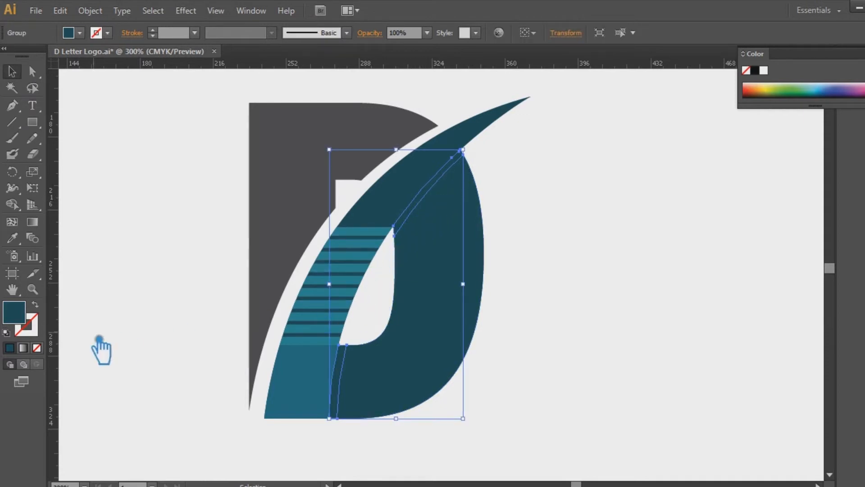
click(12, 237)
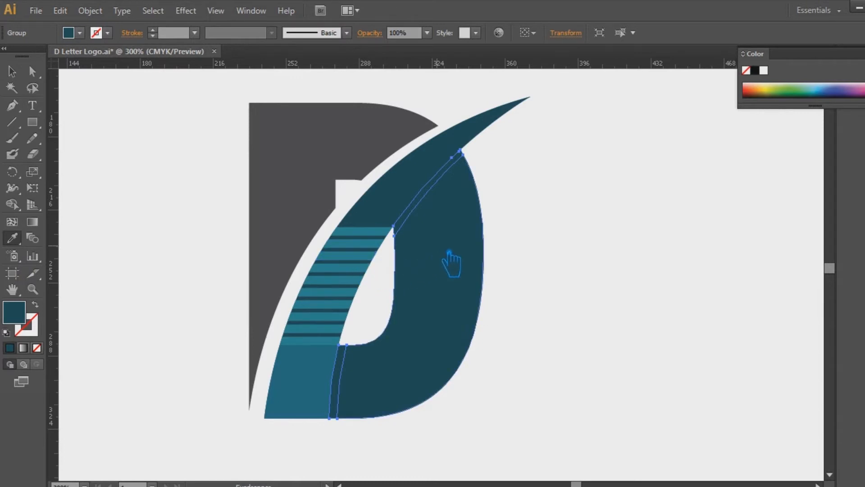
double_click(24, 321)
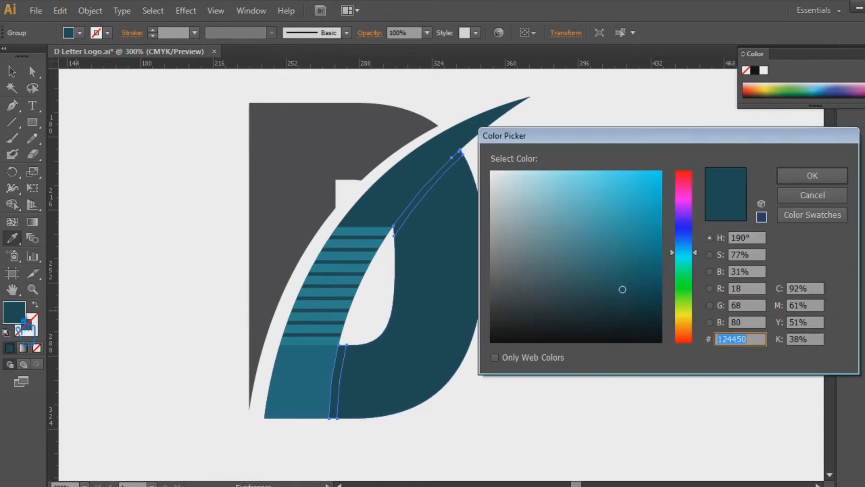
drag(635, 297, 640, 310)
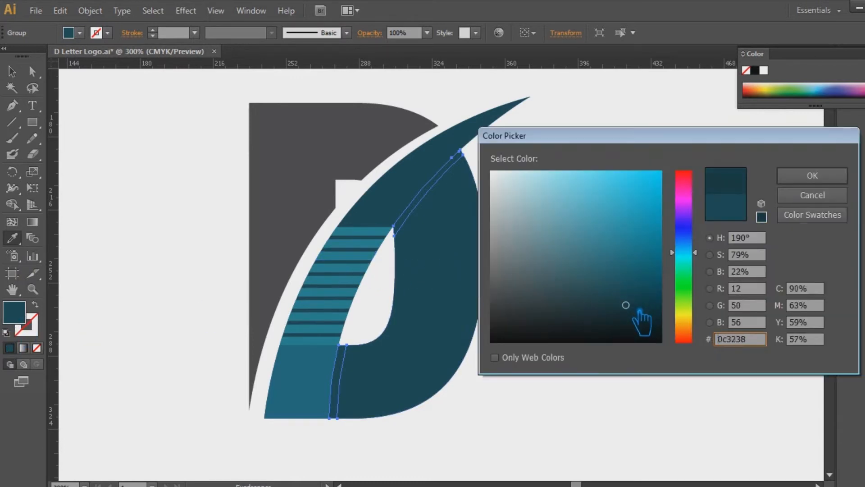
click(829, 177)
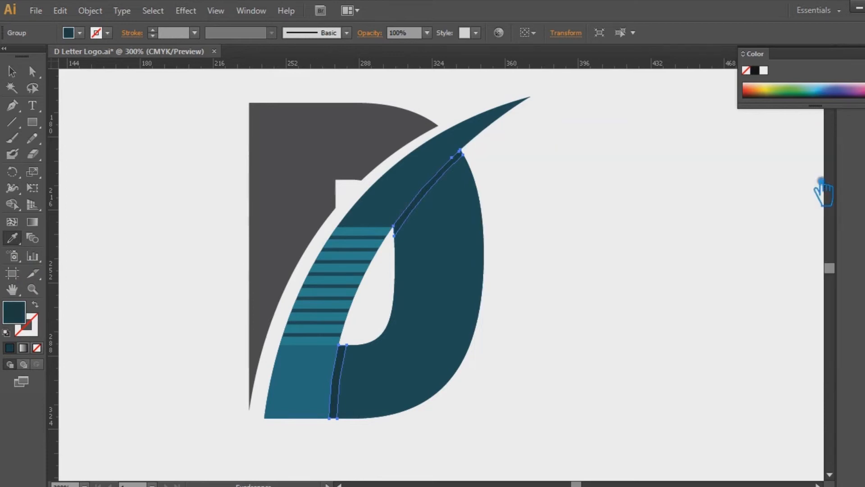
Step: Fill the blade with the teal sampled from its own stripes
click(14, 71)
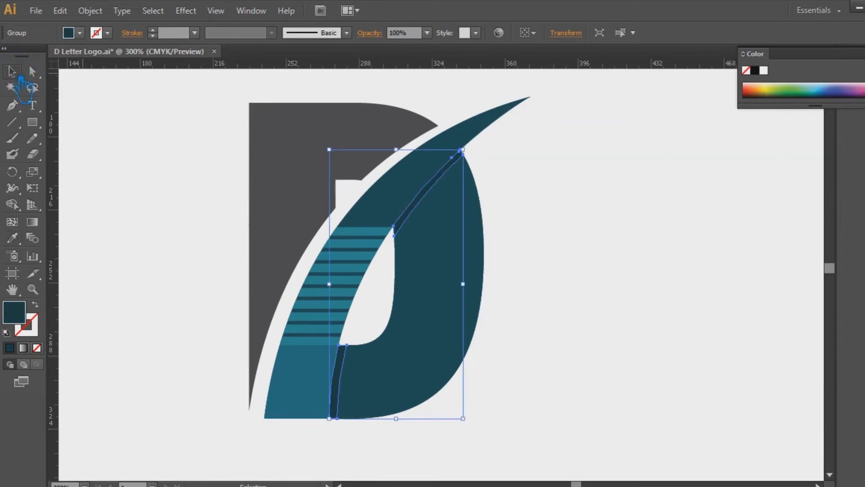
click(644, 201)
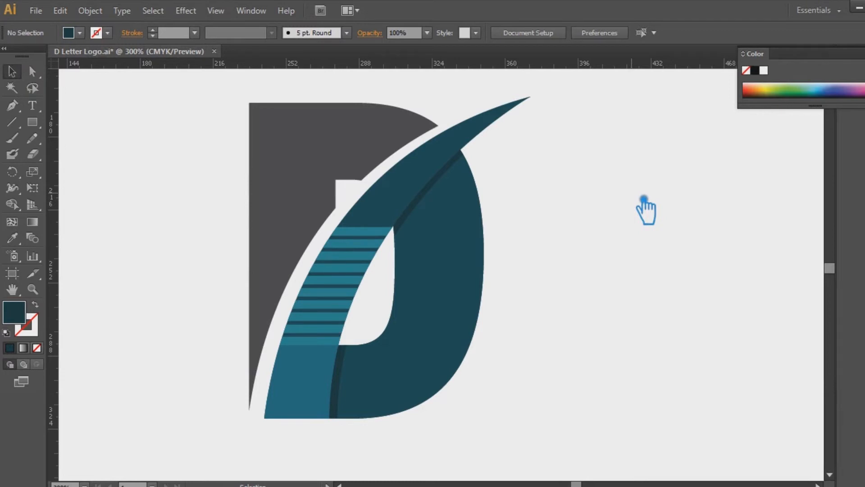
click(423, 186)
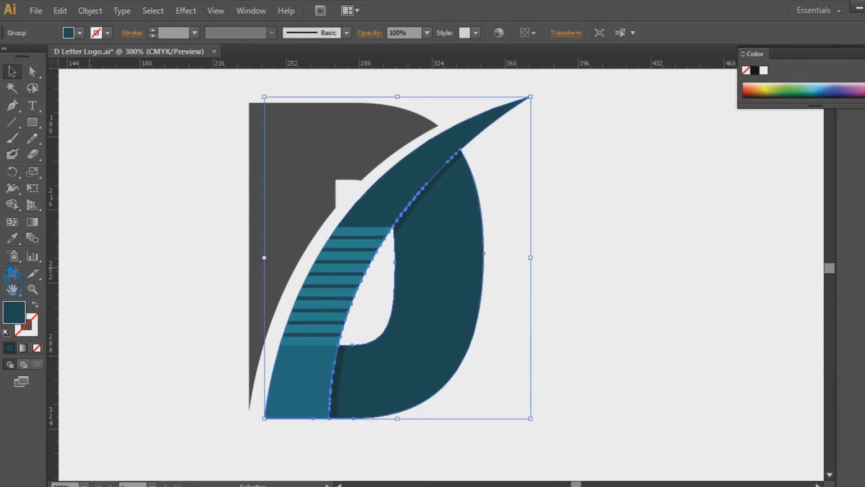
click(12, 237)
click(342, 276)
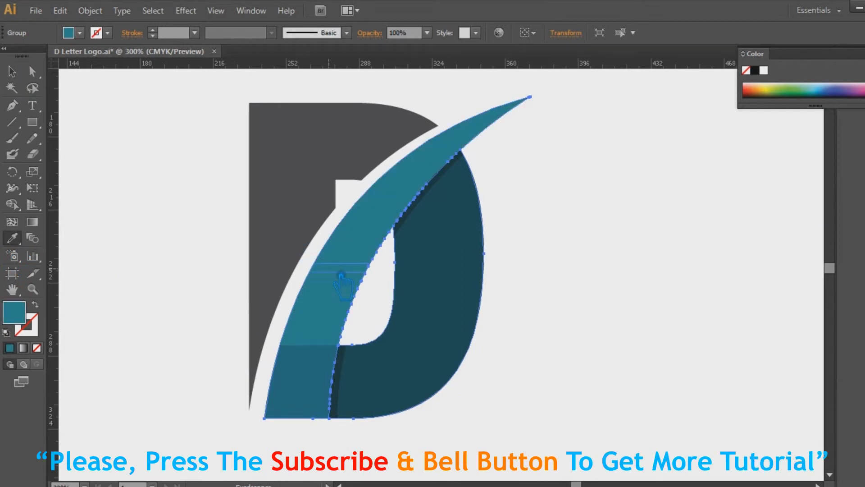
key(ctrl+z)
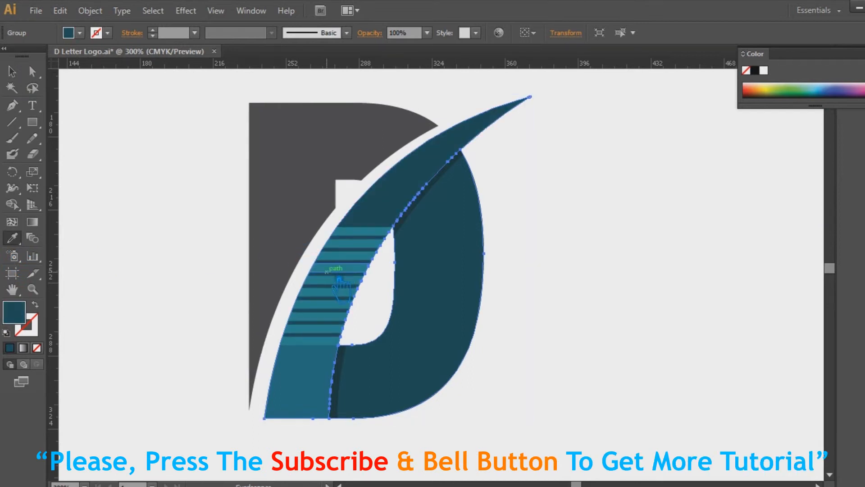
click(321, 379)
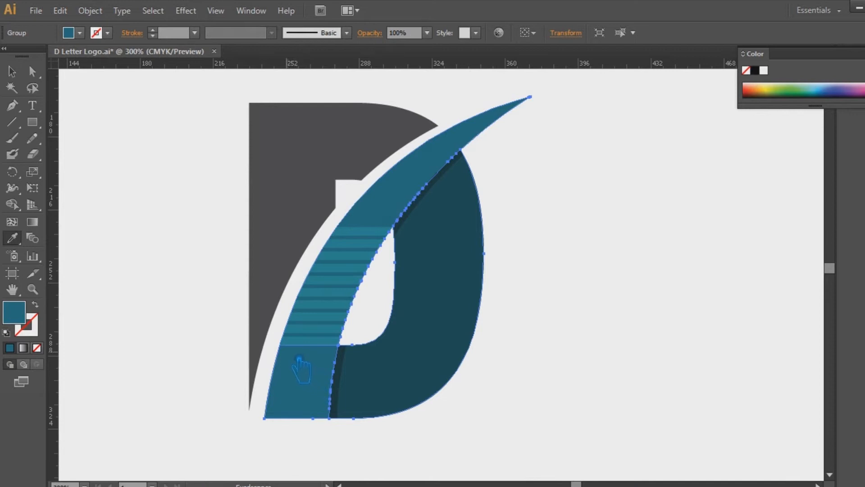
click(370, 254)
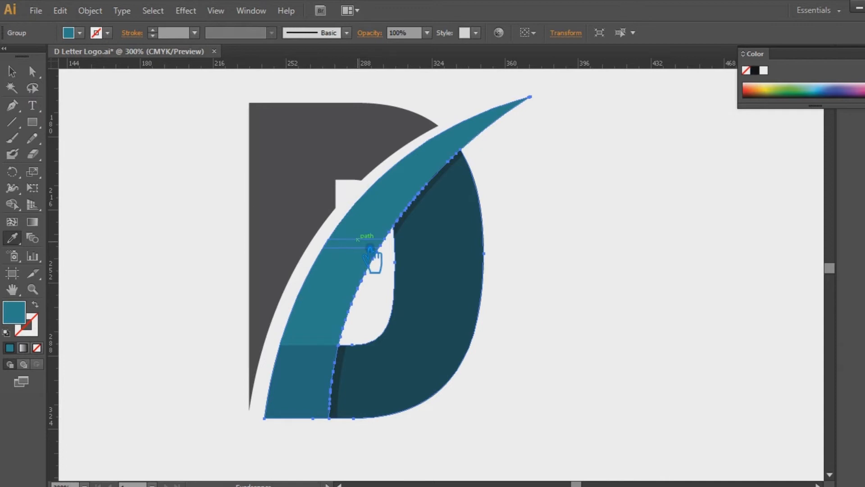
Step: Move the blue segment at the blade's lower end out onto the empty canvas beside the D
click(12, 72)
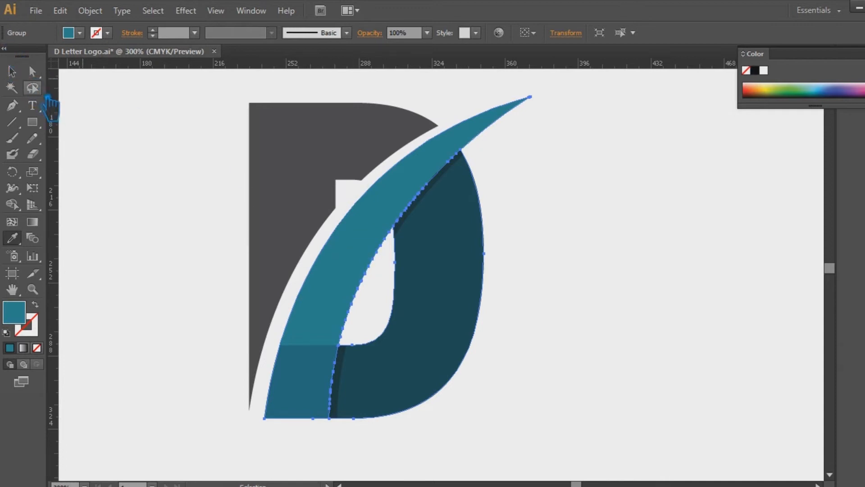
click(12, 71)
click(317, 410)
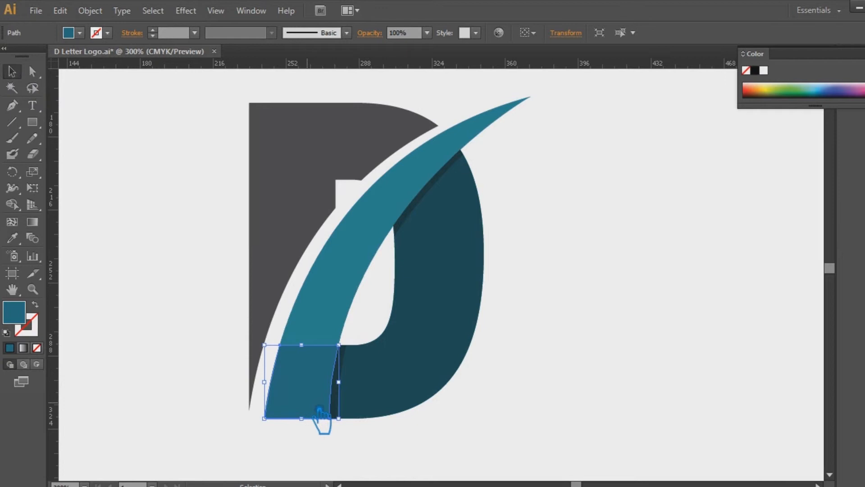
drag(319, 410, 668, 357)
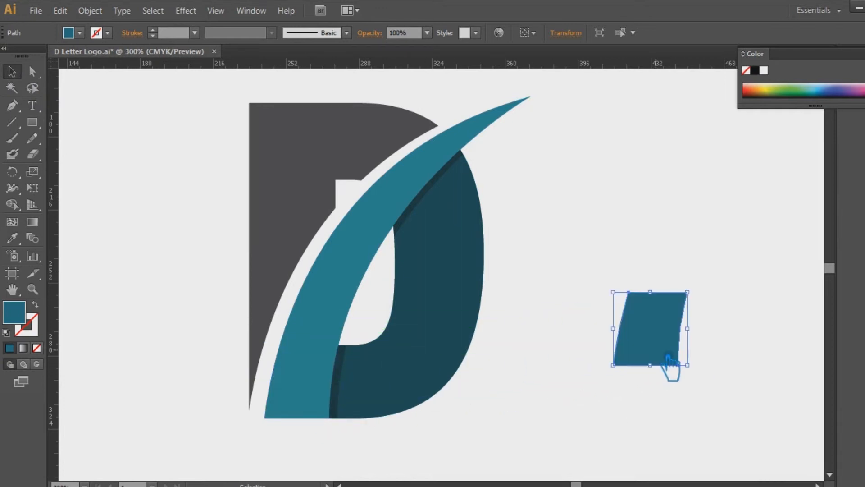
Step: Fill the blade's stripes with the darker blue sampled from the piece set aside beside the D
click(329, 321)
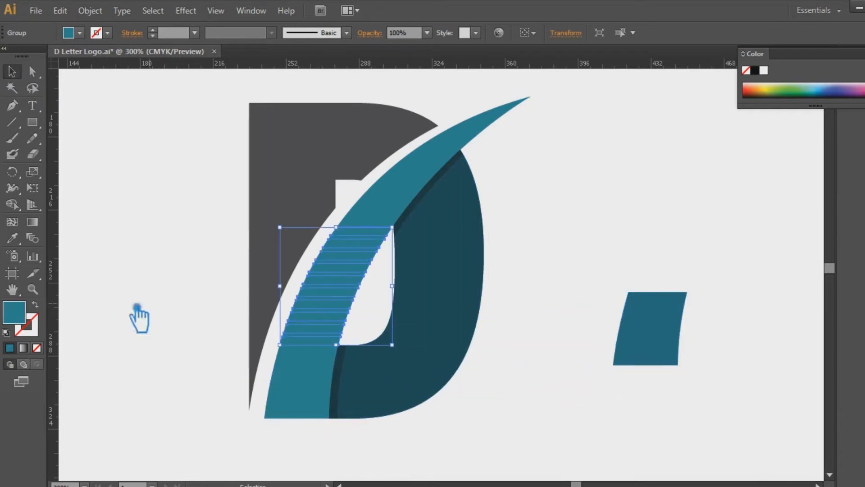
click(13, 238)
click(682, 316)
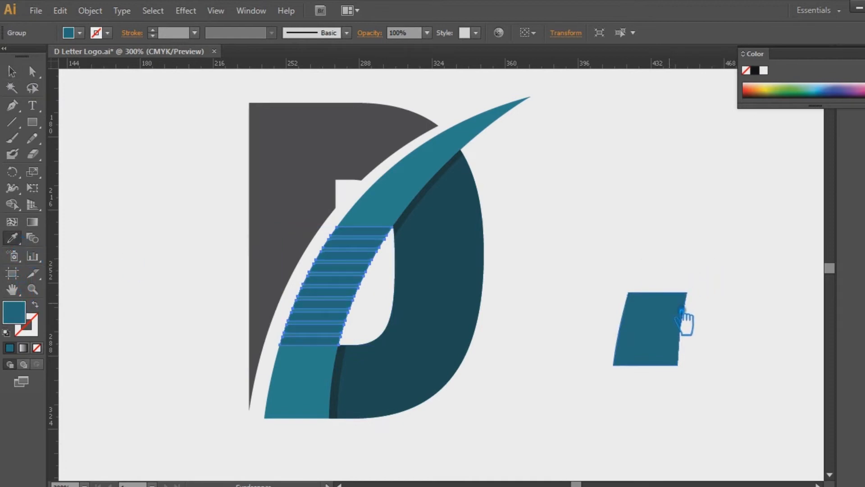
click(11, 71)
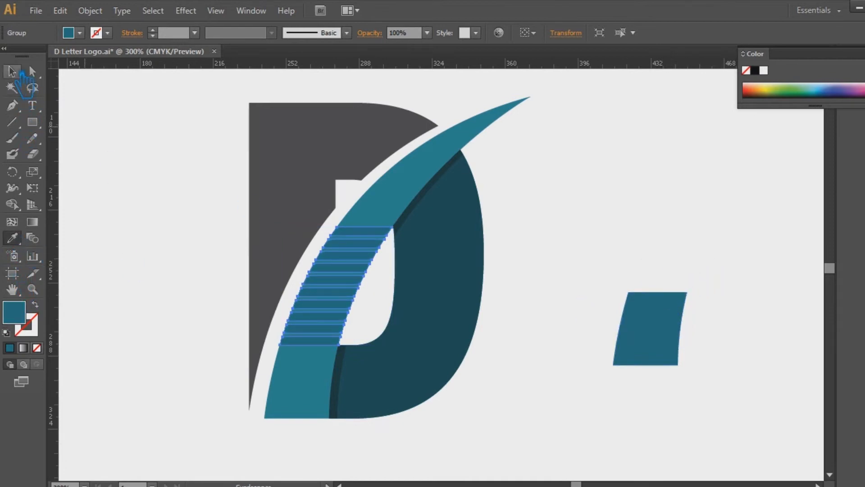
click(703, 243)
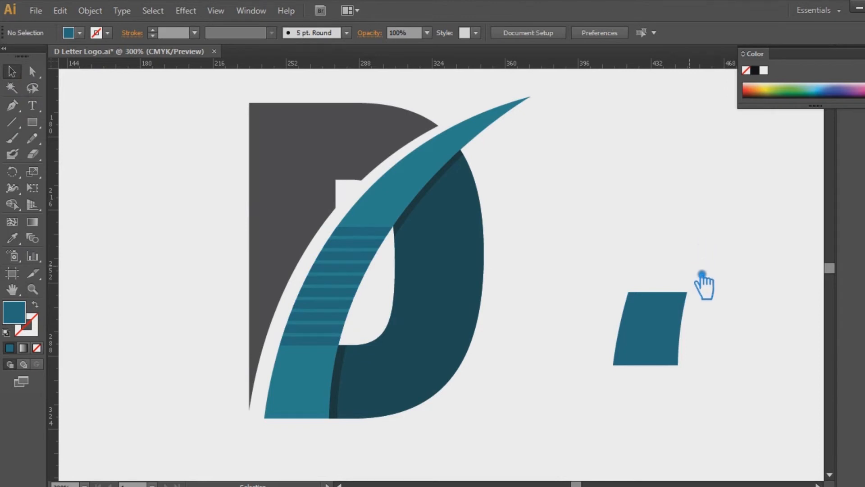
Step: Delete the spare blue piece beside the D and check the whole logo at a smaller scale
click(662, 340)
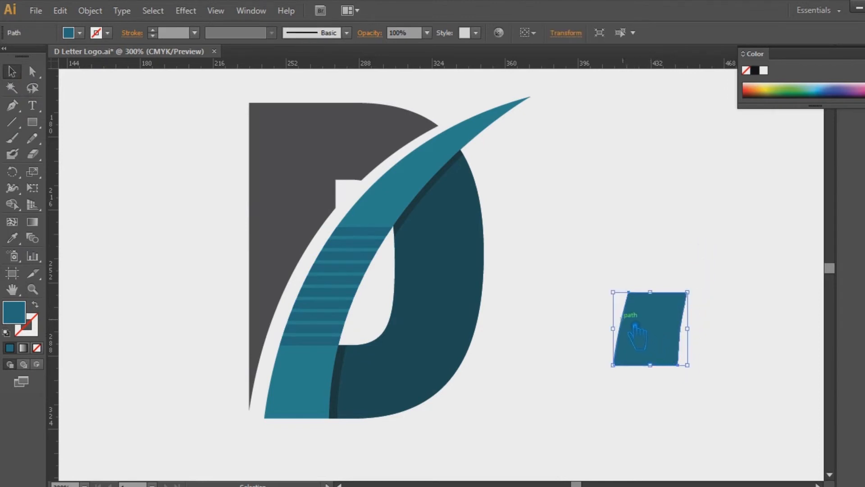
key(Delete)
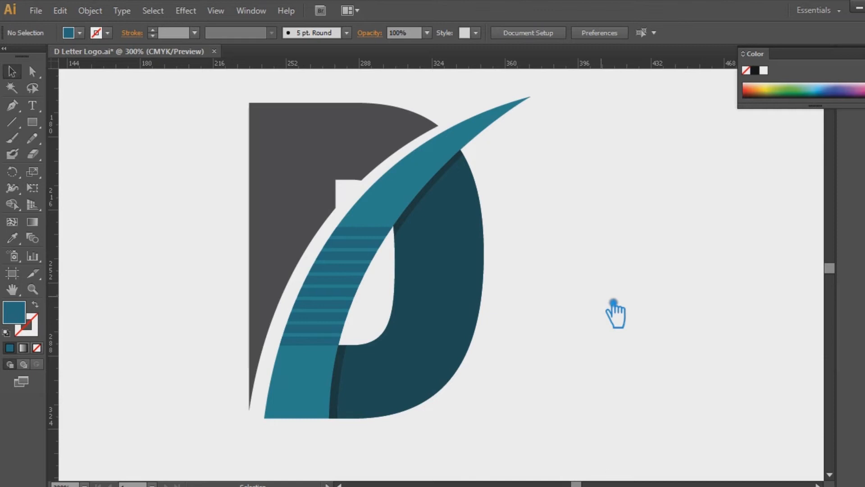
key(ctrl+minus)
key(ctrl+minus)
key(ctrl+minus)
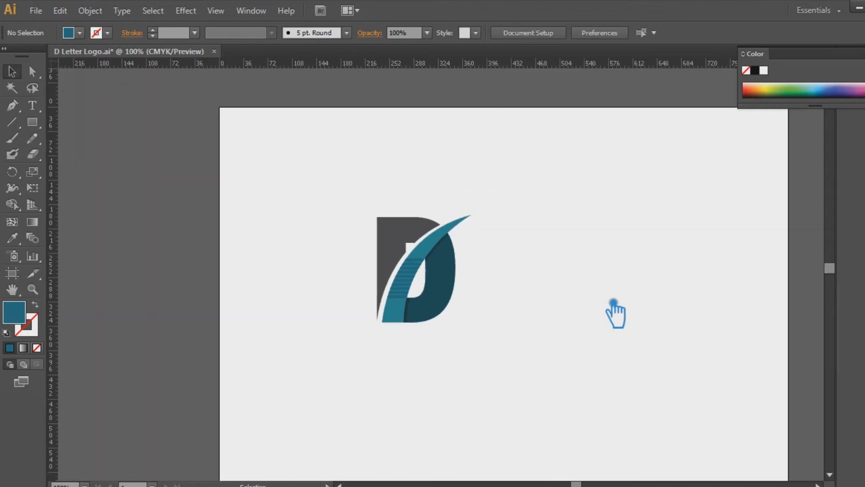
key(ctrl+plus)
key(ctrl+plus)
key(ctrl+plus)
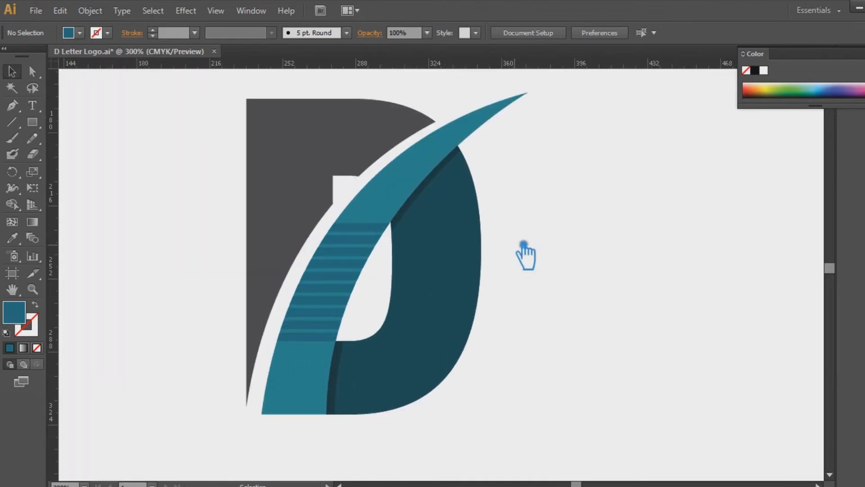
Step: Try grouping the blade with its stripes and undo it, leaving nothing selected
click(465, 137)
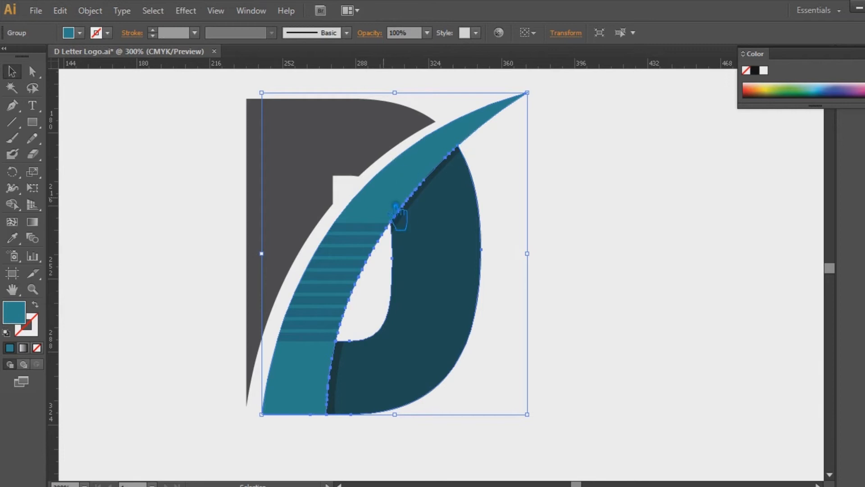
click(372, 233)
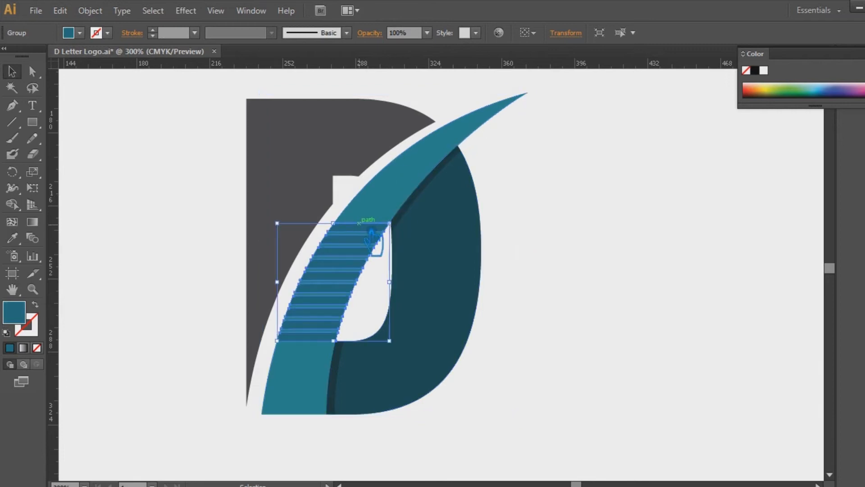
shift+click(399, 196)
key(ctrl)
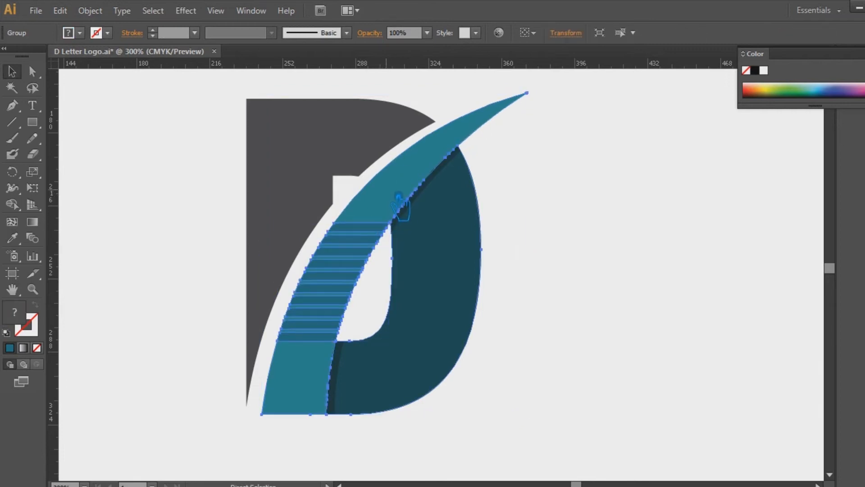
click(399, 197)
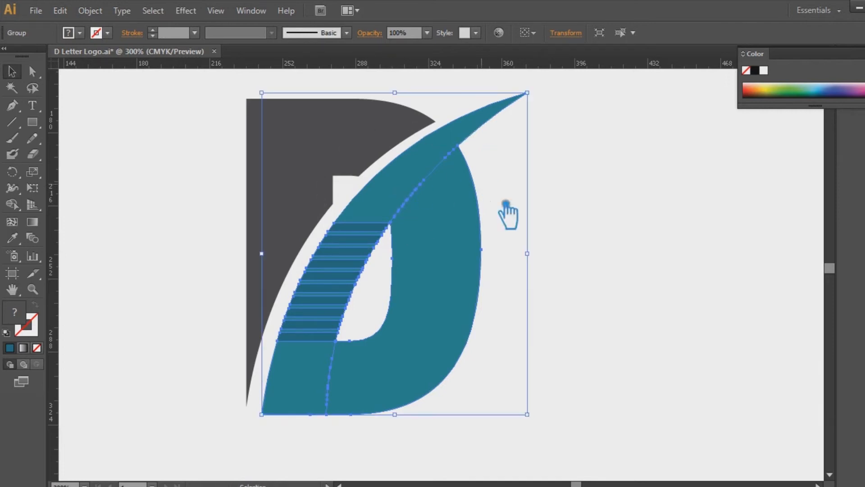
click(495, 276)
click(469, 277)
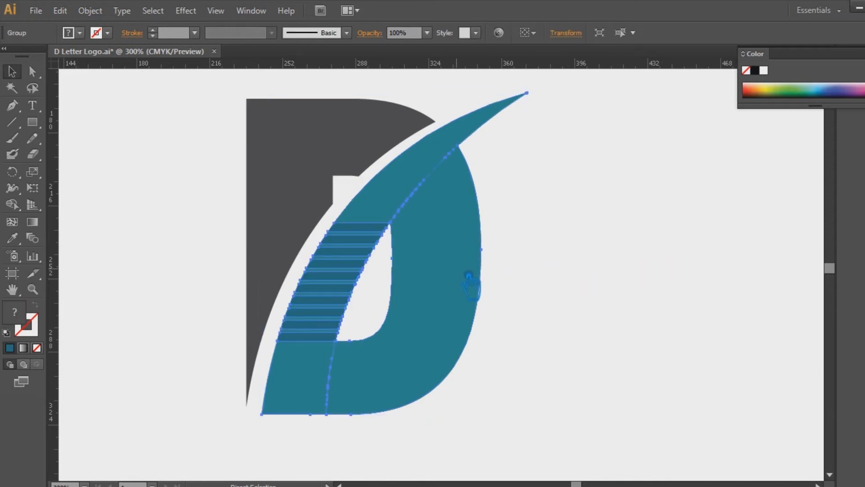
ctrl+click(469, 277)
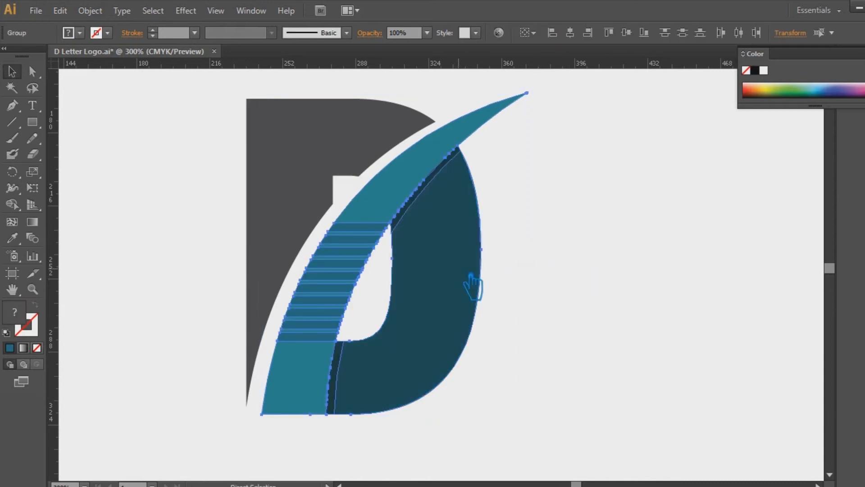
click(629, 270)
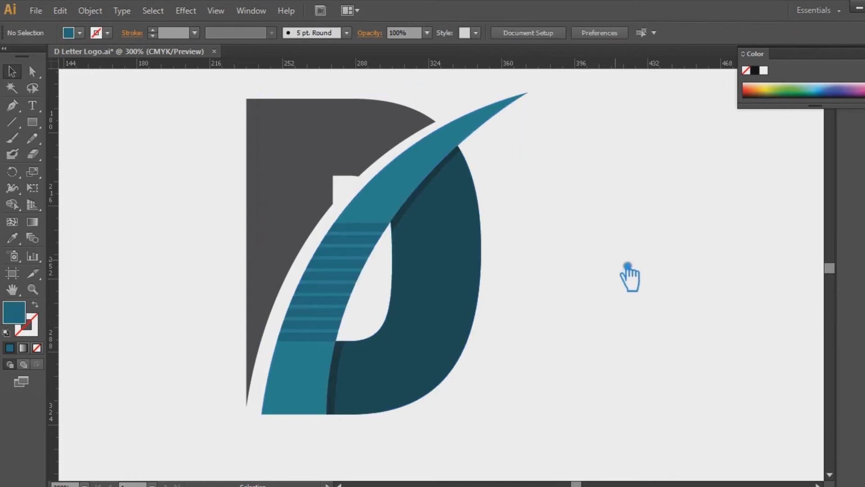
Step: Select the blade together with its group of stripes
click(369, 233)
shift+click(390, 195)
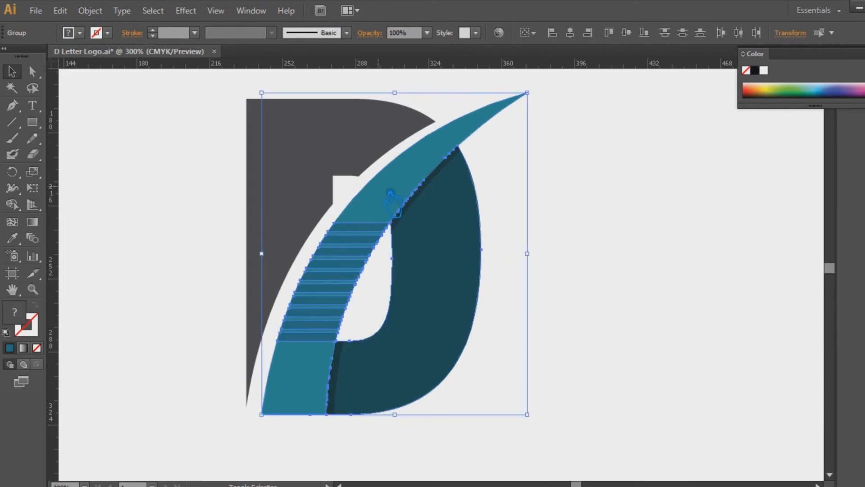
click(379, 289)
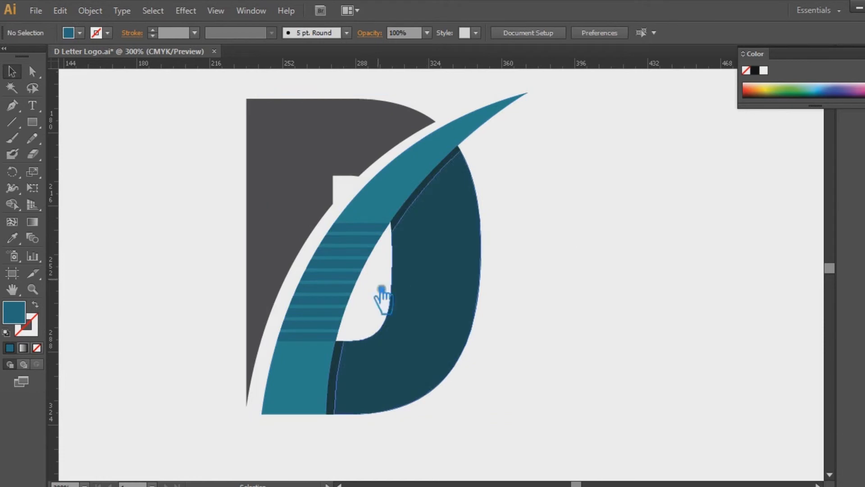
click(313, 357)
shift+click(362, 234)
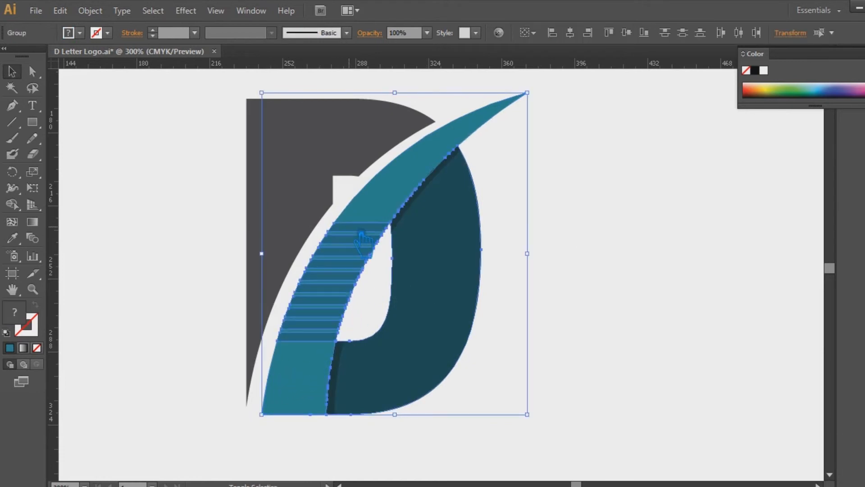
Step: Try grouping and then deleting the selected blade and stripes, undoing each attempt
key(ctrl+g)
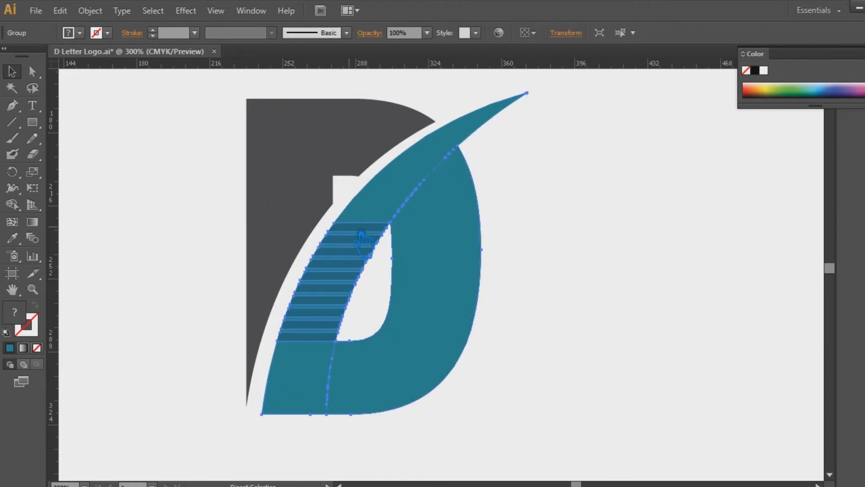
key(ctrl+z)
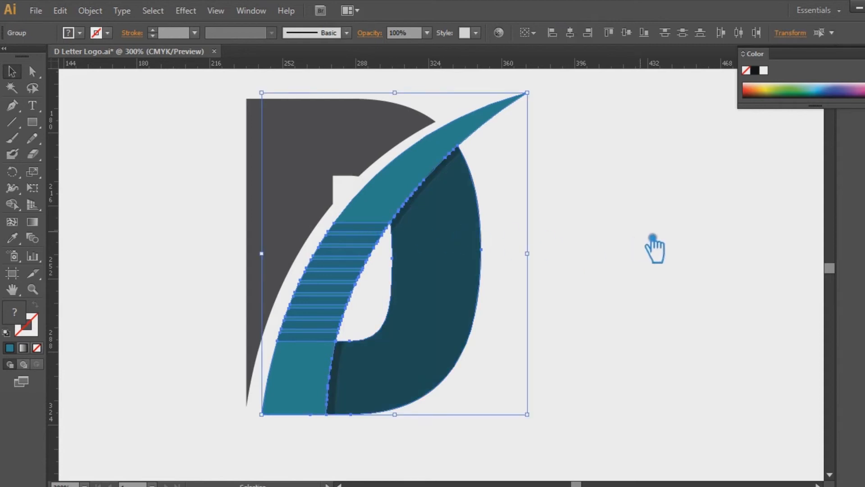
key(ctrl)
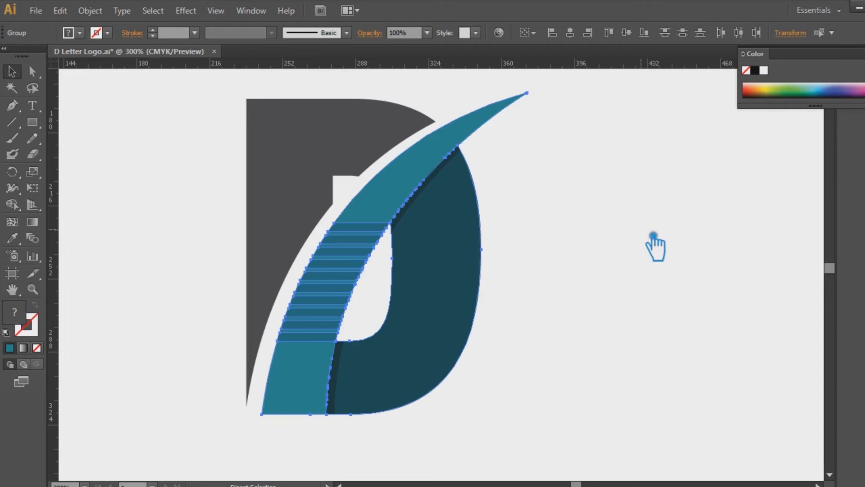
key(Delete)
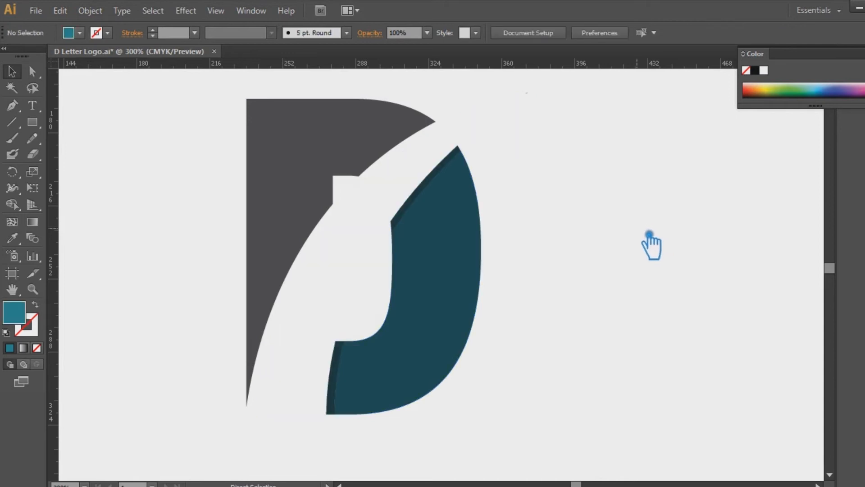
key(ctrl+z)
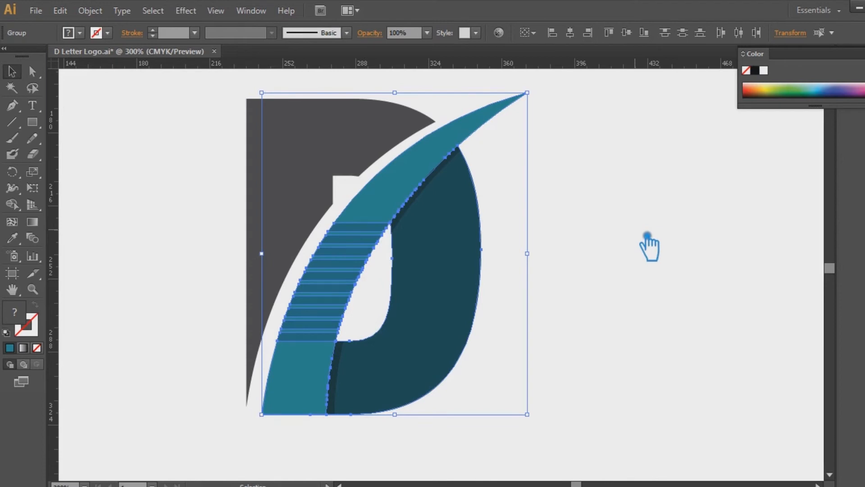
Step: Apply the Pathfinder Divide operation to the selected blade and stripes
key(a)
key(v)
key(ctrl+shift+F9)
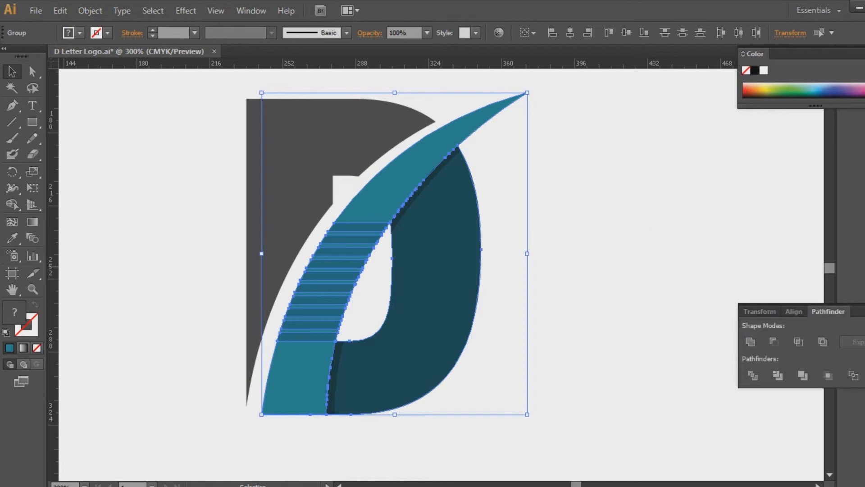
click(761, 380)
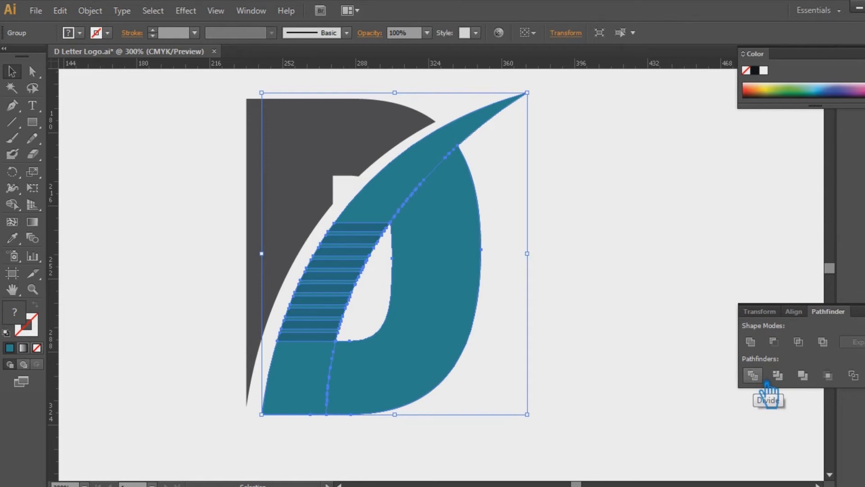
Step: Undo the Pathfinder Divide, inspect the blade group and the stripe group separately, and leave nothing selected
click(767, 382)
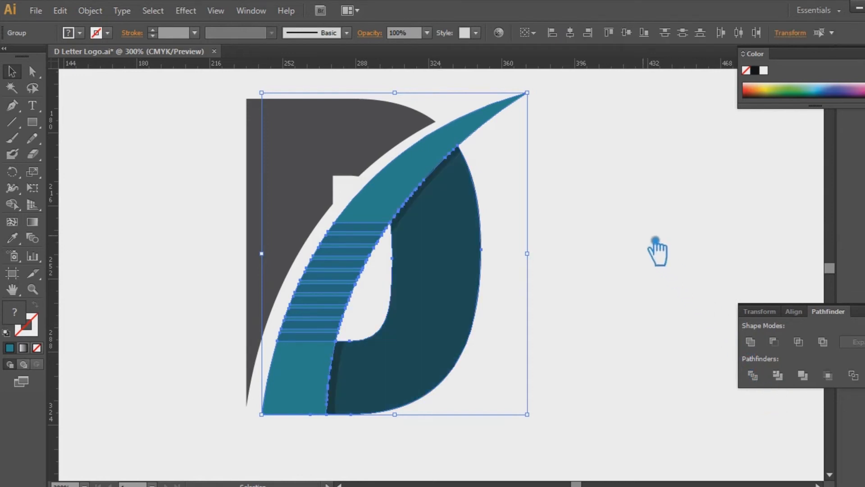
click(639, 229)
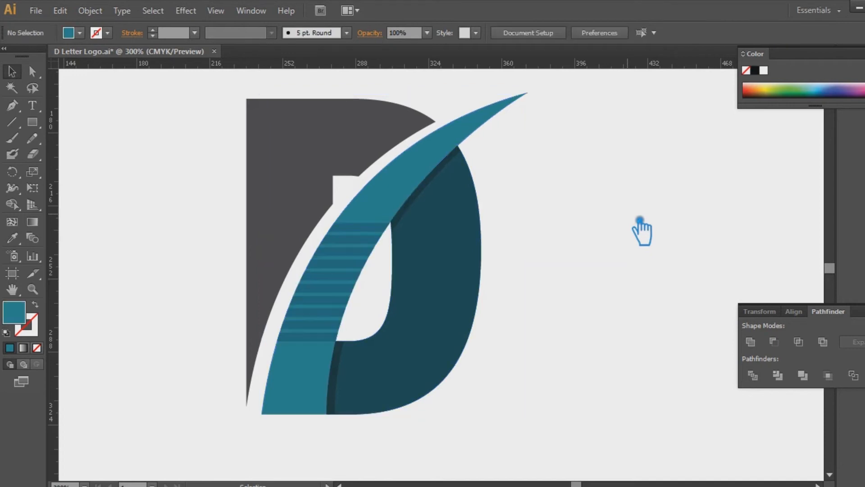
click(405, 196)
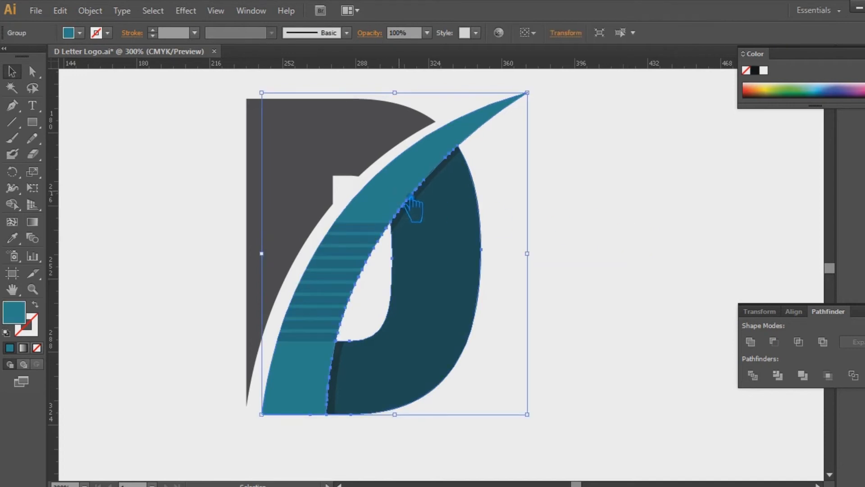
key(a)
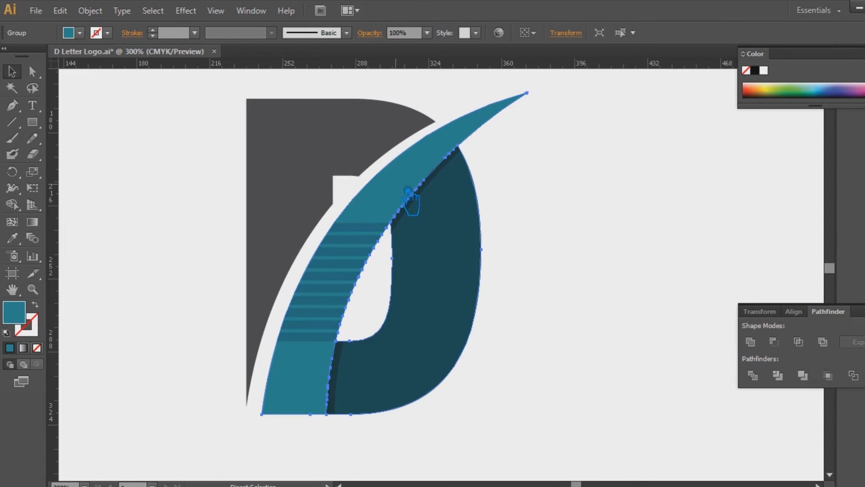
key(ctrl+shift+a)
click(381, 233)
key(a)
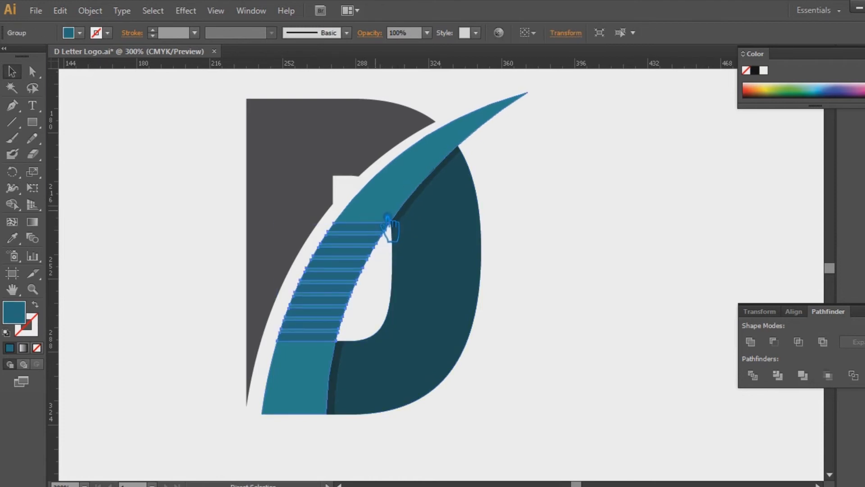
key(v)
key(a)
key(ctrl+shift+a)
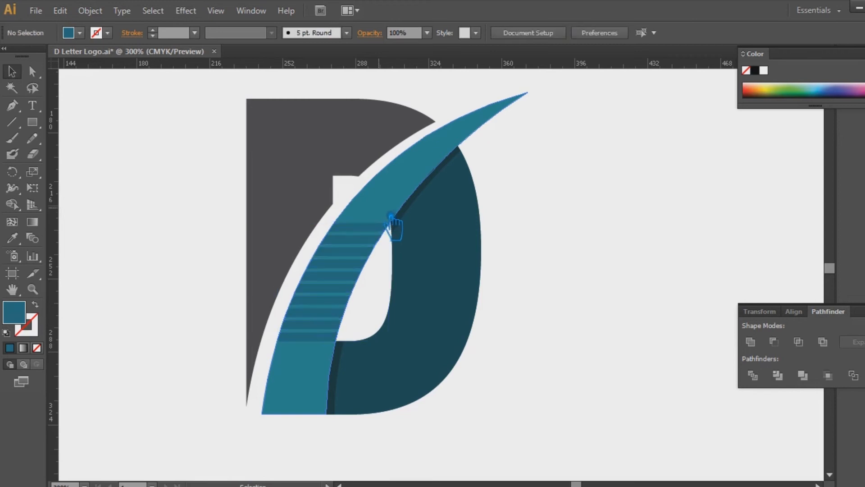
Step: Select the blade group together with its stripes and apply the Pathfinder Divide operation
click(386, 230)
shift+click(393, 212)
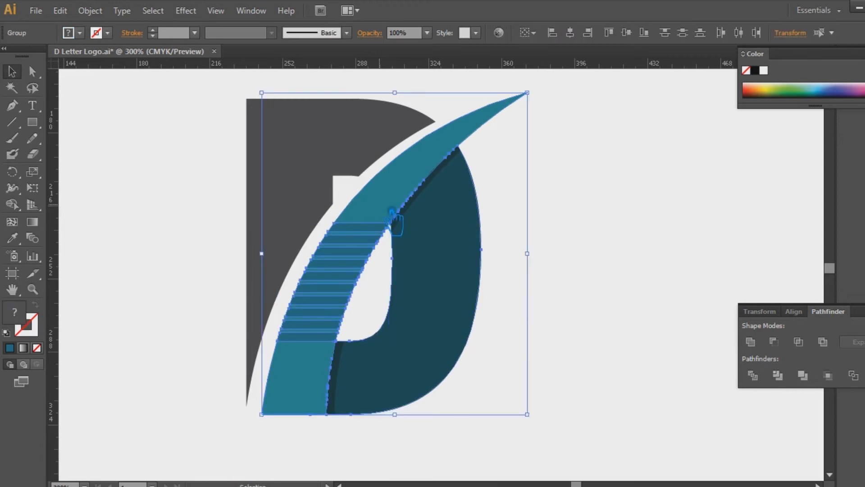
click(771, 387)
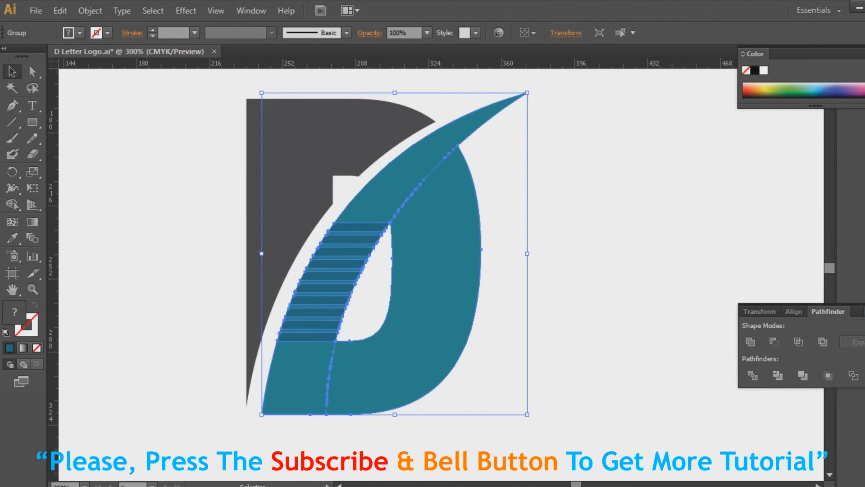
Step: Ungroup the divided blade and stripe pieces, leaving nothing selected
click(686, 320)
click(347, 300)
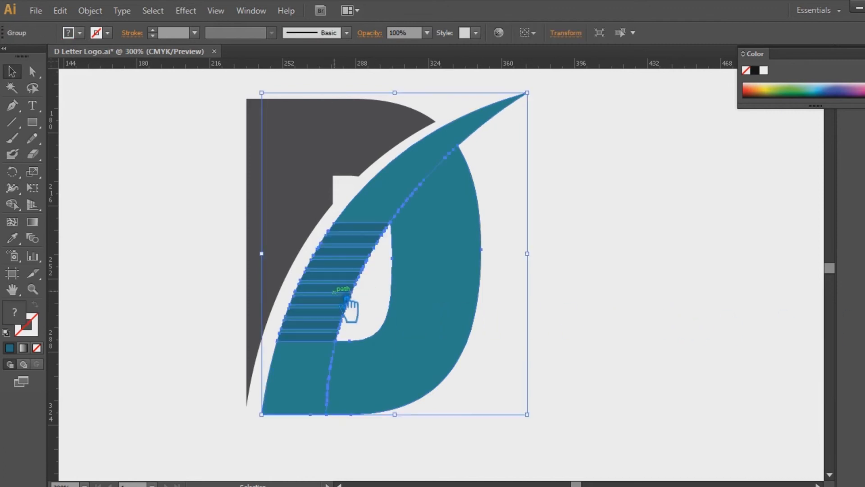
right_click(348, 303)
click(400, 371)
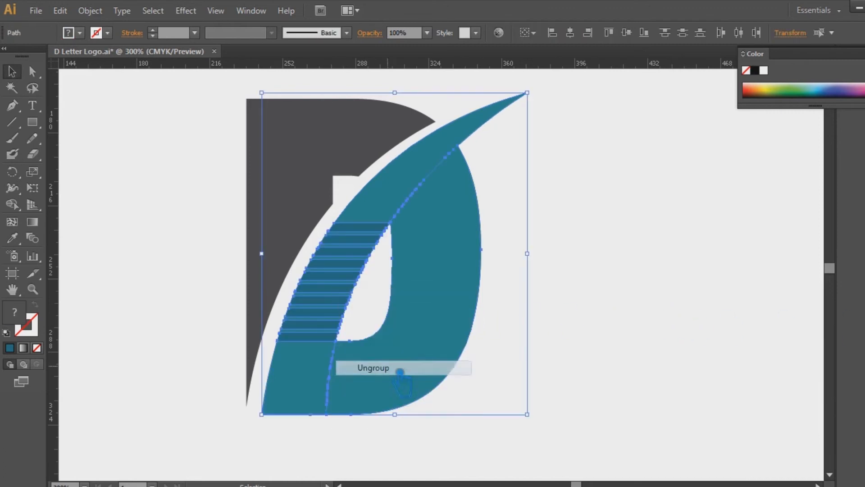
click(599, 305)
Step: Delete the lighter teal strips directly below the fourth and third dark stripes, counted from the upper end of the blade
click(338, 283)
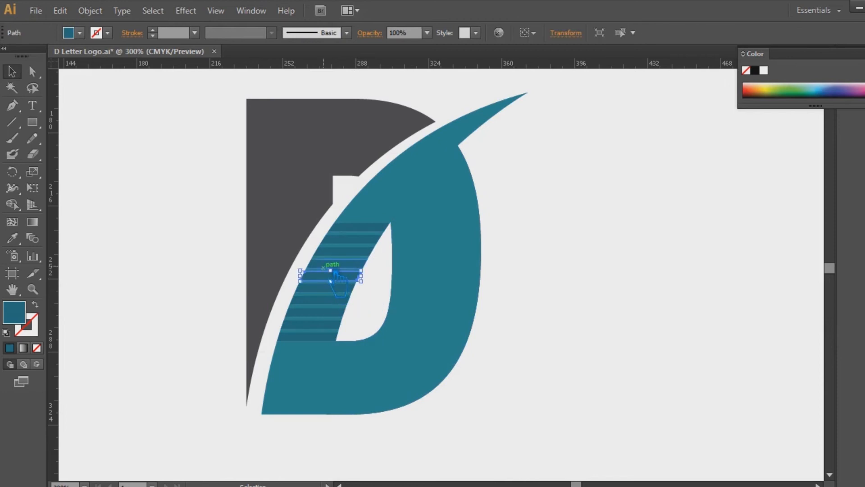
key(ctrl+plus)
key(ctrl+plus)
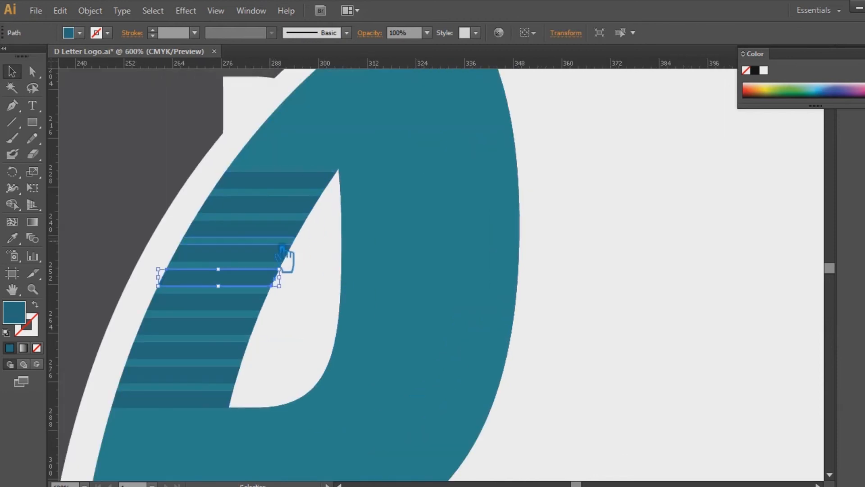
click(241, 270)
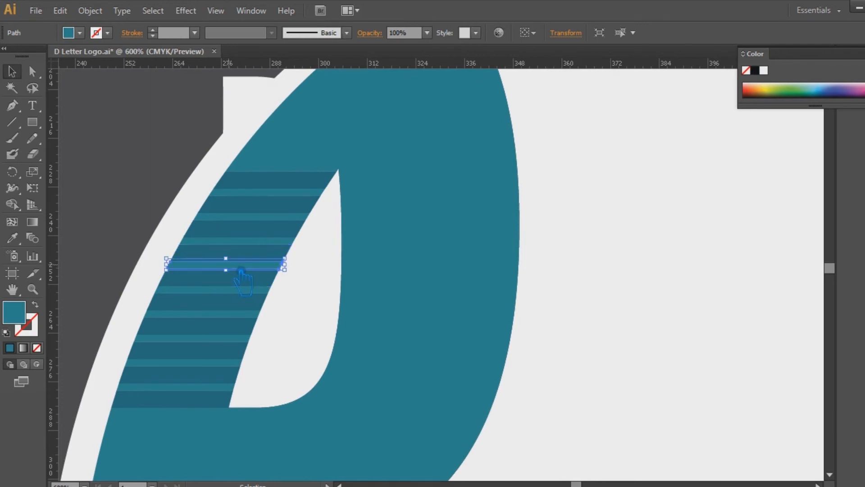
key(Delete)
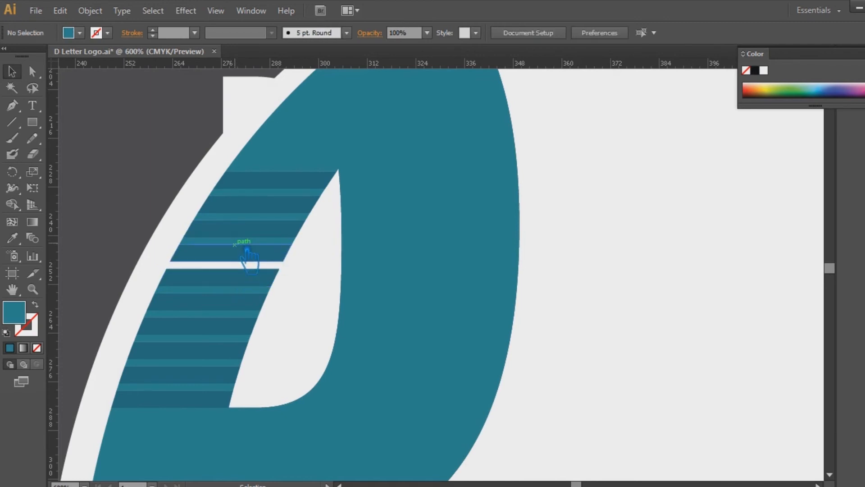
click(247, 251)
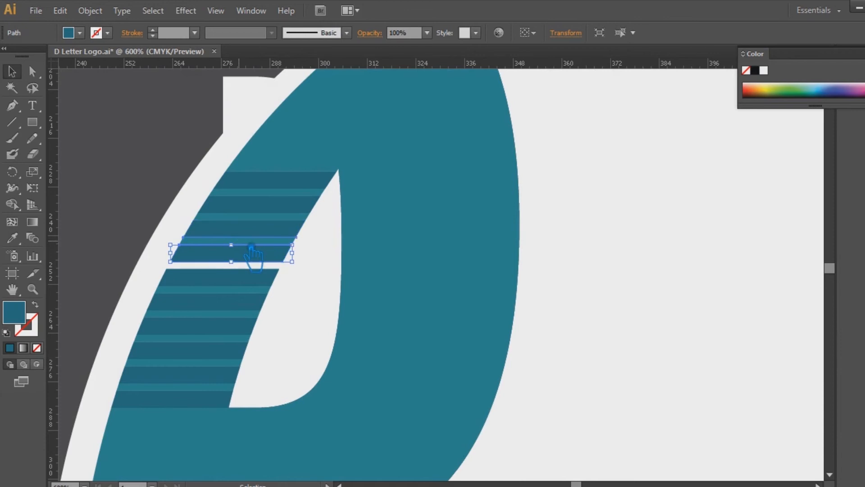
click(251, 243)
key(Delete)
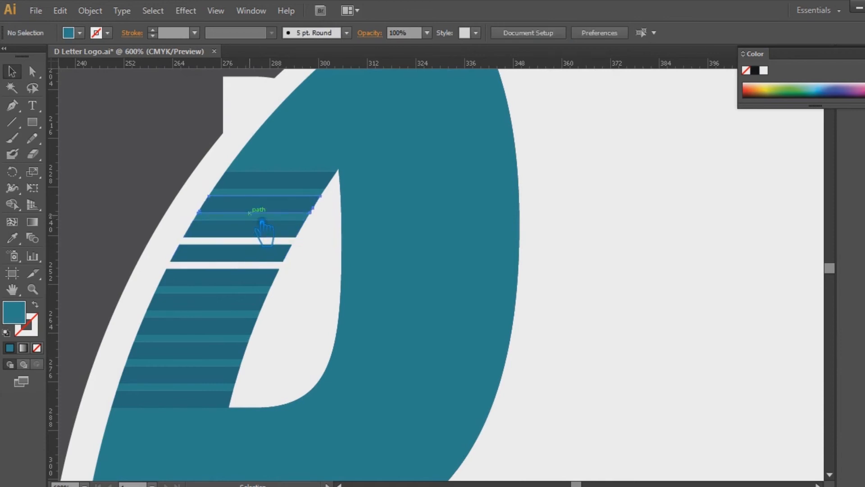
Step: Delete the two uppermost lighter teal strips, below the second and first dark stripes
click(262, 221)
click(262, 226)
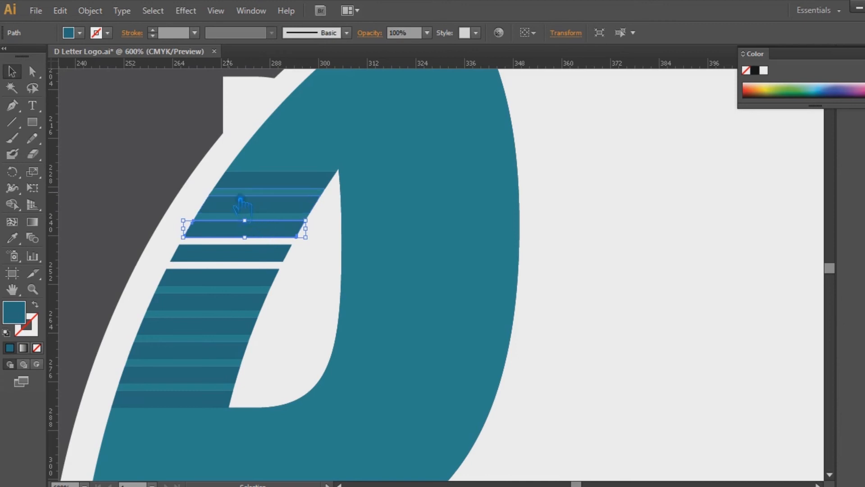
click(210, 182)
click(255, 219)
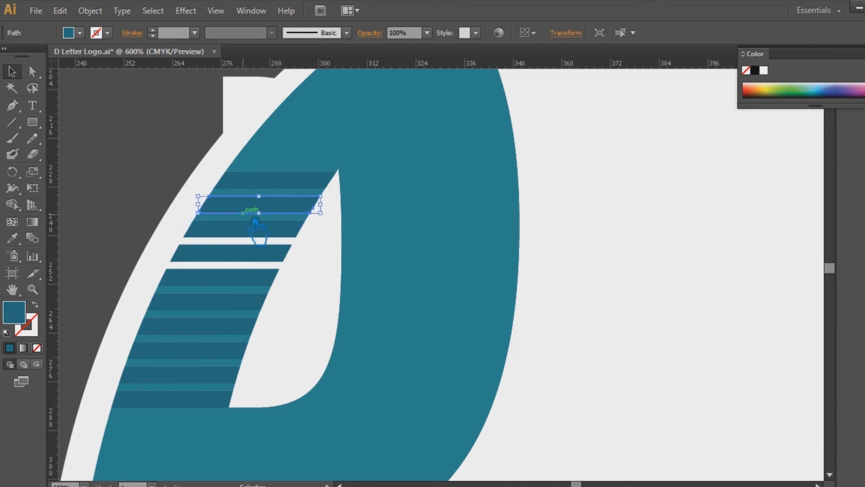
click(258, 225)
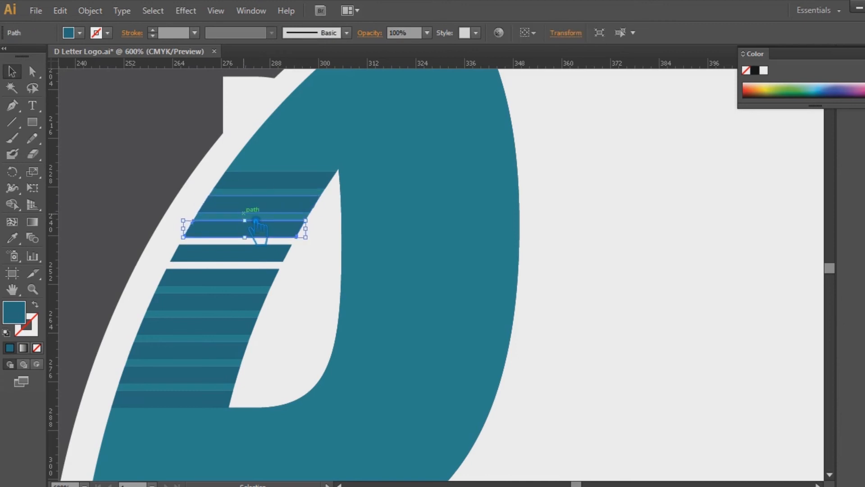
click(233, 217)
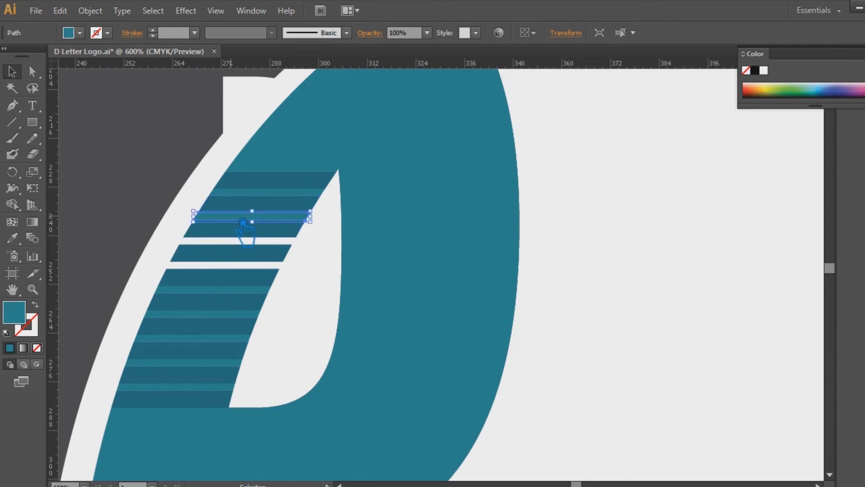
key(Delete)
click(263, 193)
key(Delete)
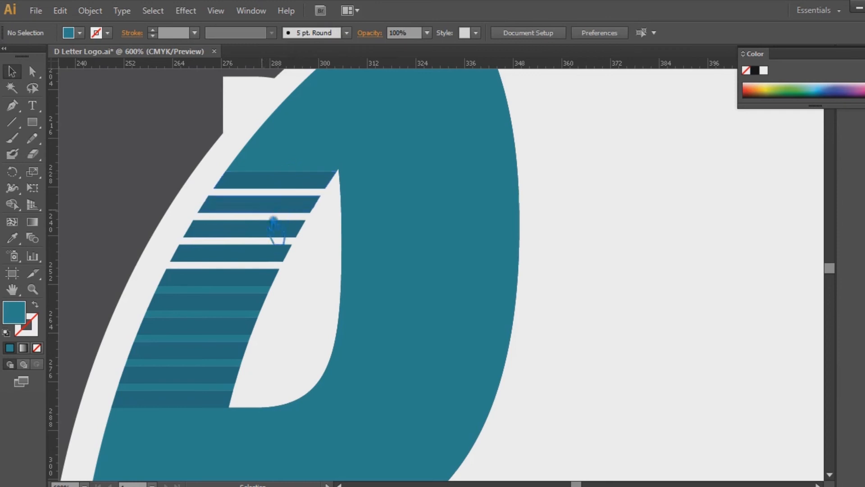
Step: Delete the lighter teal strips below the fifth and sixth dark stripes
click(236, 298)
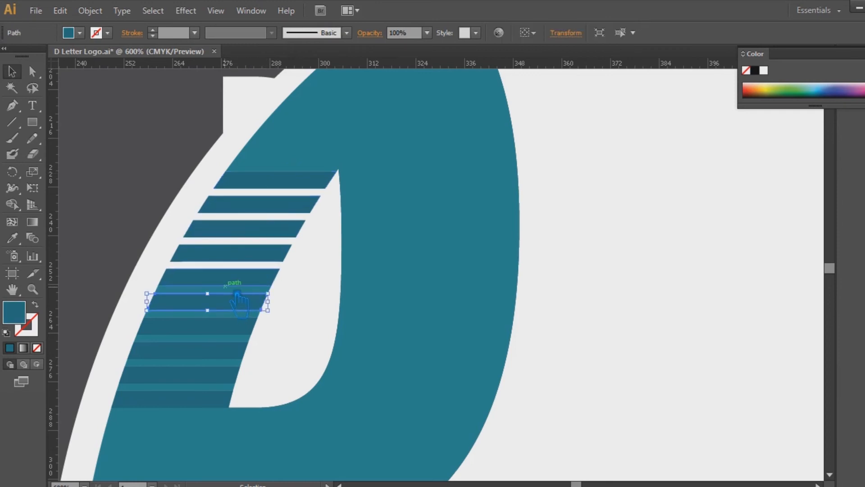
click(235, 290)
key(Delete)
click(228, 318)
key(Delete)
Step: Delete the lighter teal strips below the seventh and eighth dark stripes
click(217, 345)
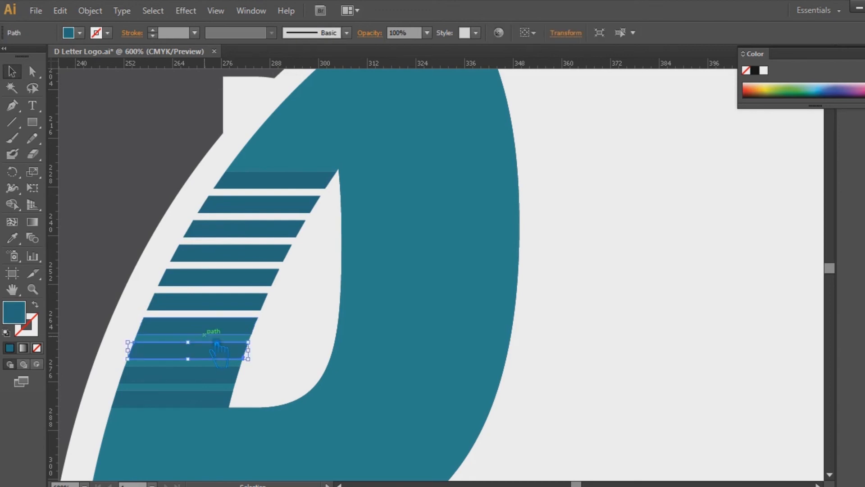
click(198, 338)
key(Delete)
click(204, 364)
key(Delete)
click(201, 391)
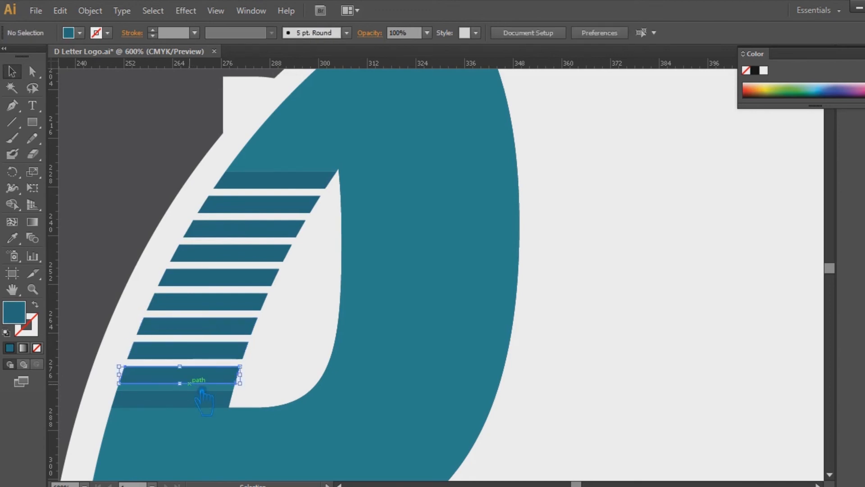
key(Delete)
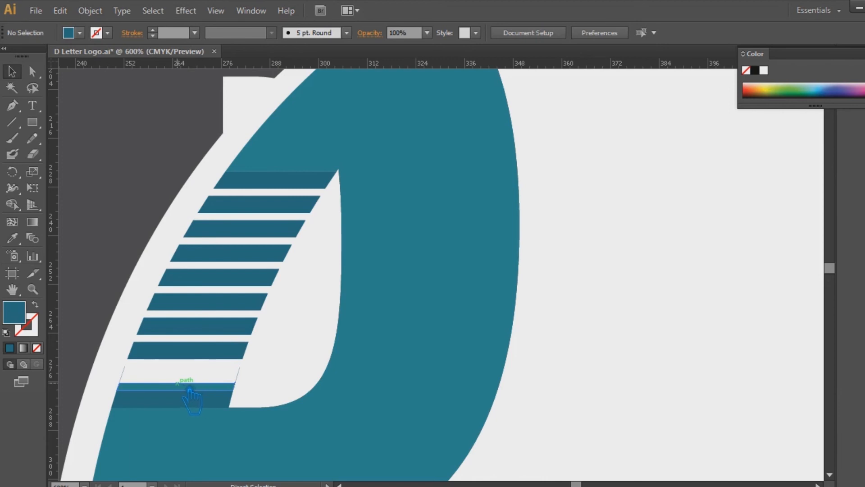
key(ctrl+z)
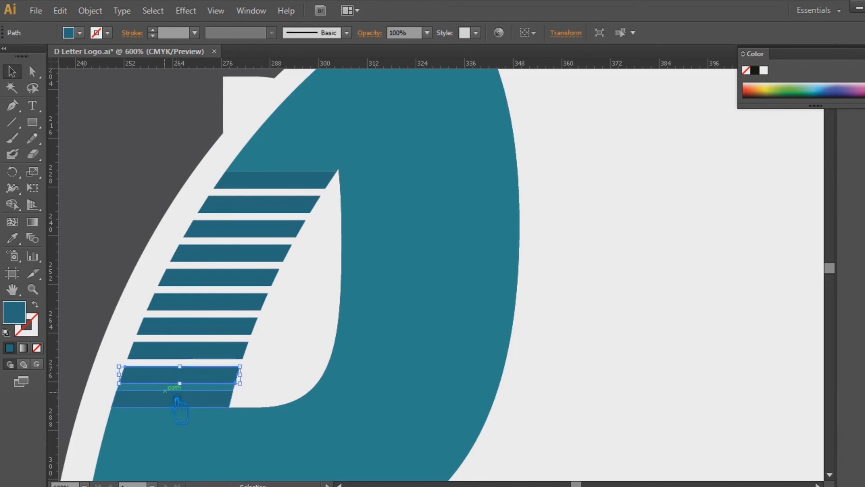
Step: Delete the last lighter teal strip, between the two lowest dark stripes
click(177, 397)
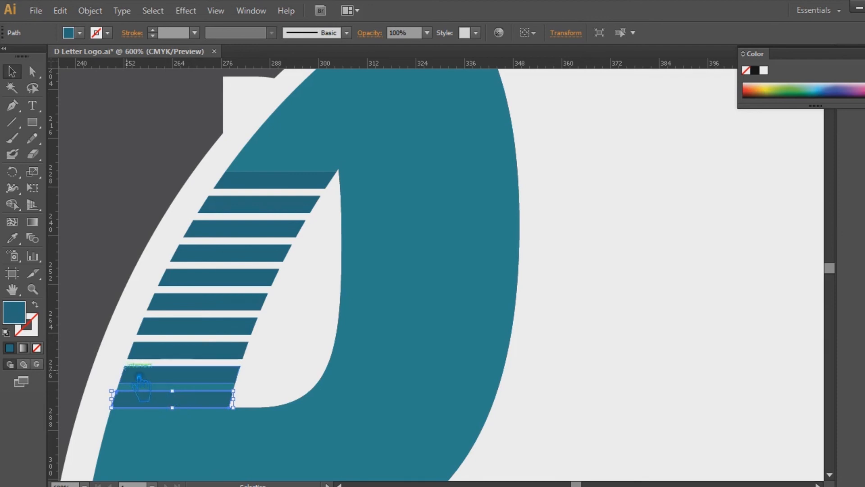
click(119, 361)
click(155, 396)
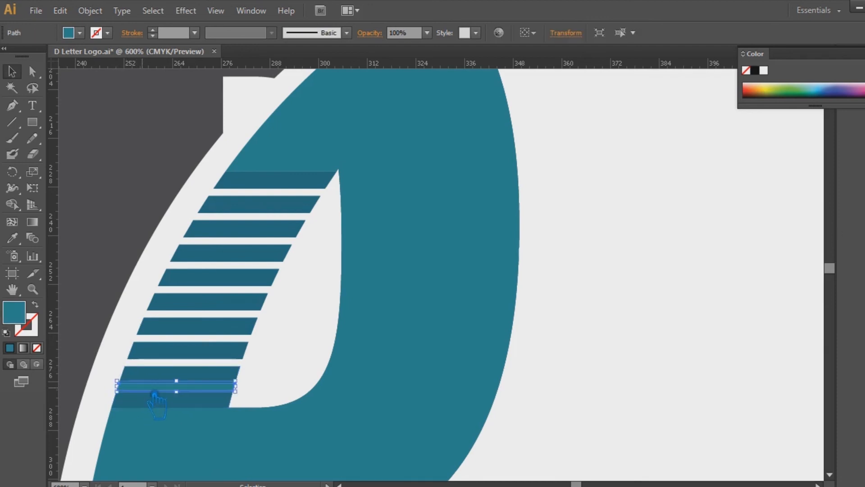
key(Delete)
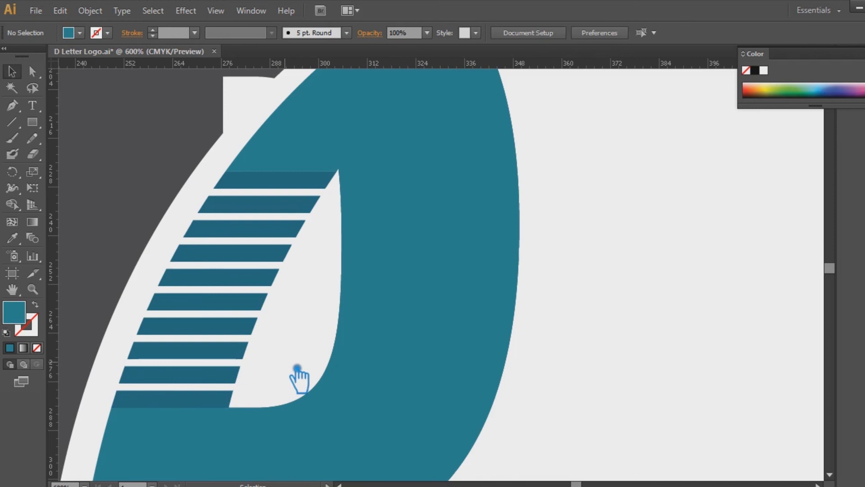
Step: Send the teal piece covering the D's right part to the back, behind the dark teal shape and its shadow strips, and clear the selection
key(ctrl+minus)
key(ctrl+minus)
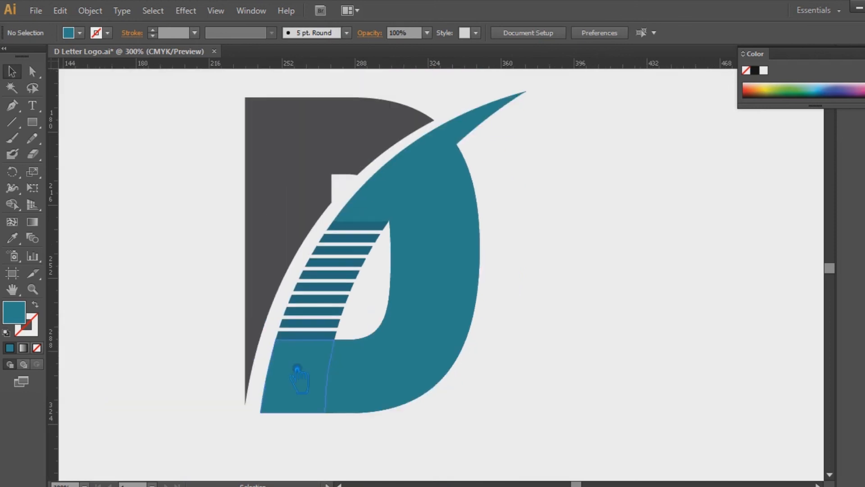
click(615, 318)
click(469, 249)
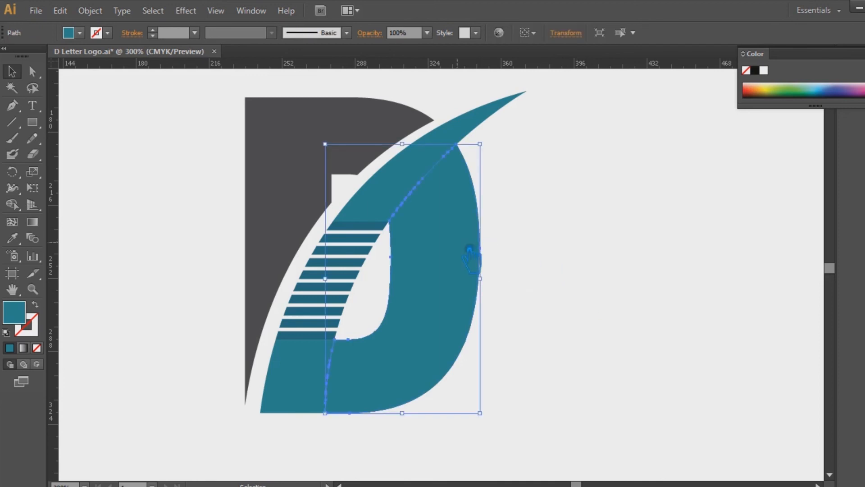
key(a)
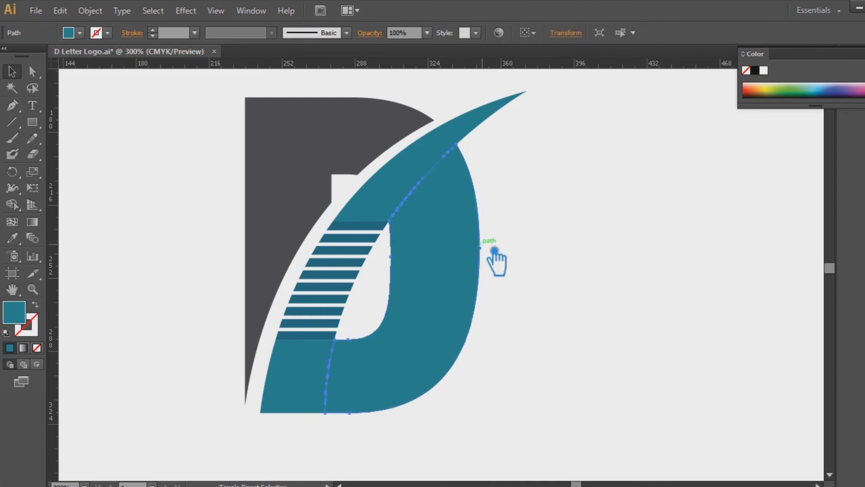
key(ctrl+shift+[)
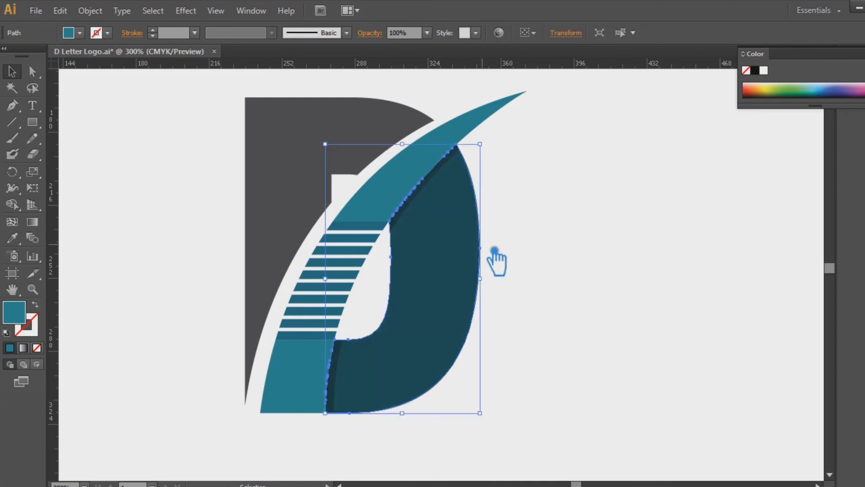
click(575, 241)
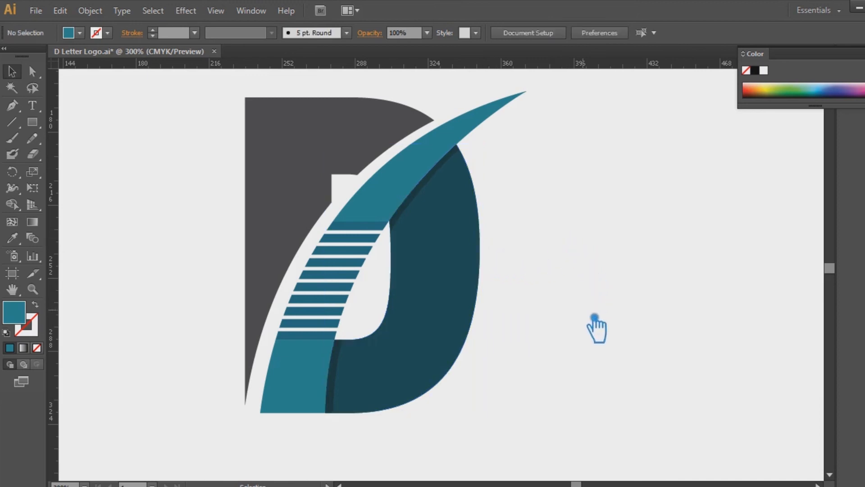
drag(586, 337, 558, 348)
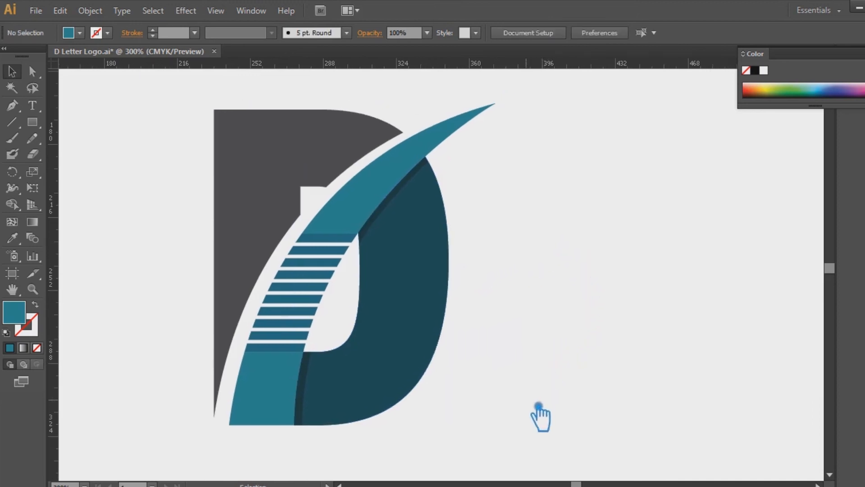
drag(507, 439, 180, 108)
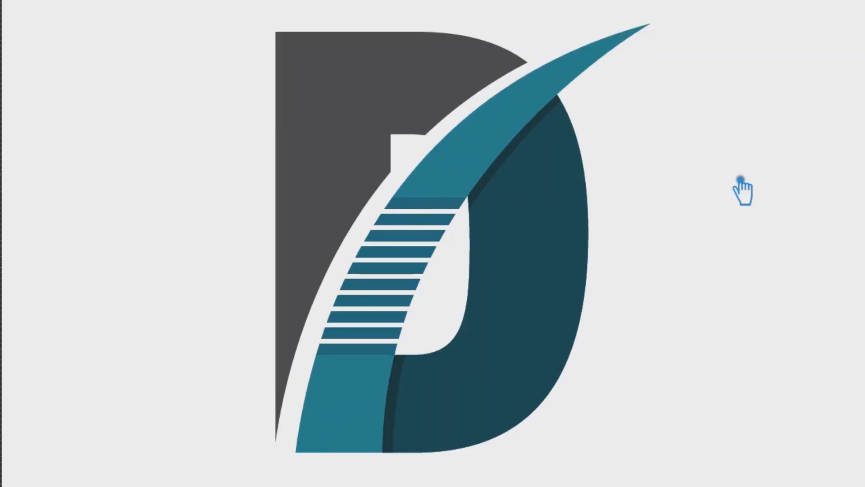